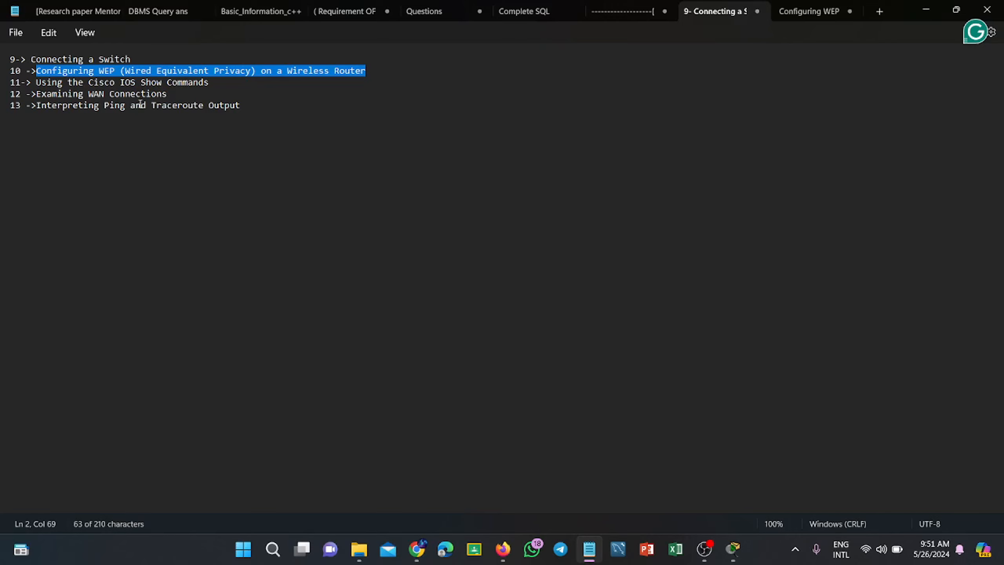
Review the networking lab topics in the notes, focusing on Connecting a Switch and Configuring WEP on a Wireless Router
left_click(151, 79)
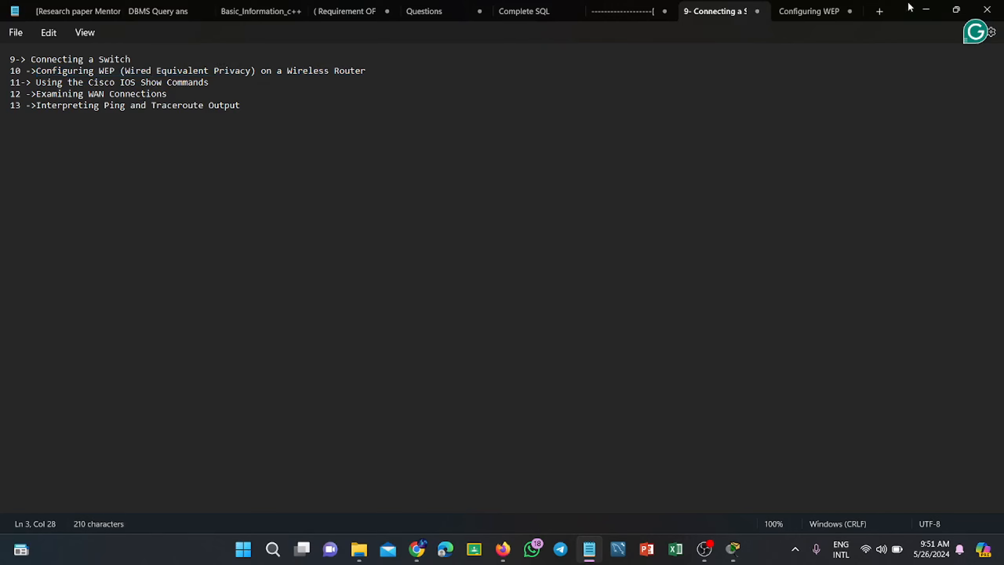
left_click(926, 9)
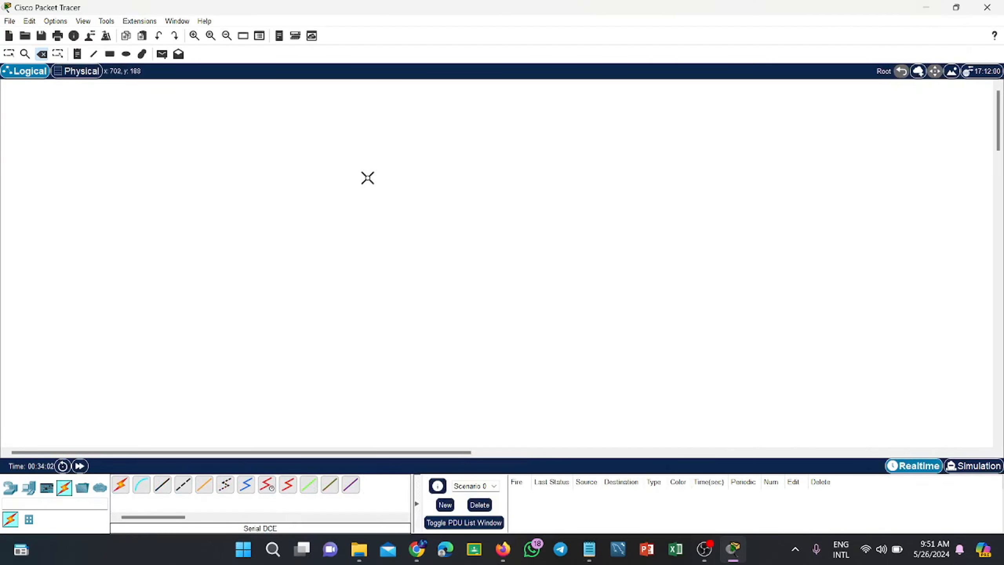
left_click(589, 549)
left_click_drag(332, 74, 363, 73)
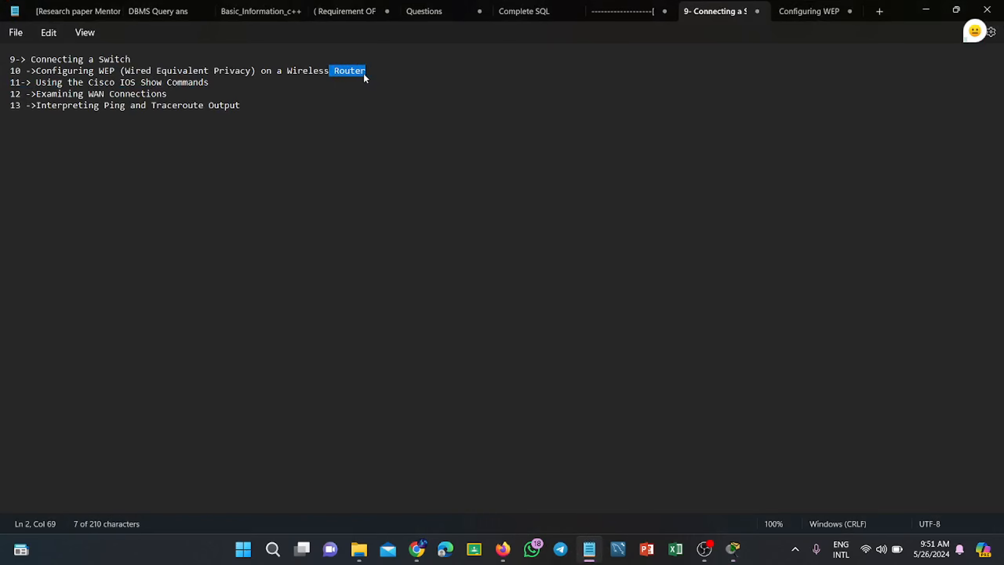
left_click_drag(103, 59, 119, 62)
left_click(111, 63)
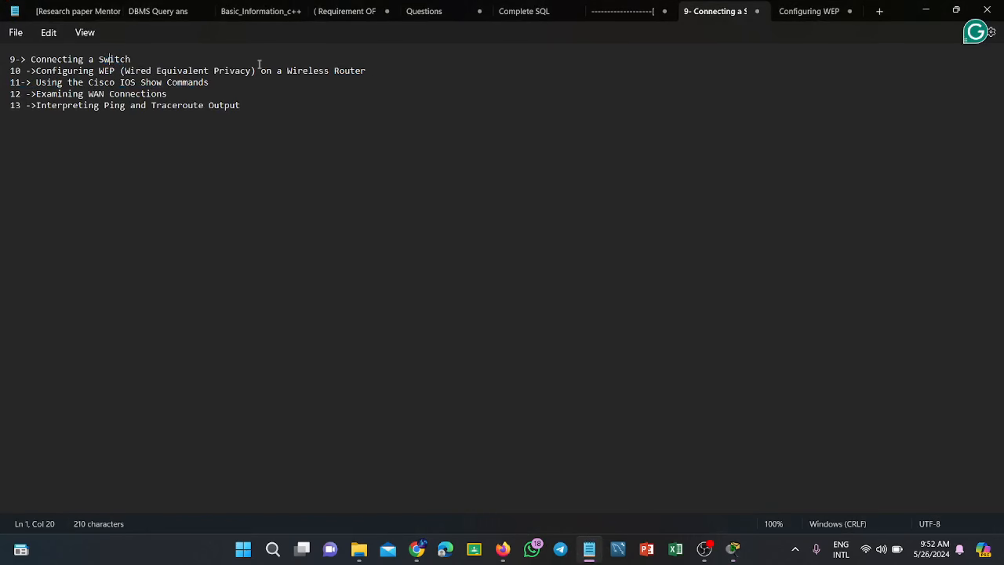
left_click_drag(331, 73, 366, 76)
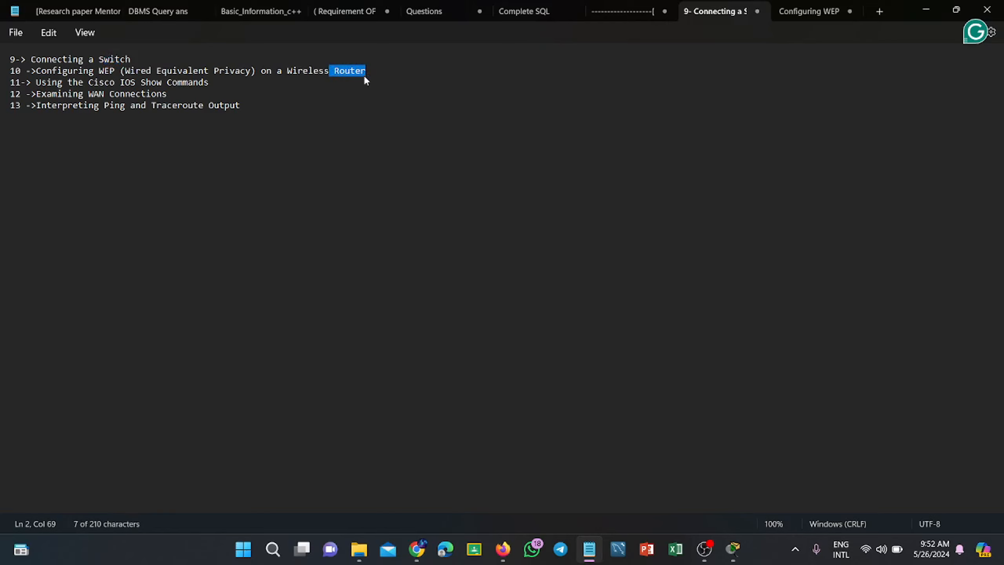
left_click(300, 72)
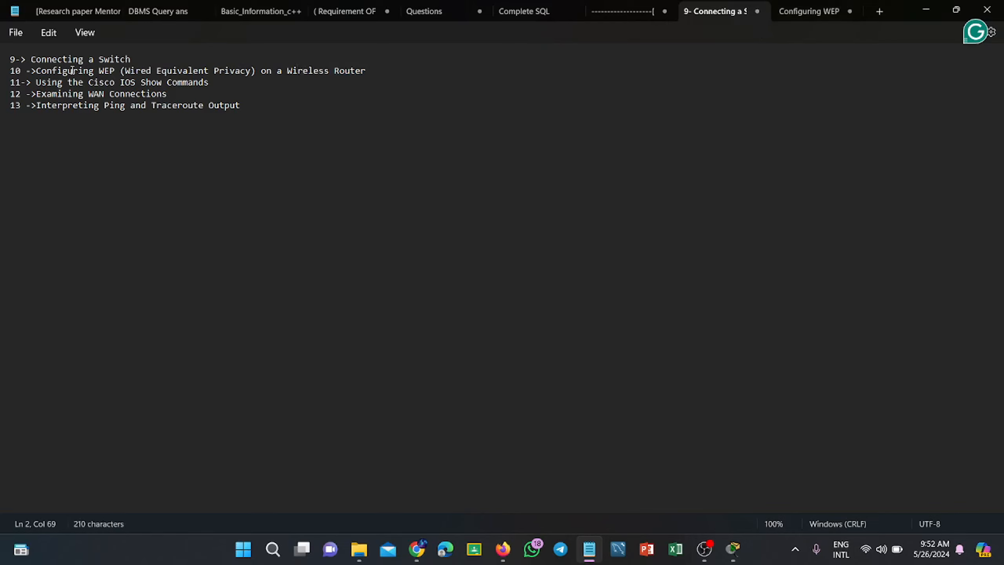
left_click_drag(37, 71, 327, 80)
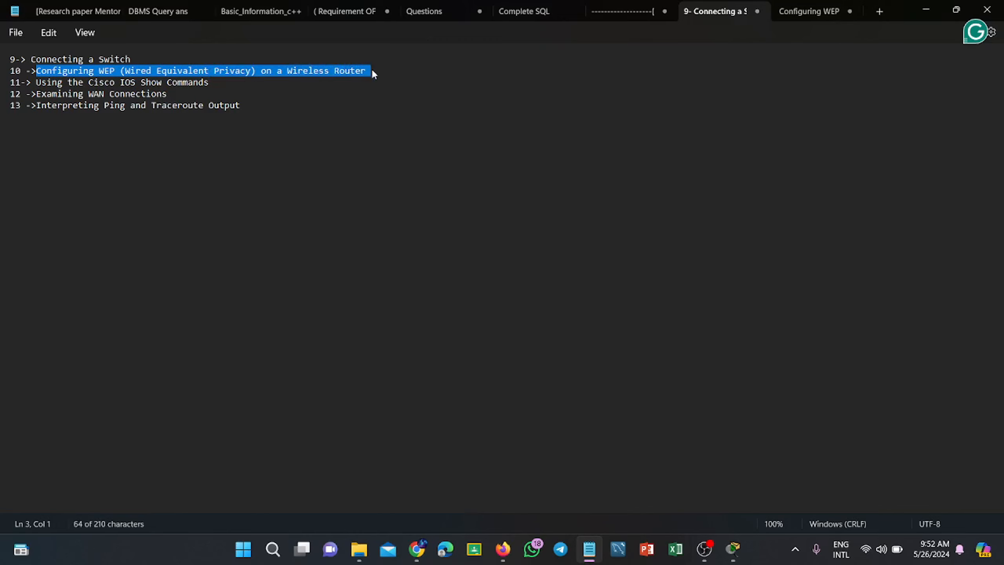
left_click(351, 69)
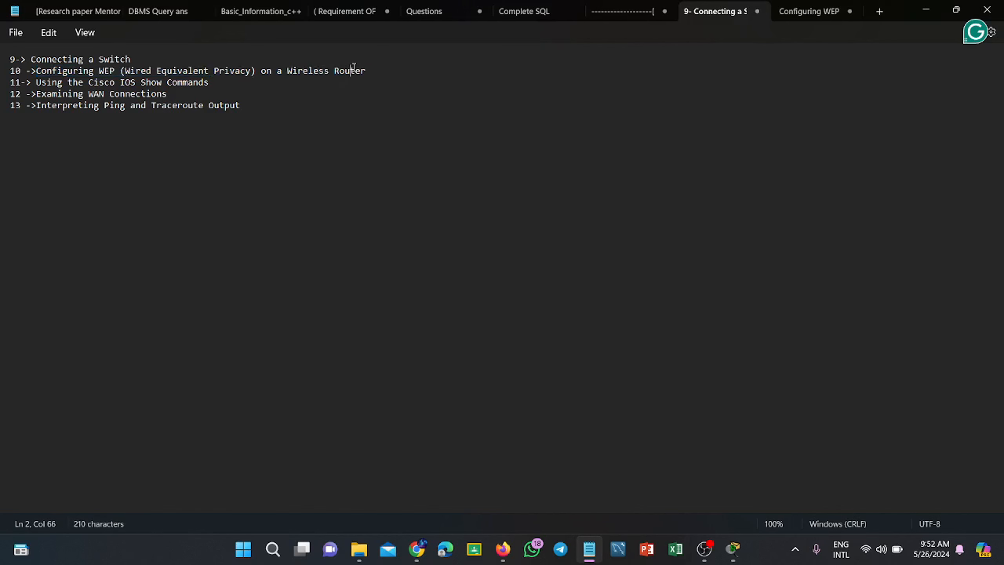
Switch to Cisco Packet Tracer and place two PCs far apart on opposite sides of the empty logical workspace
left_click(925, 10)
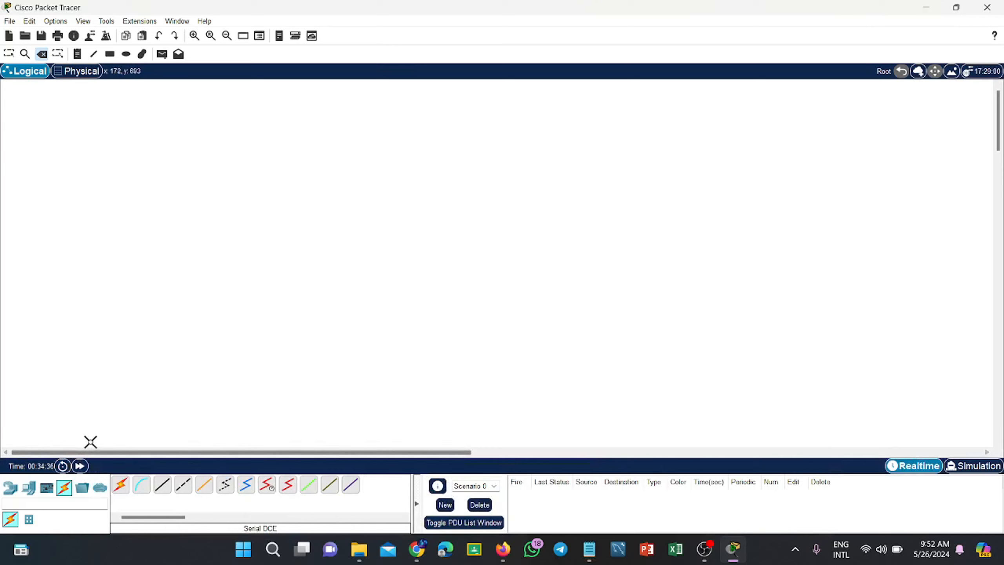
left_click(32, 490)
left_click(120, 482)
left_click(174, 173)
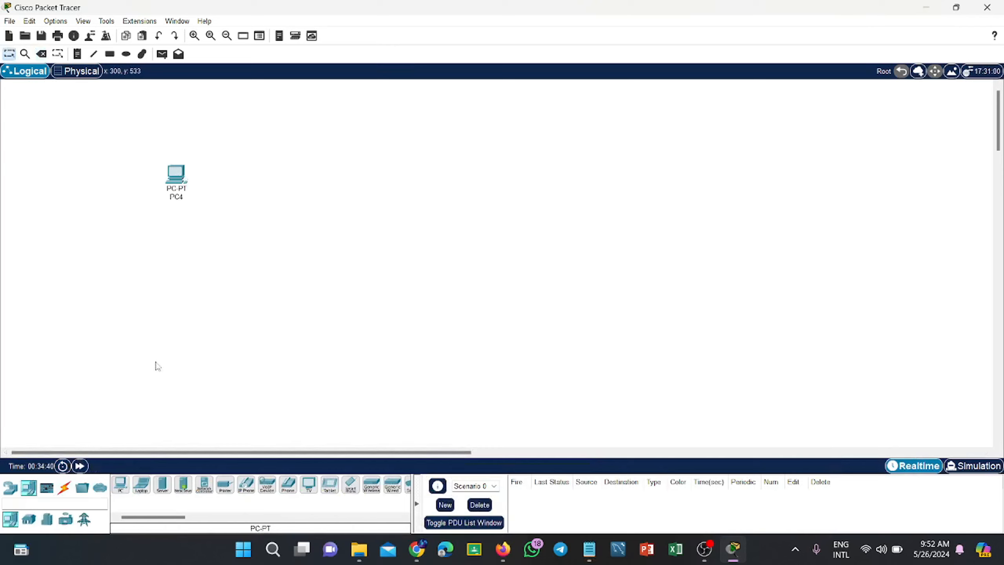
left_click(120, 483)
left_click(689, 180)
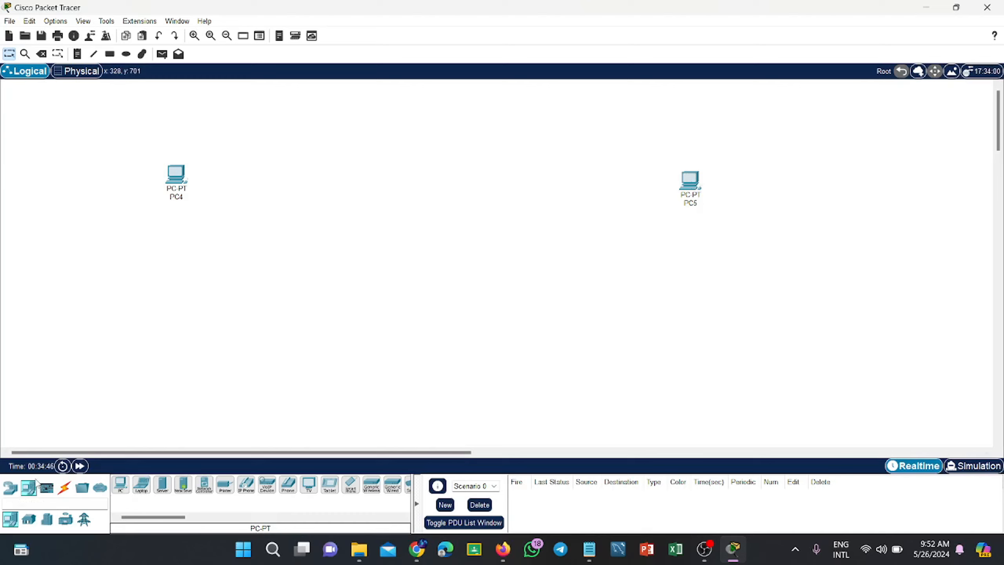
Place two 2960 switches on the workspace, one below and inward of each PC
left_click(10, 488)
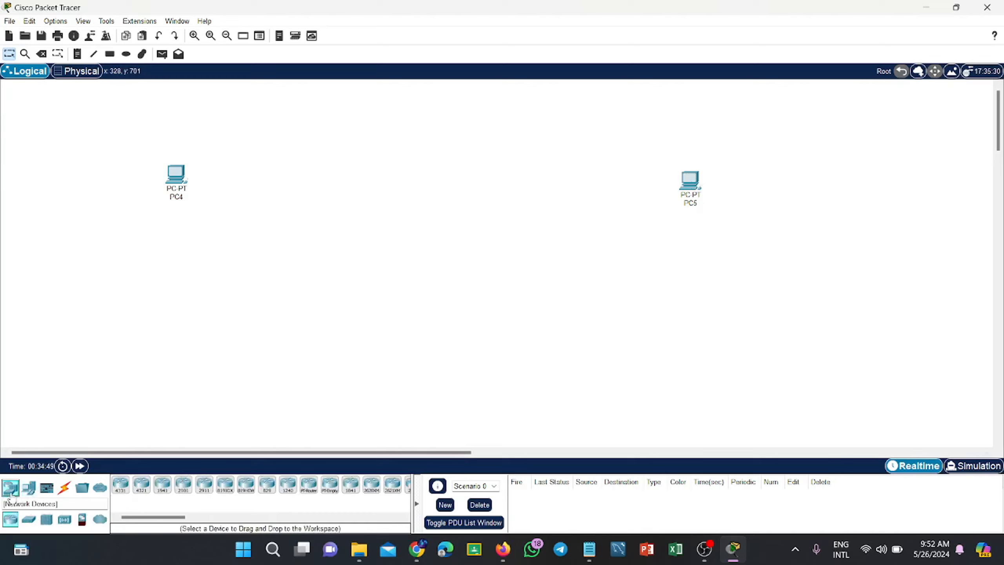
left_click(29, 518)
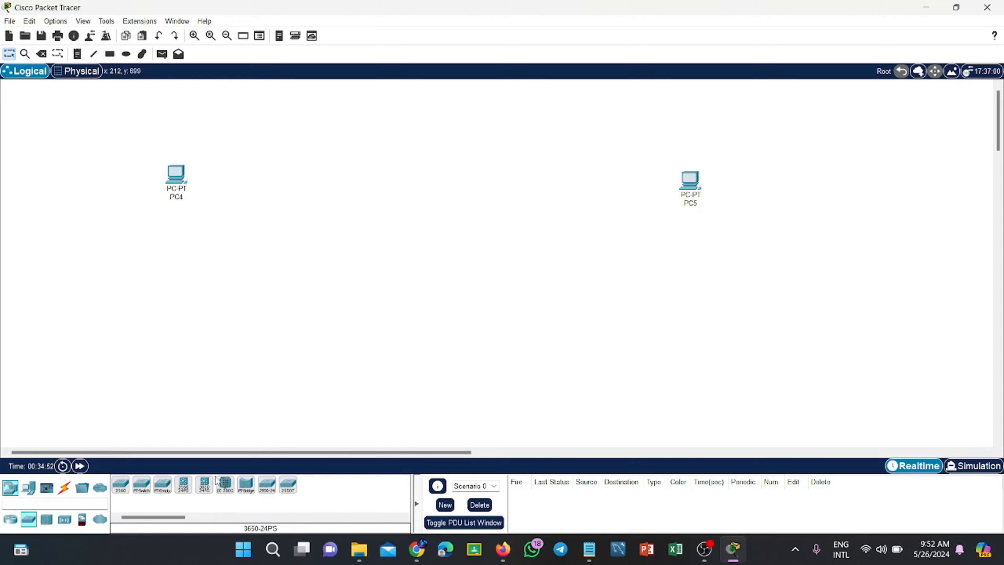
left_click(120, 484)
left_click(251, 263)
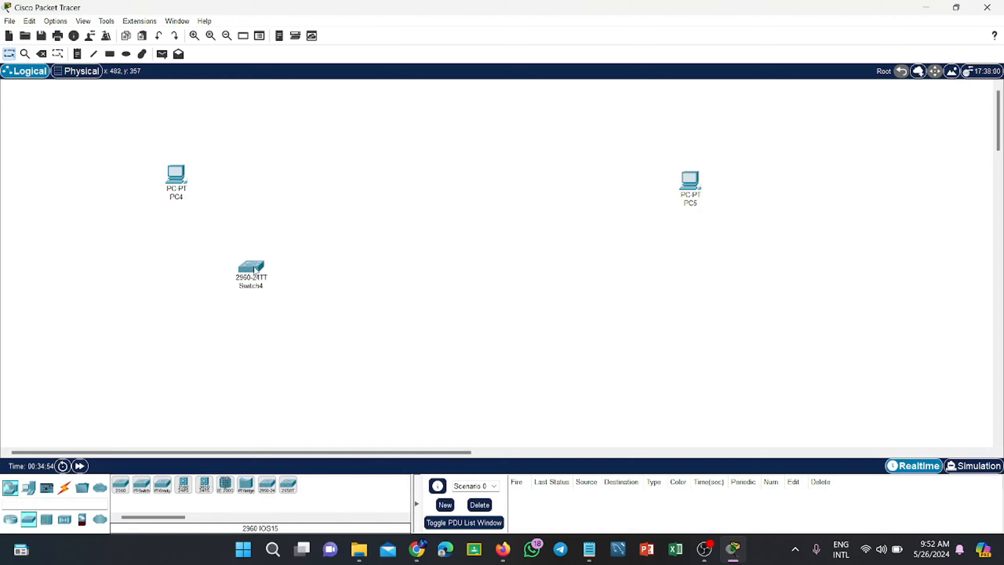
left_click(100, 487)
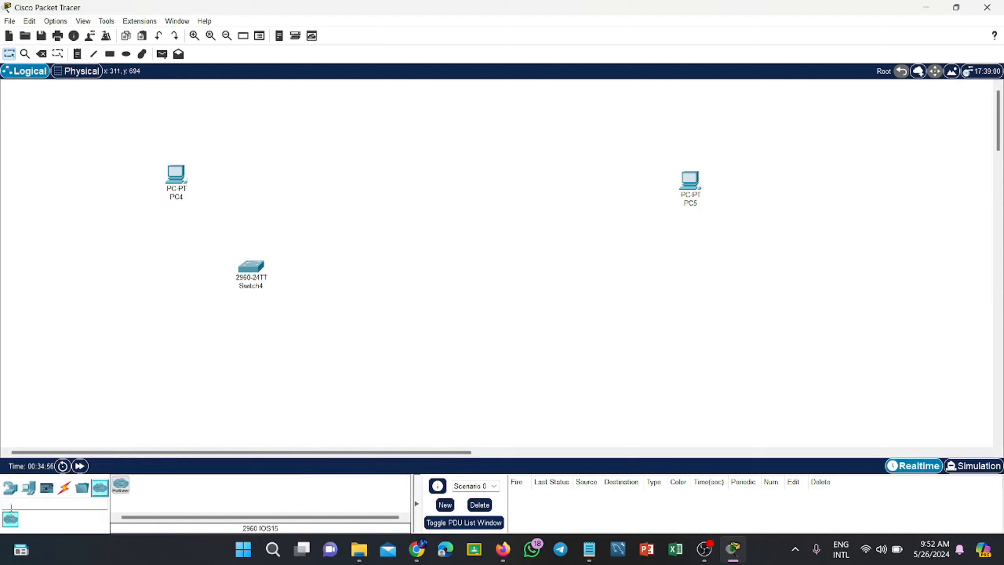
left_click(10, 487)
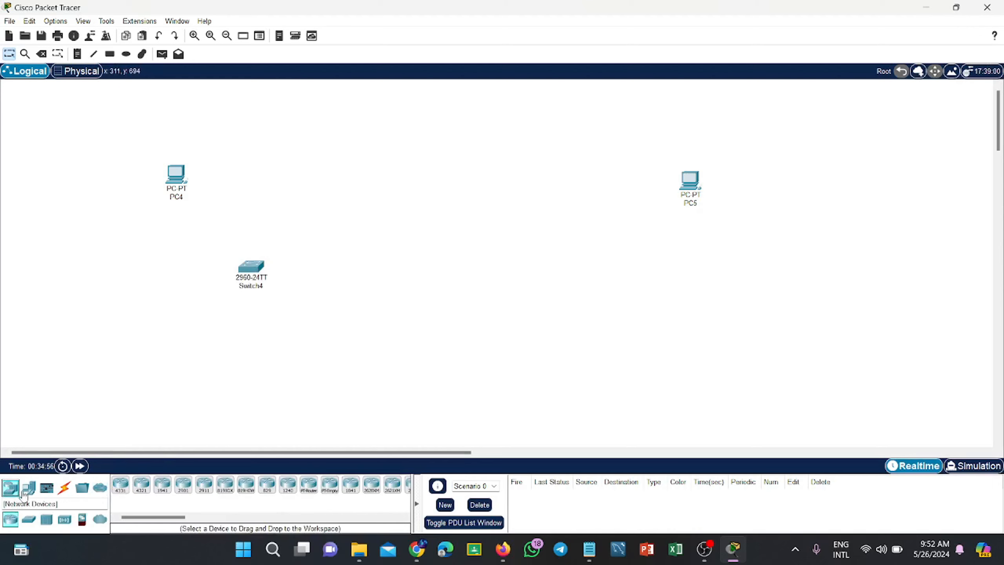
left_click(29, 519)
left_click(115, 492)
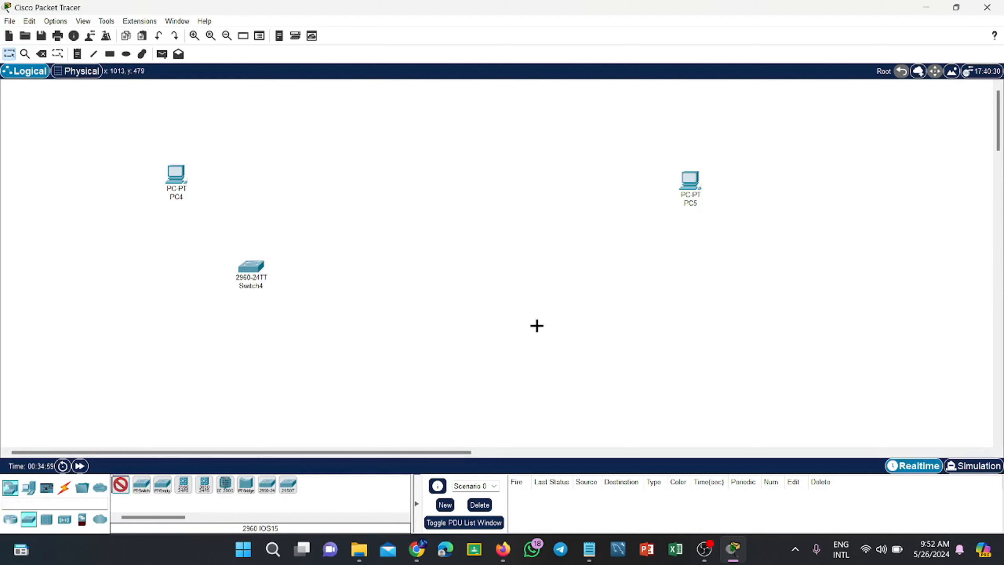
left_click(583, 275)
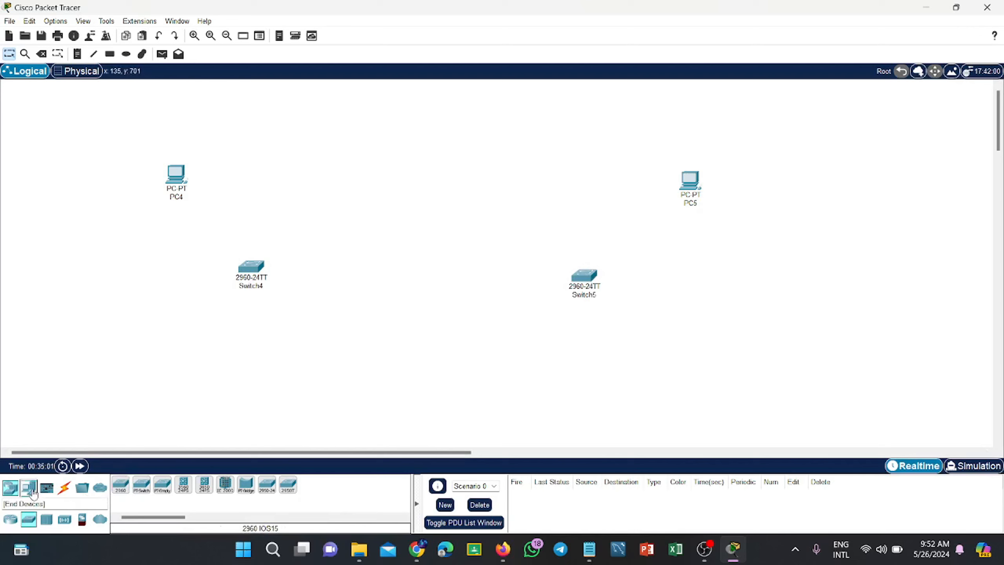
Place two 1841 routers side by side, below and between the two switches
left_click(15, 519)
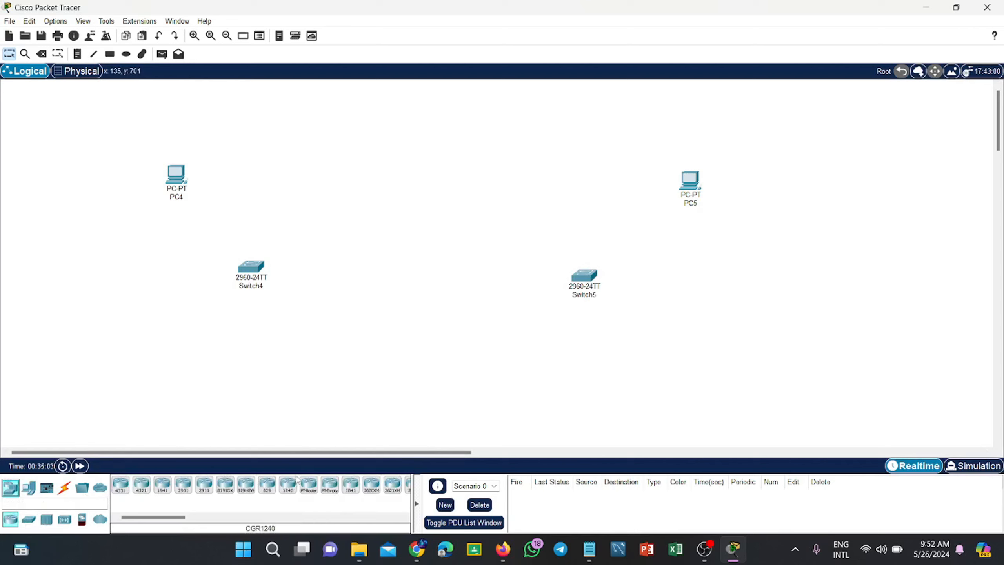
left_click(351, 484)
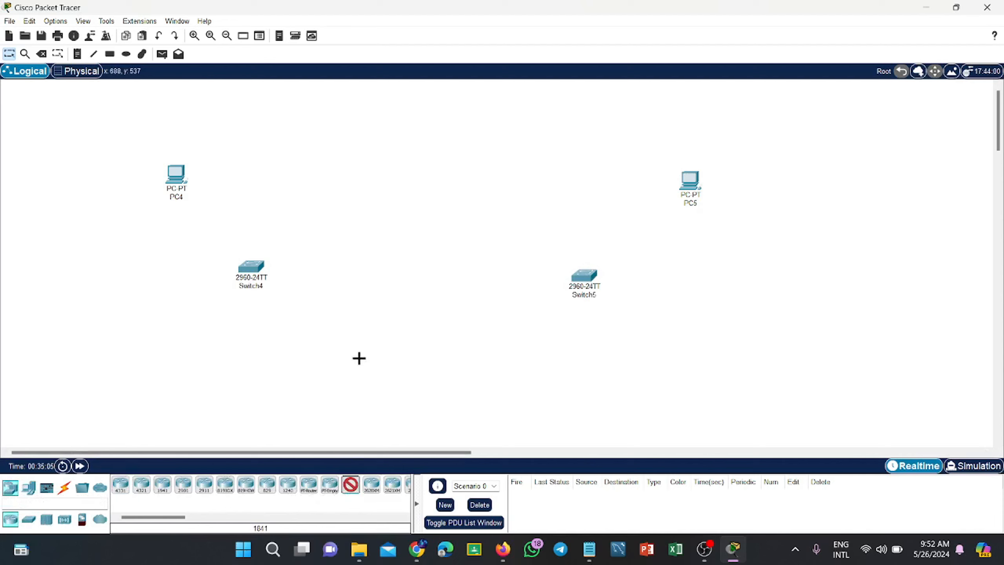
left_click(363, 330)
left_click(350, 484)
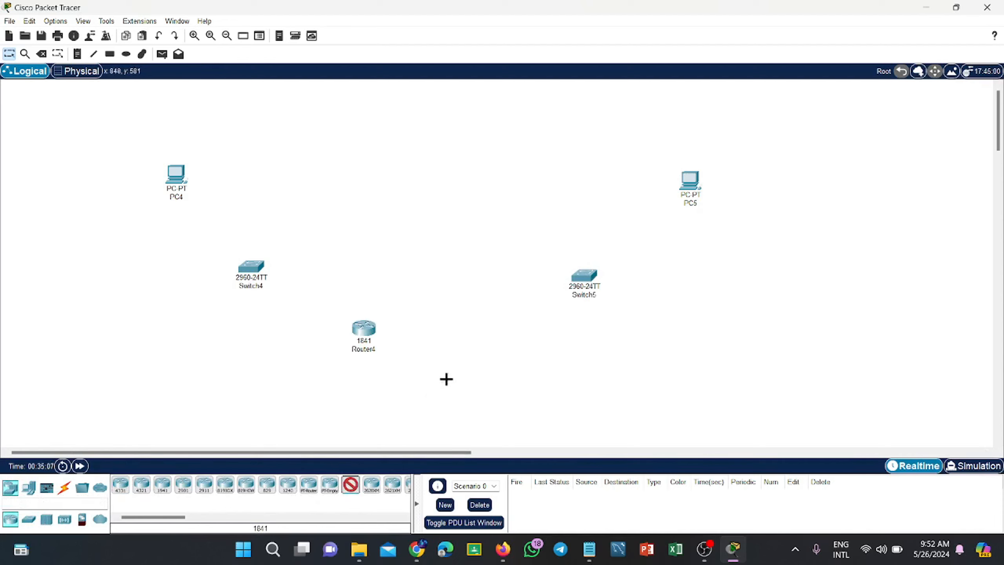
left_click(477, 338)
Spread out PC5, both switches and both routers so the two halves of the topology form a roughly symmetrical V
left_click_drag(585, 274, 598, 270)
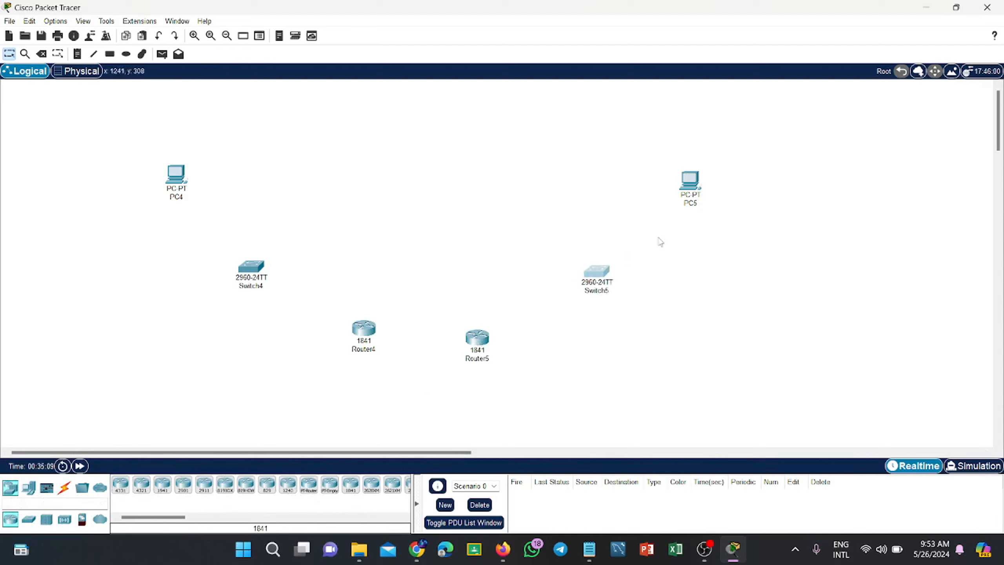
left_click_drag(699, 196, 714, 186)
left_click_drag(608, 272, 644, 264)
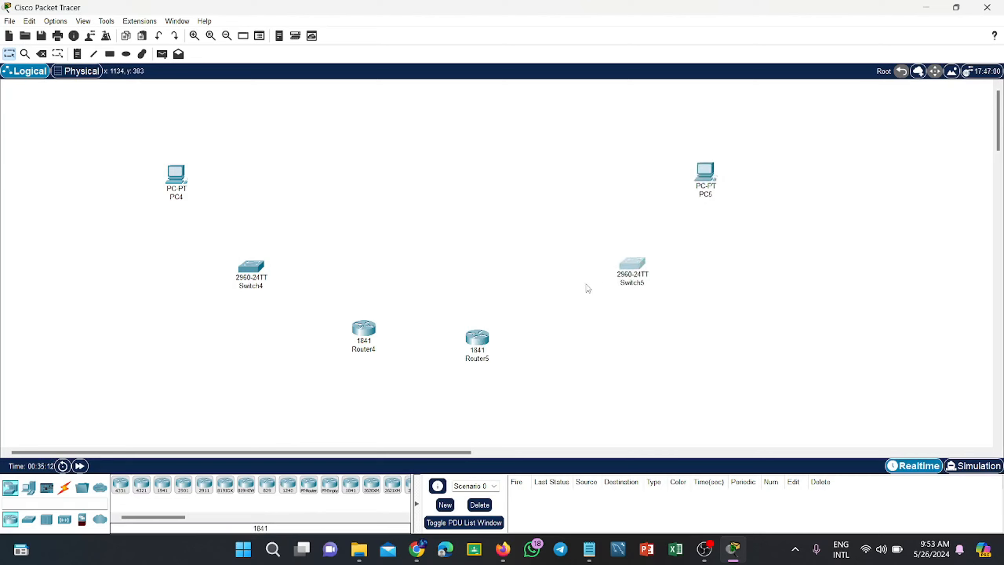
left_click_drag(496, 343, 508, 335)
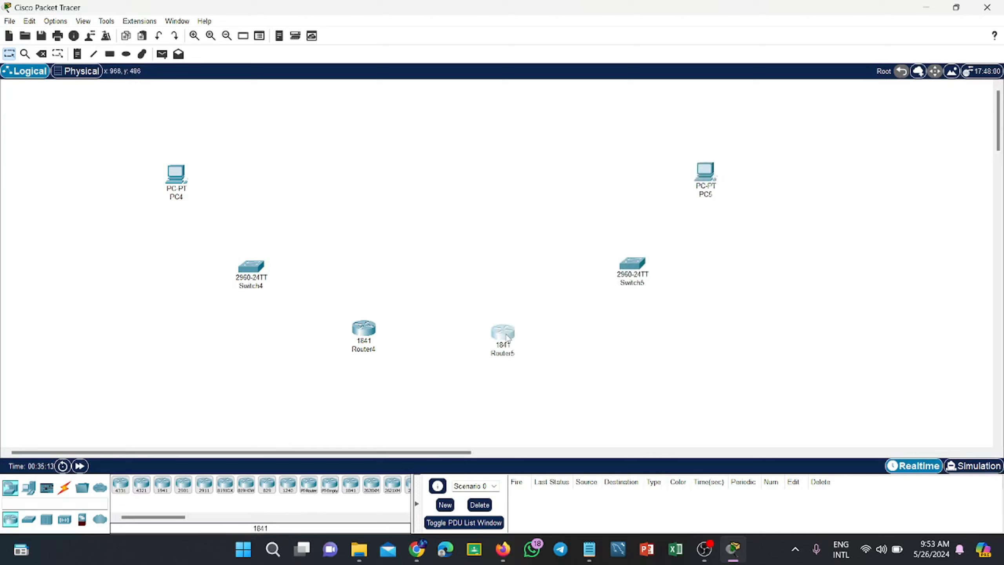
left_click_drag(263, 277, 256, 274)
left_click_drag(365, 327, 356, 327)
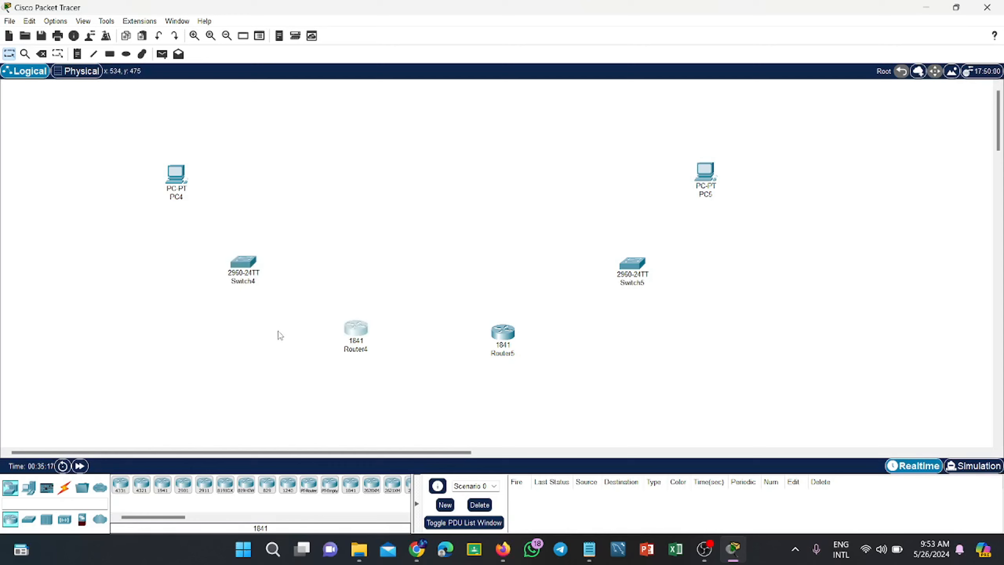
Cable PC4 to Switch4 and Switch4 to Router4 with the automatic connection type
left_click(62, 499)
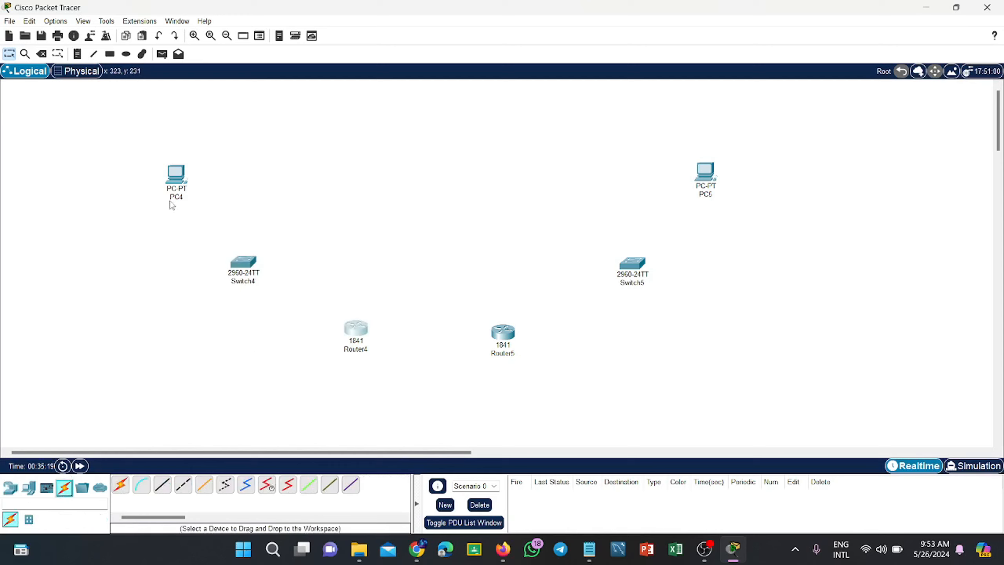
left_click(120, 484)
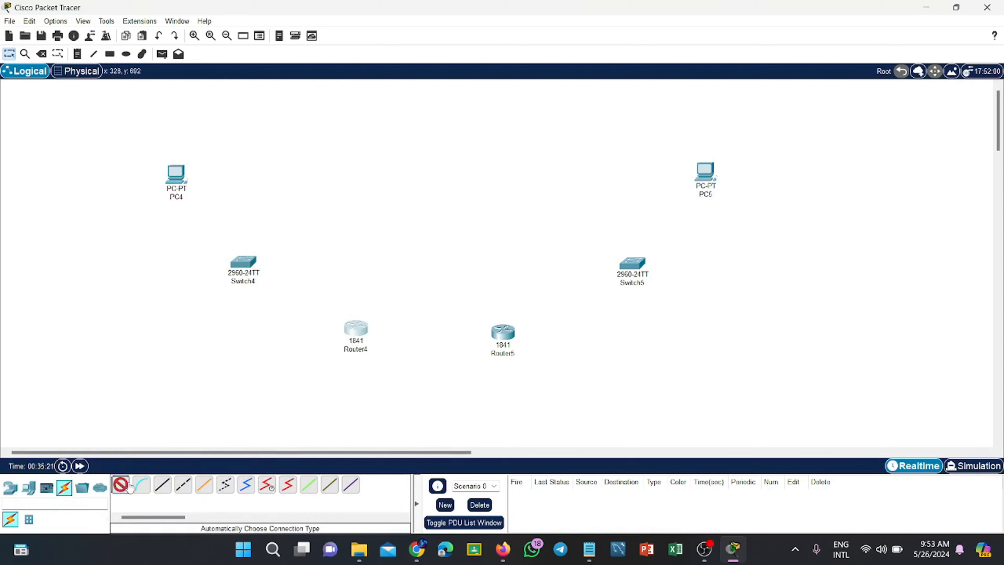
left_click(181, 181)
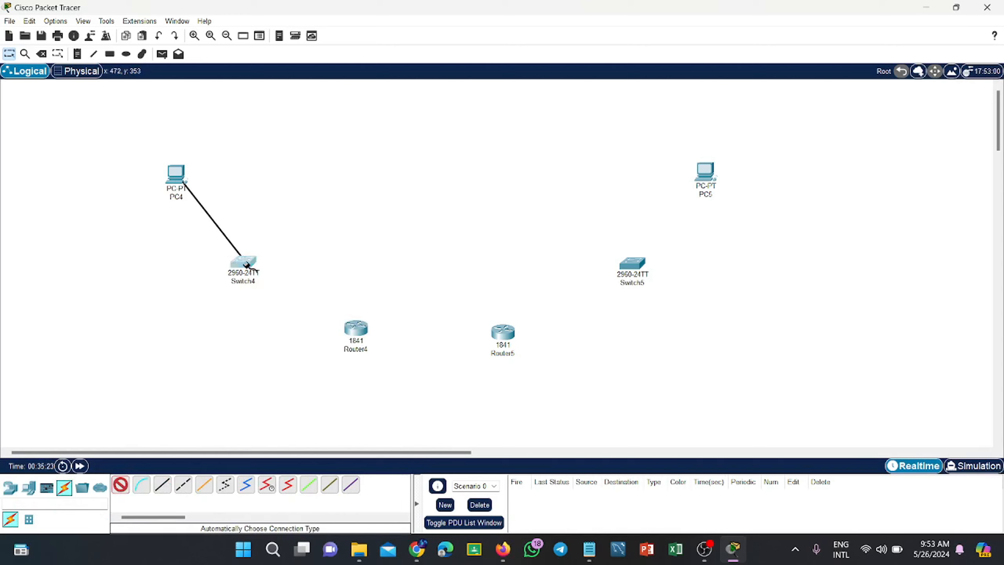
left_click(244, 262)
left_click(123, 485)
left_click(245, 263)
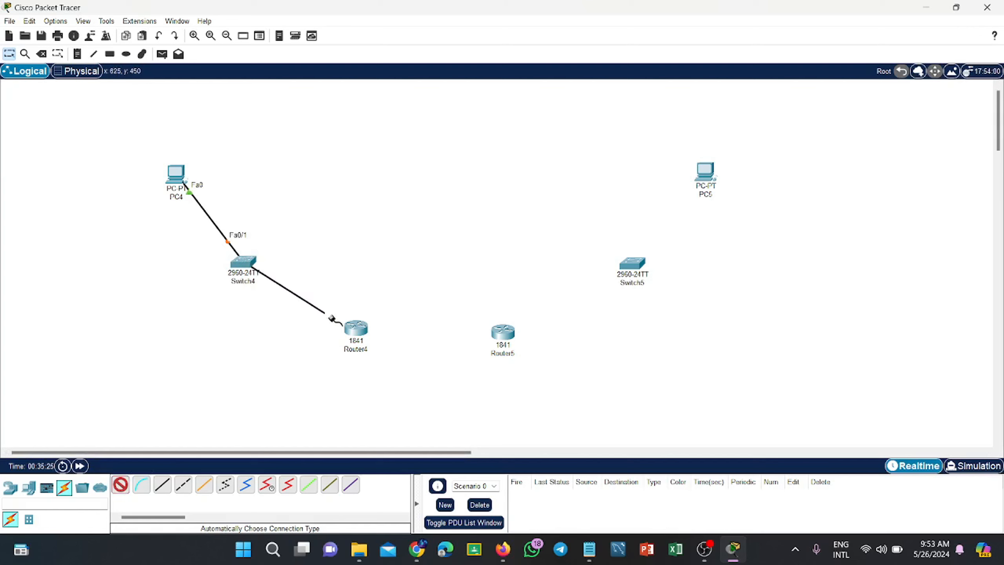
left_click(355, 328)
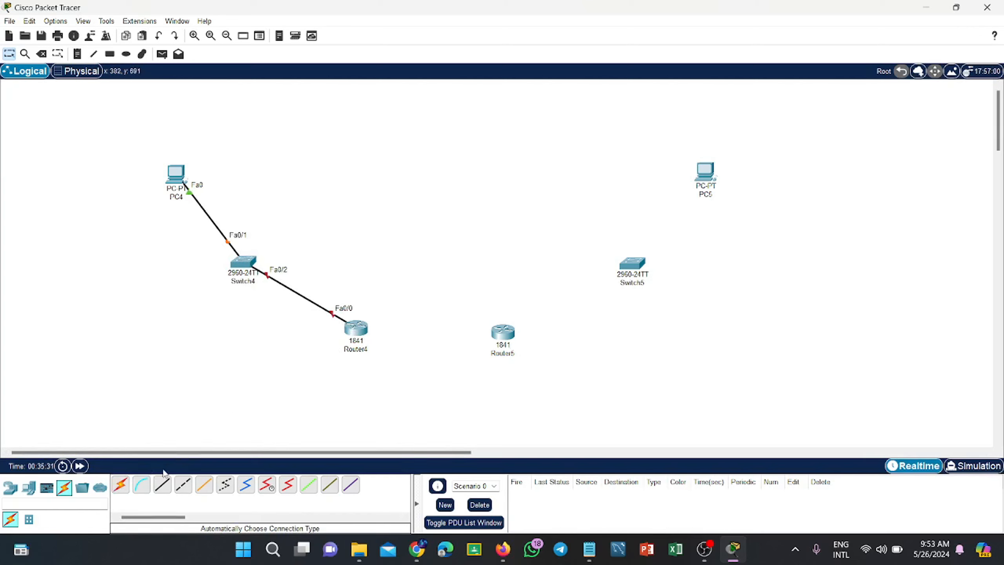
Cable Router5 to Switch5 and Switch5 to PC5 with the automatic connection type
left_click(120, 484)
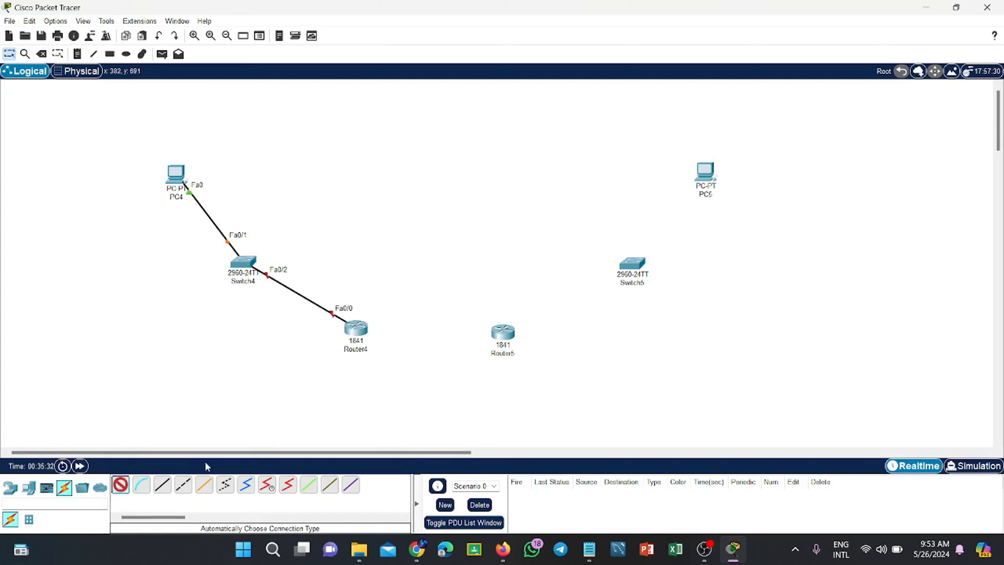
left_click(503, 331)
left_click(633, 264)
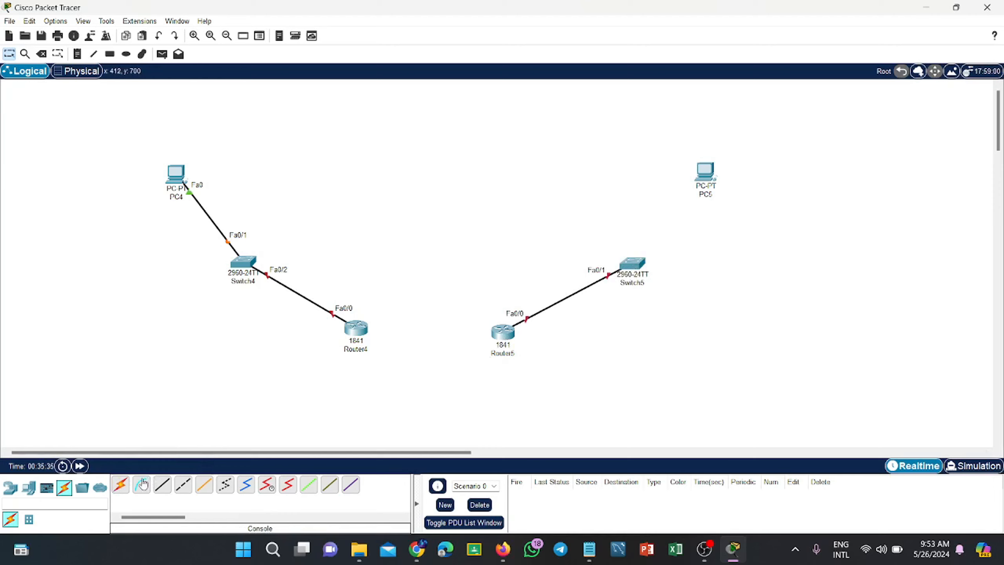
left_click(120, 484)
left_click(625, 263)
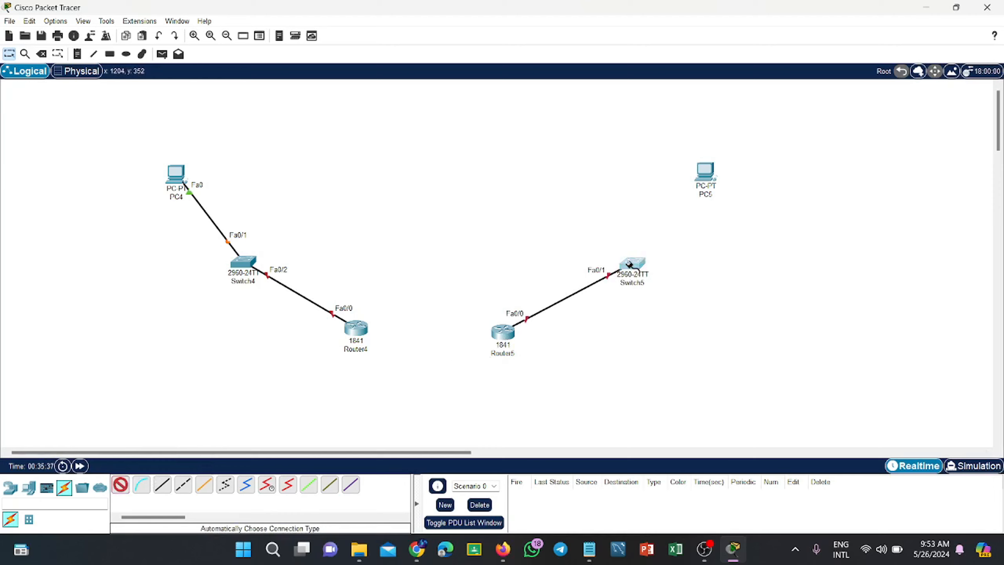
left_click(705, 171)
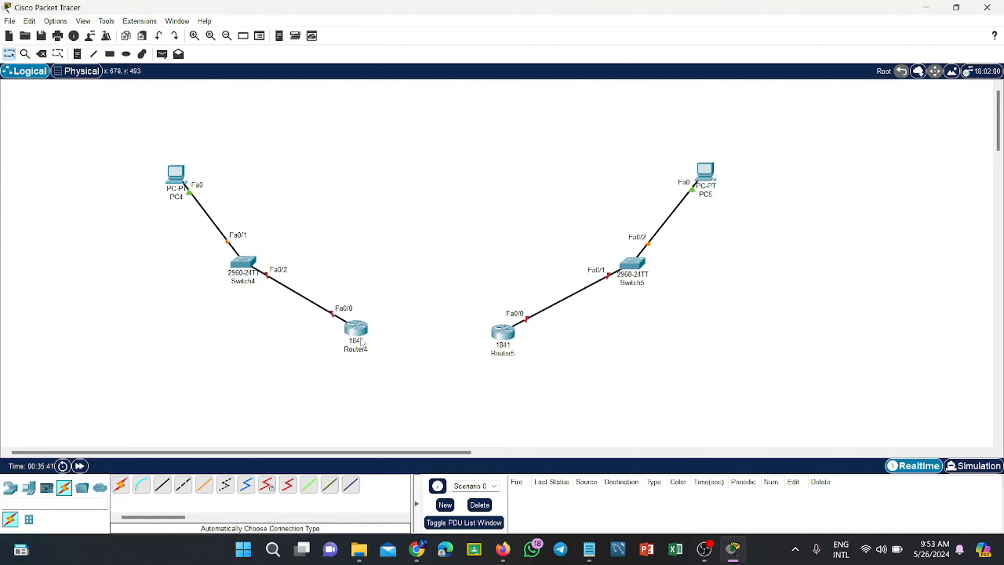
mouse_move(500, 350)
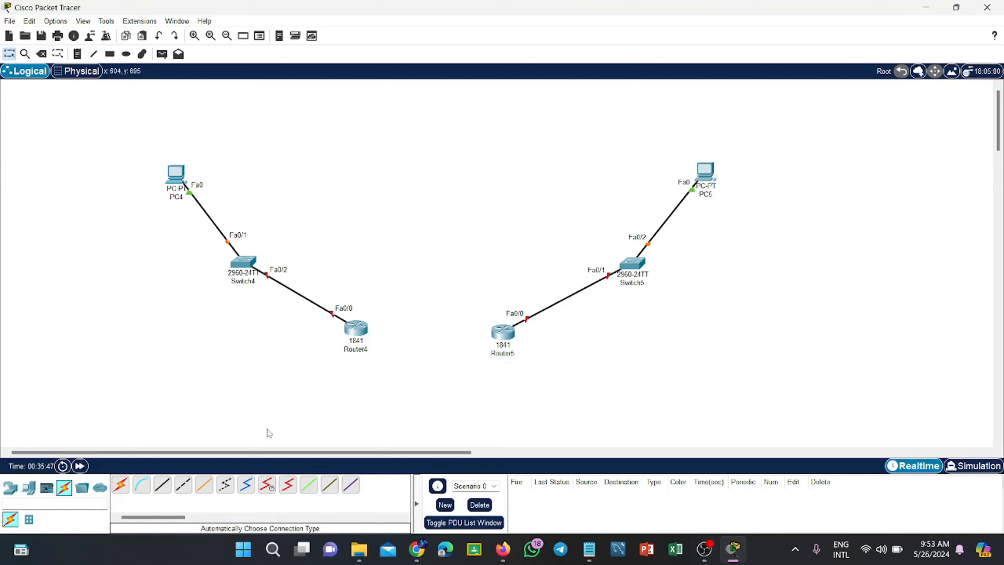
left_click(273, 485)
left_click(266, 490)
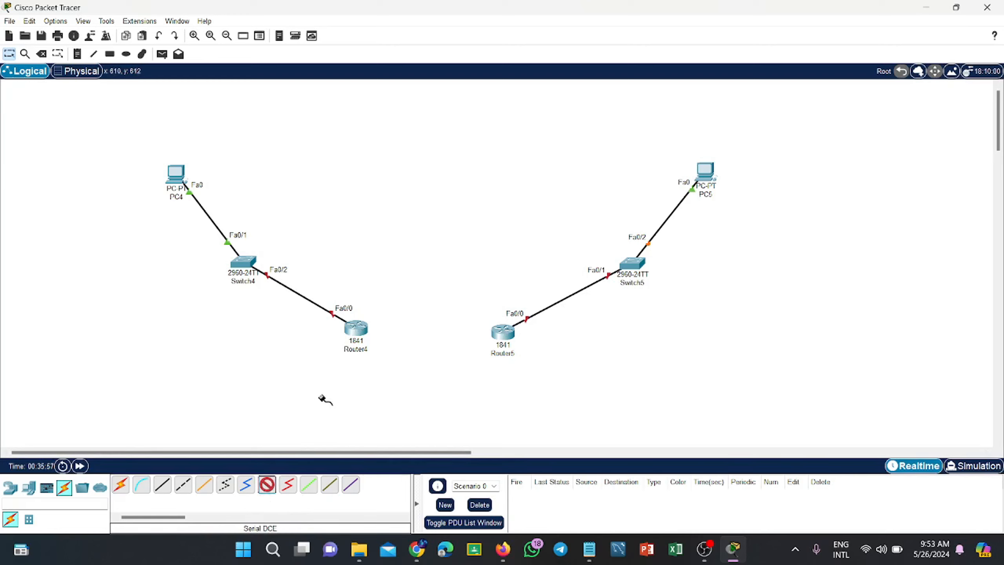
left_click(357, 330)
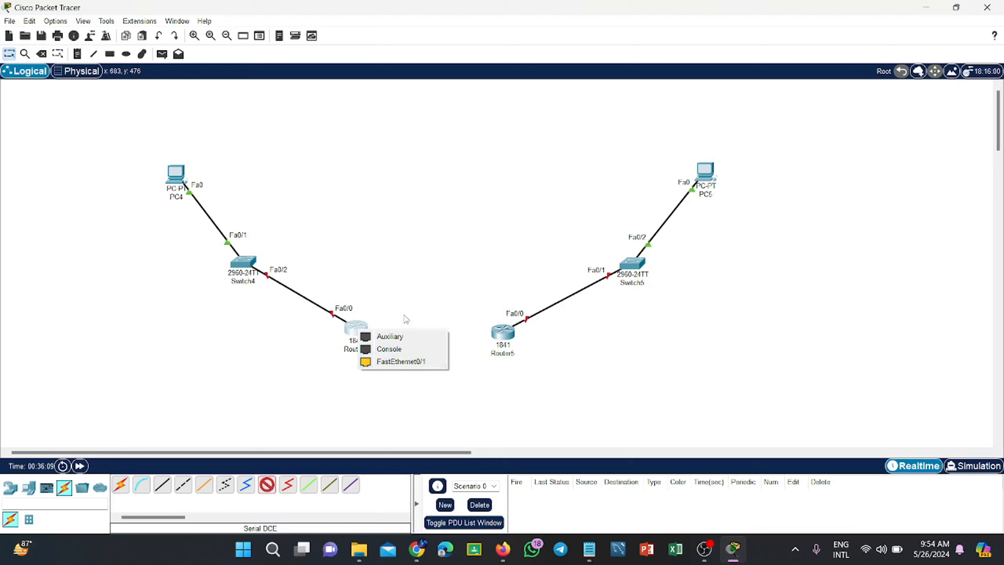
left_click(271, 483)
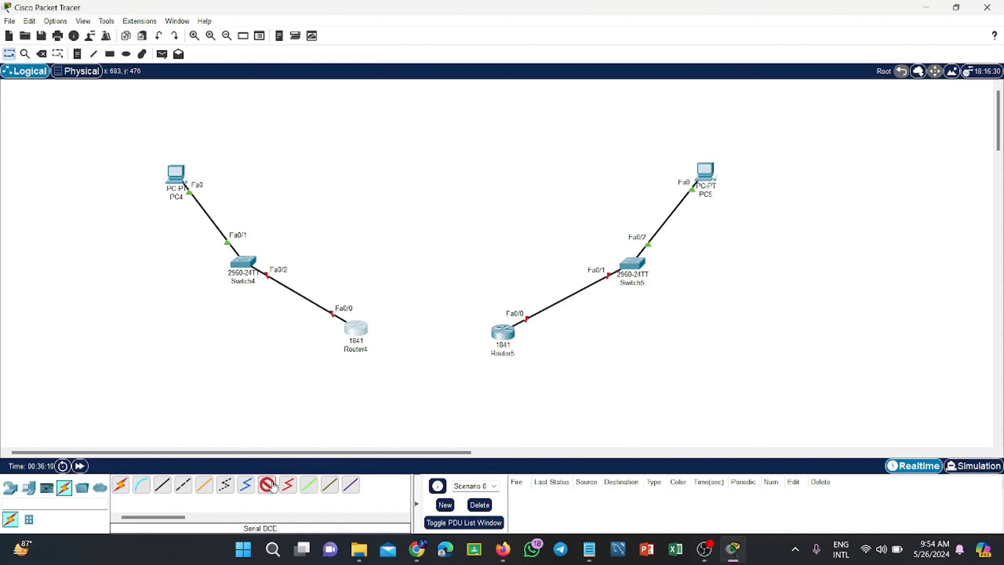
Install a WIC-2T serial module in Router4's right-hand slot while it is powered off, then switch the router back on
left_click(359, 330)
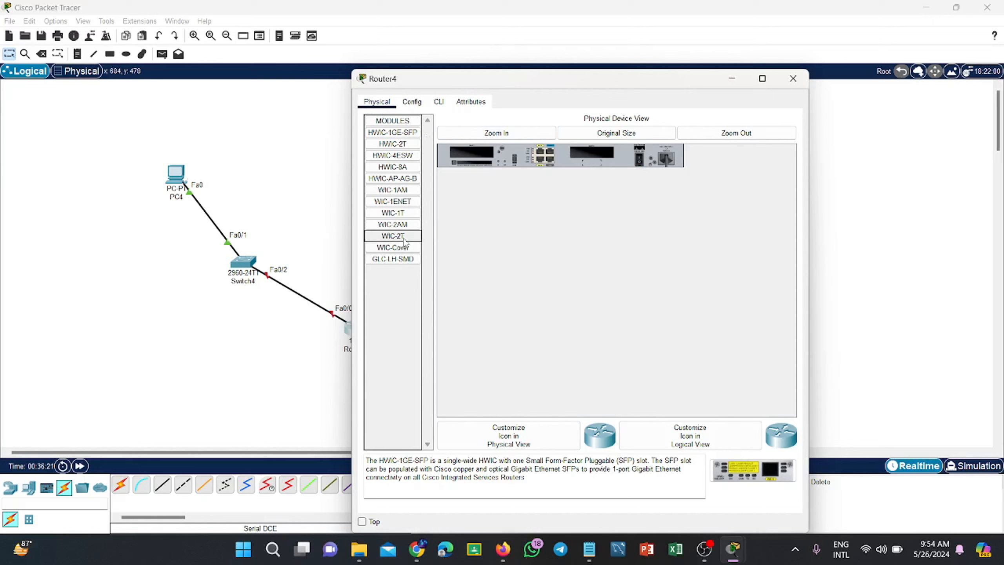
left_click_drag(400, 239, 592, 158)
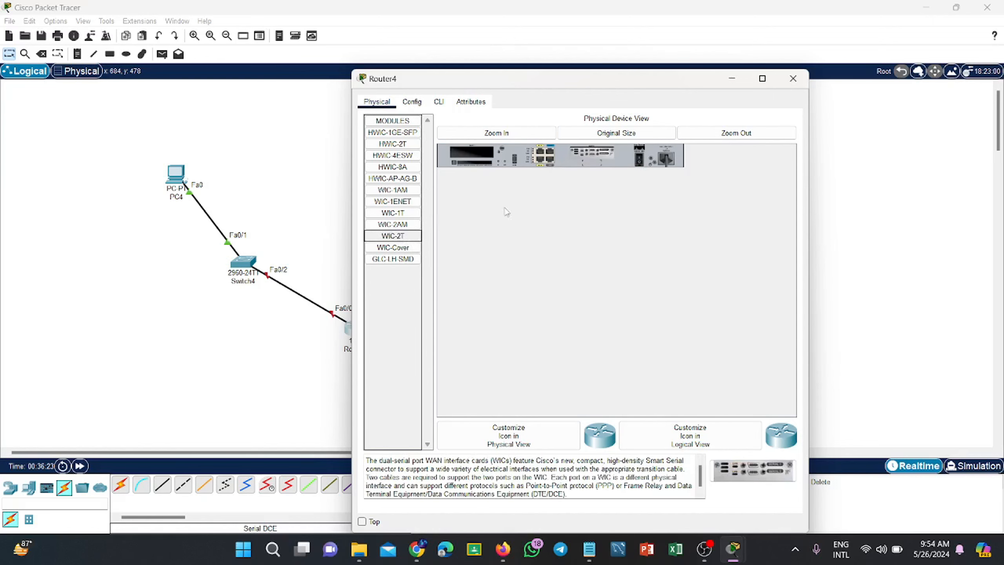
left_click(639, 160)
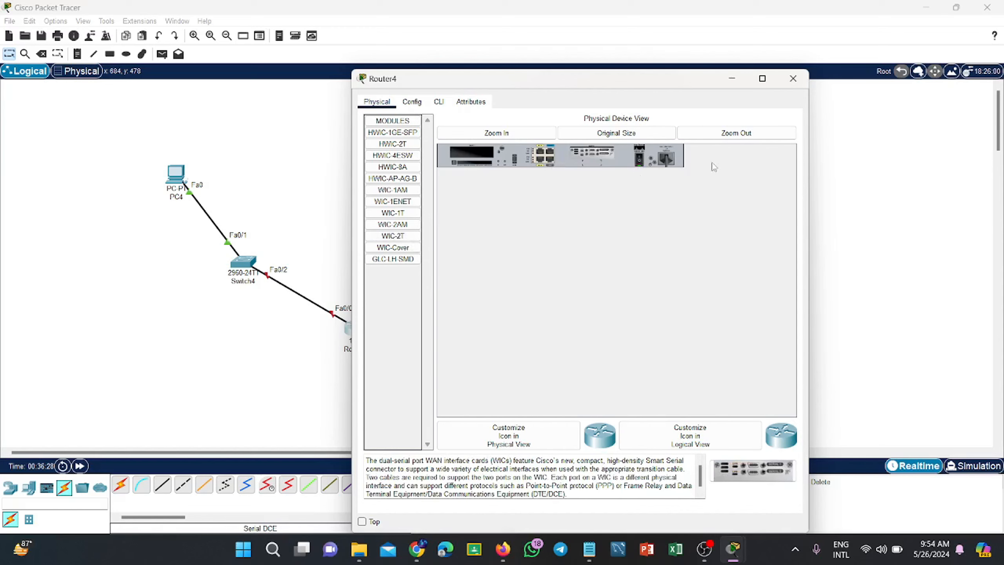
left_click(792, 78)
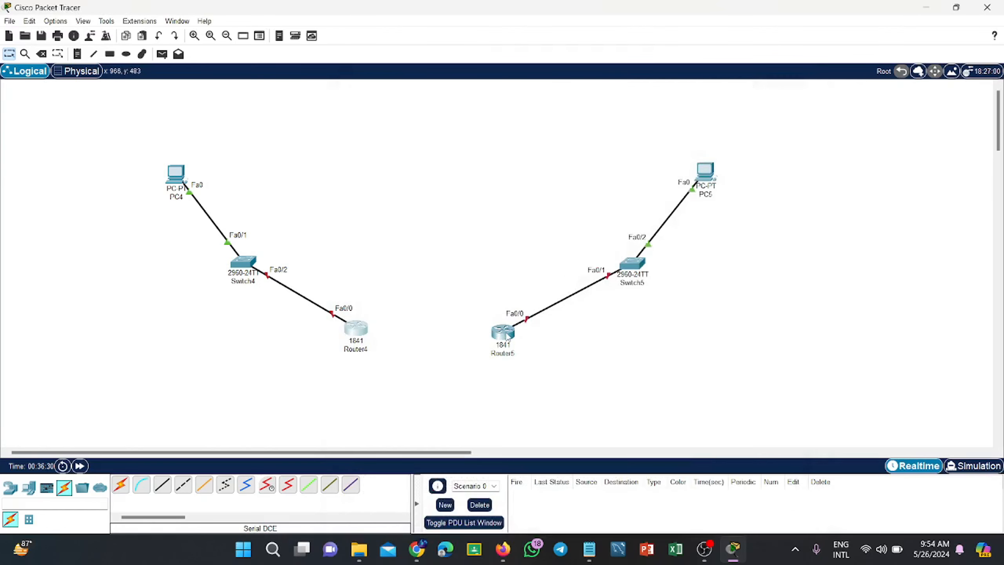
Install a WIC-2T serial module in Router5's right-hand slot and close the router's window
left_click(507, 336)
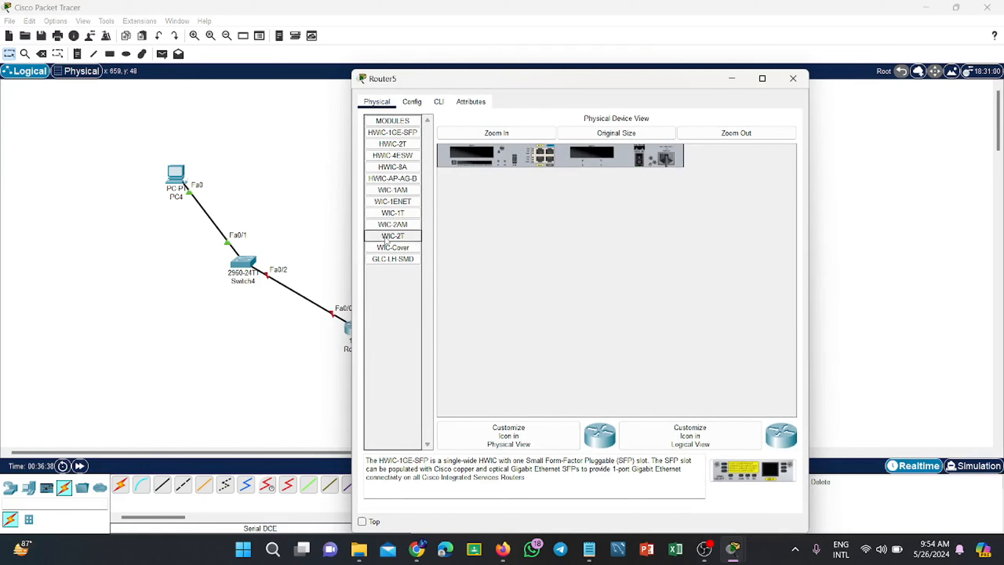
left_click_drag(386, 239, 589, 157)
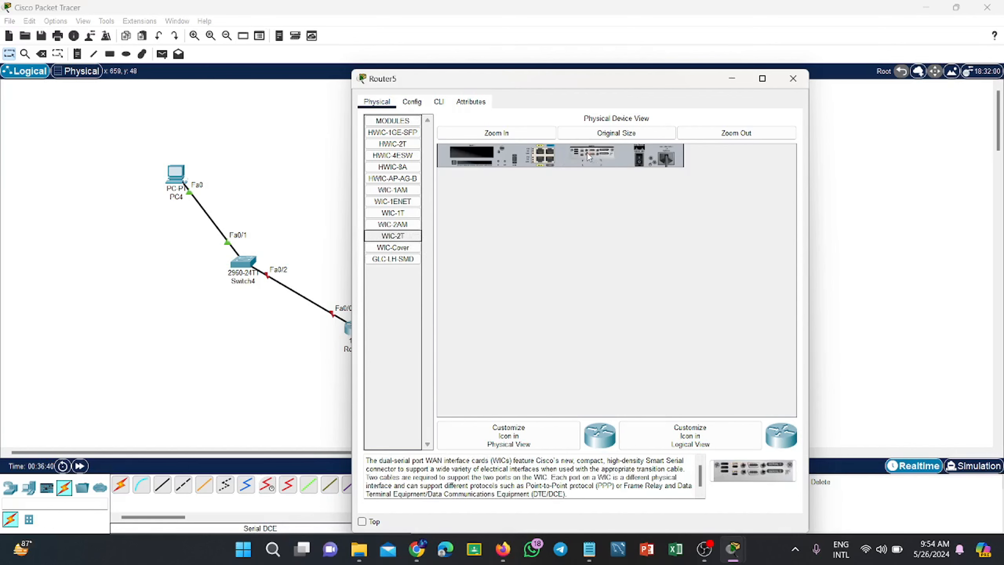
left_click(792, 79)
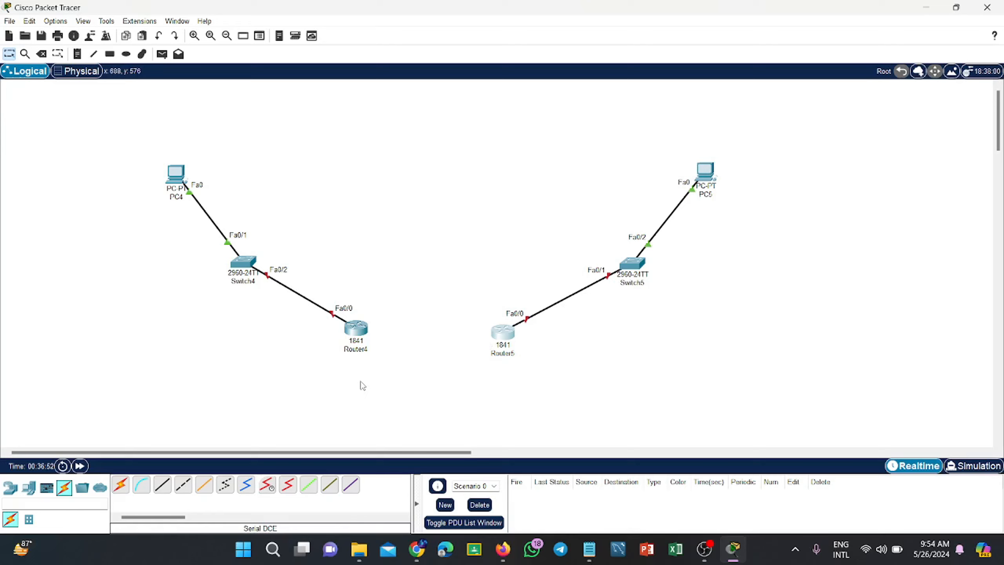
Connect Serial0/0/0 of Router4 to Serial0/0/0 of Router5 with a Serial DCE cable
left_click(267, 485)
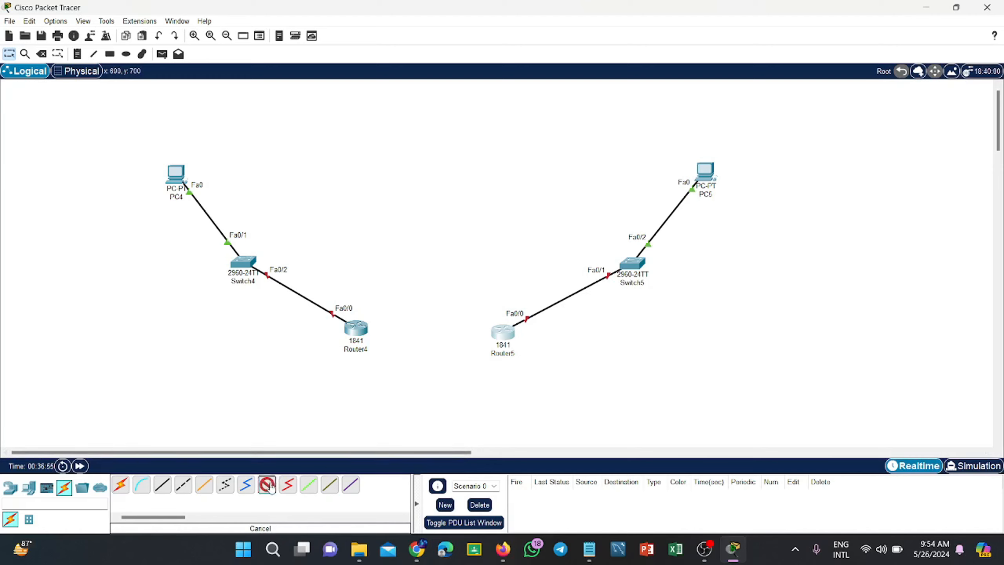
left_click(355, 330)
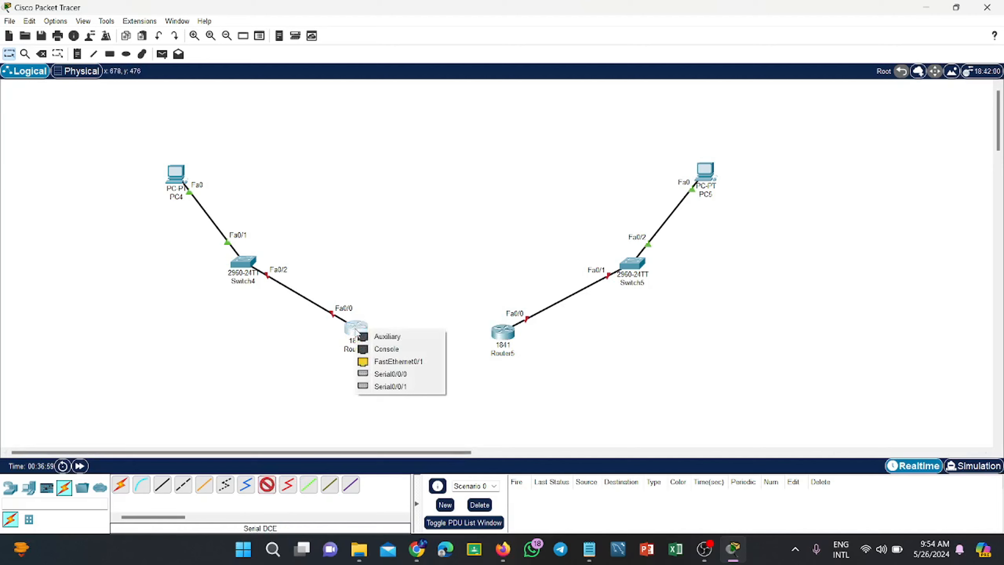
left_click(382, 377)
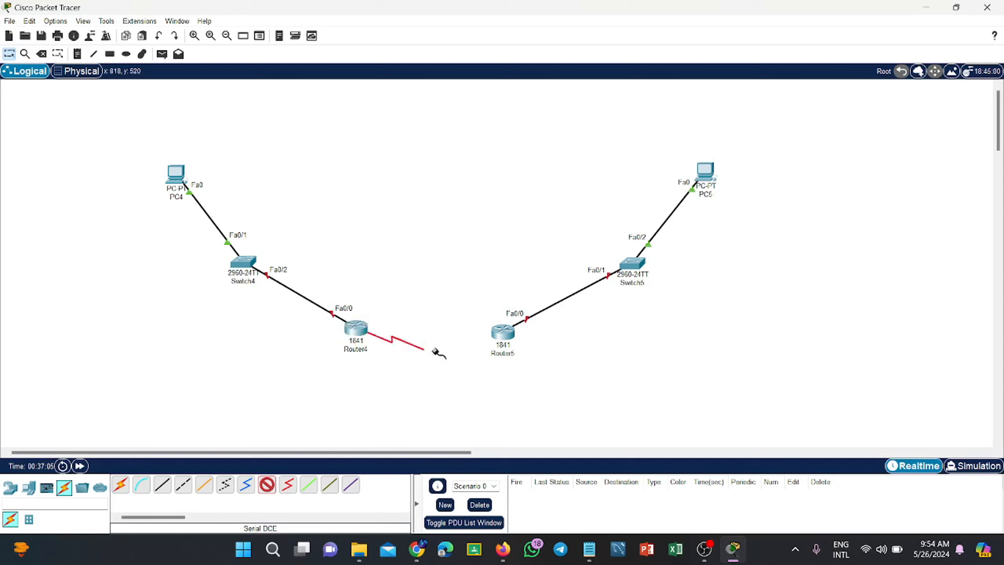
left_click(507, 339)
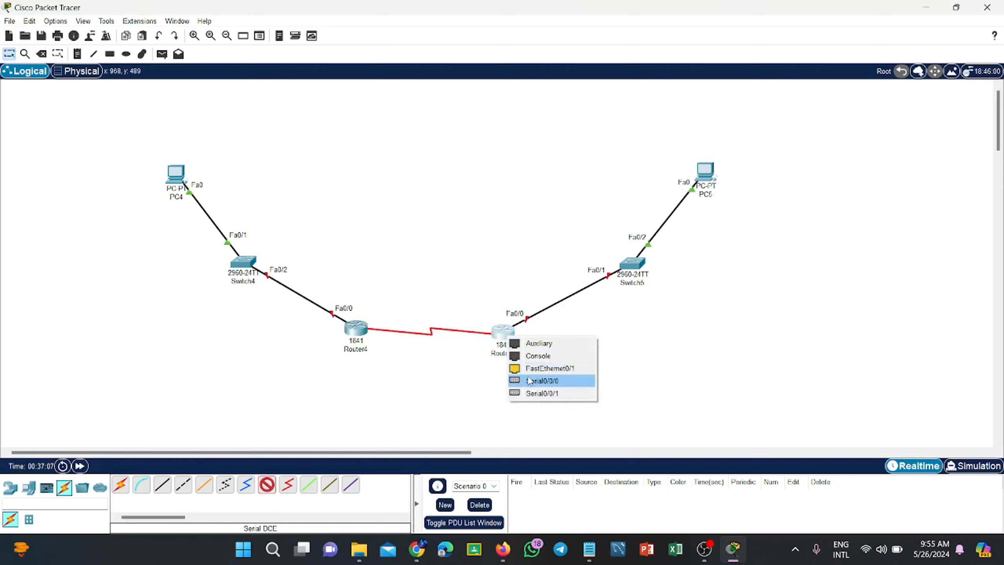
left_click(528, 379)
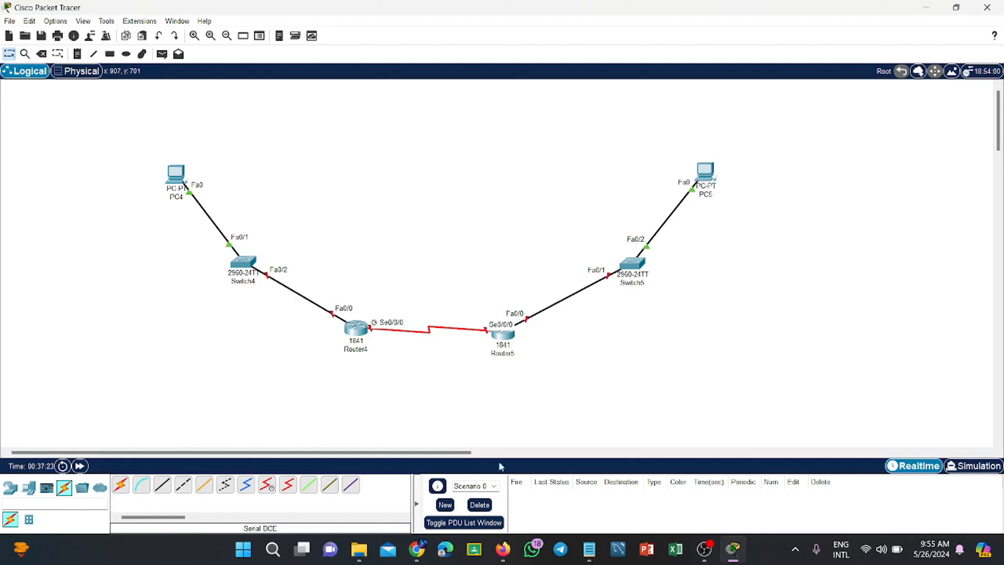
Switch to Notepad, open the Configuring WEP notes and review the IPv4 and default gateway addresses listed for PC 1
left_click(589, 549)
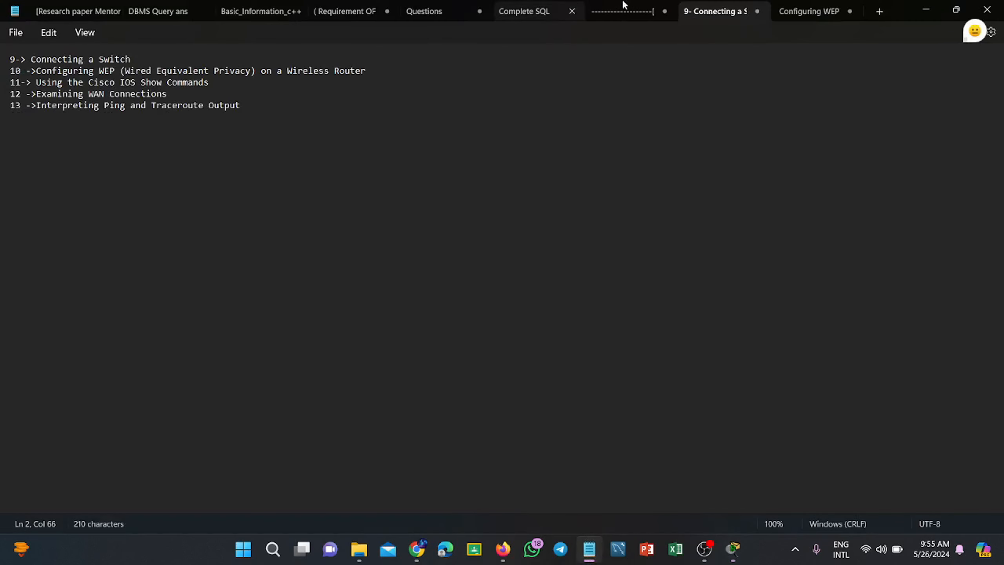
left_click(791, 6)
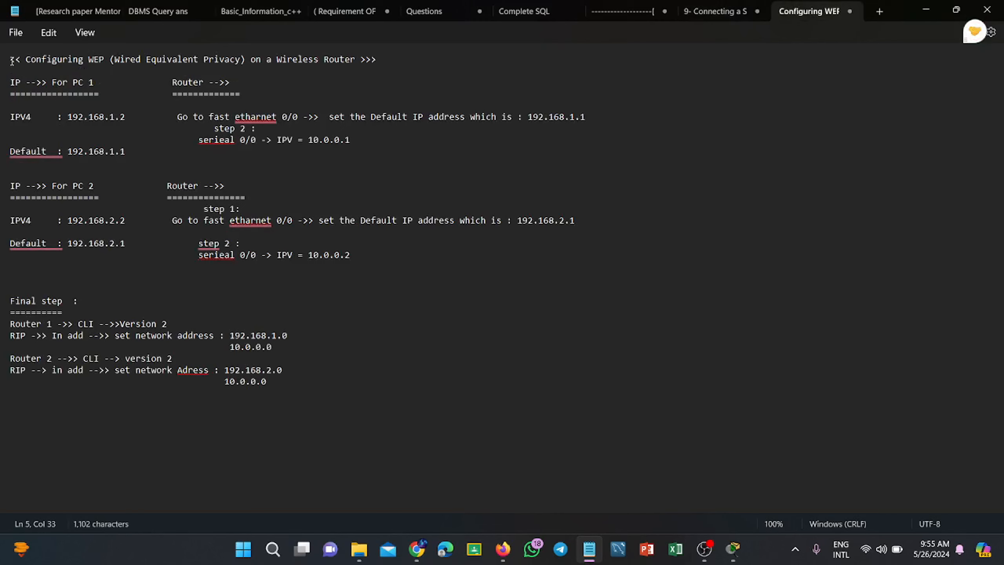
left_click_drag(10, 59, 32, 83)
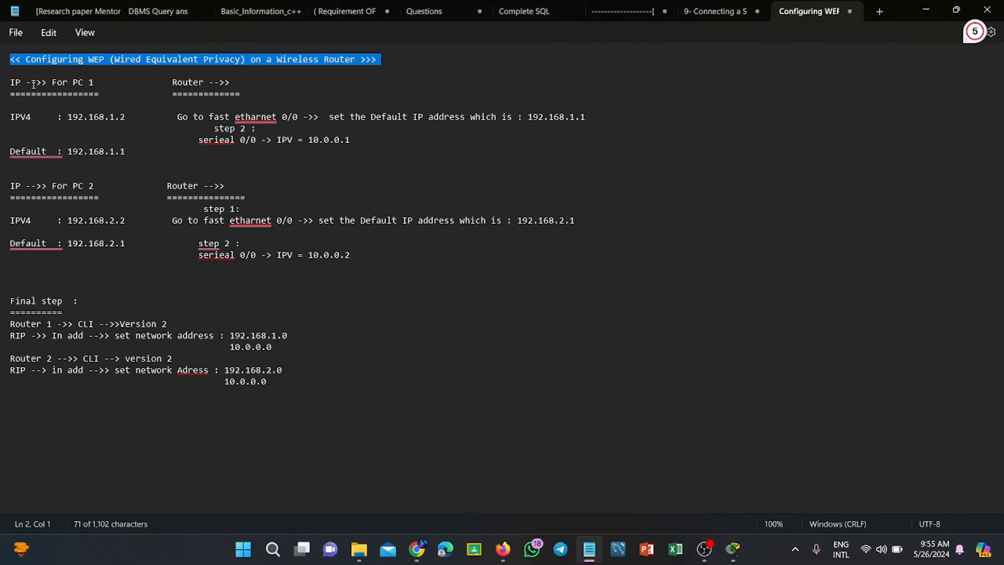
left_click_drag(52, 83, 92, 83)
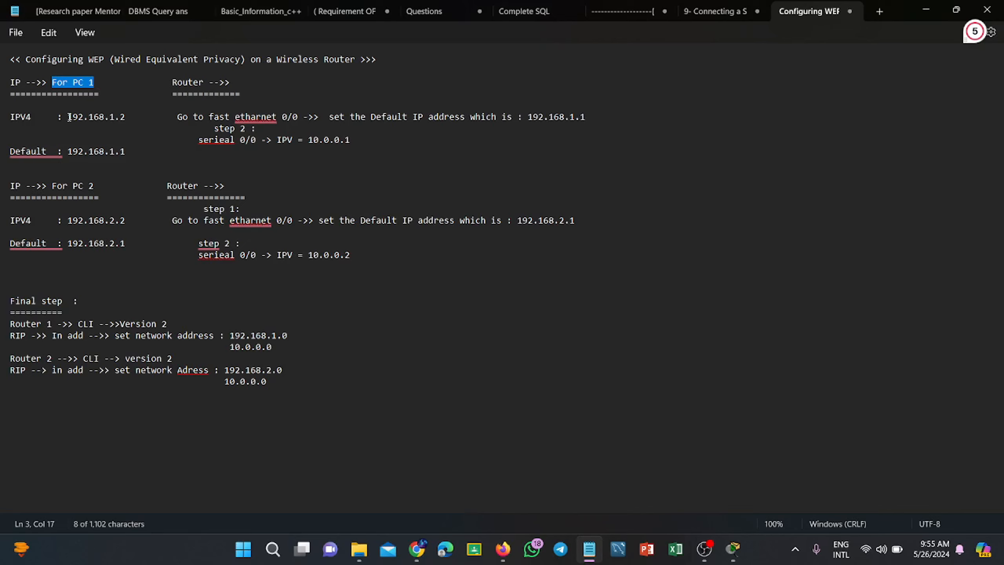
left_click_drag(69, 117, 127, 116)
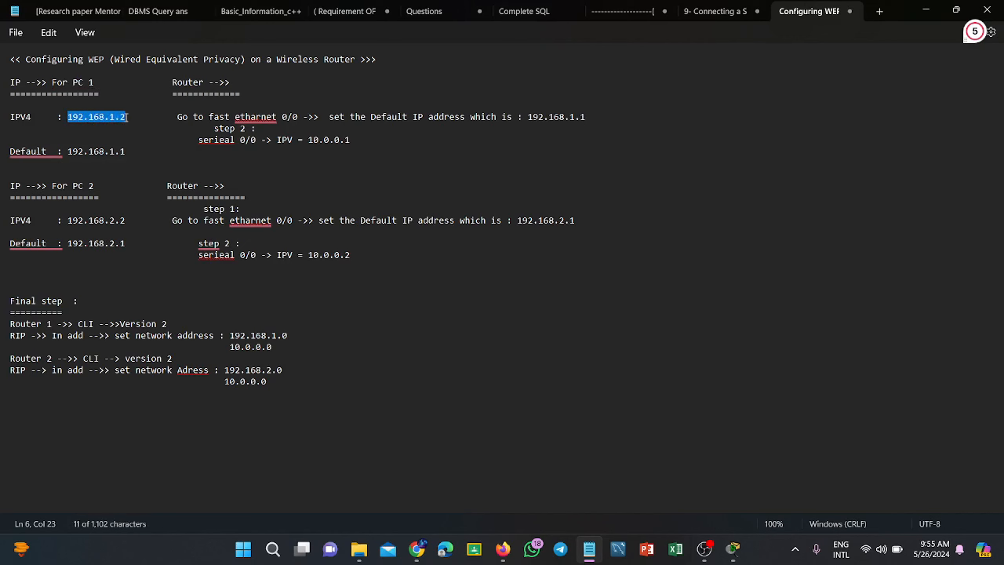
left_click(100, 117)
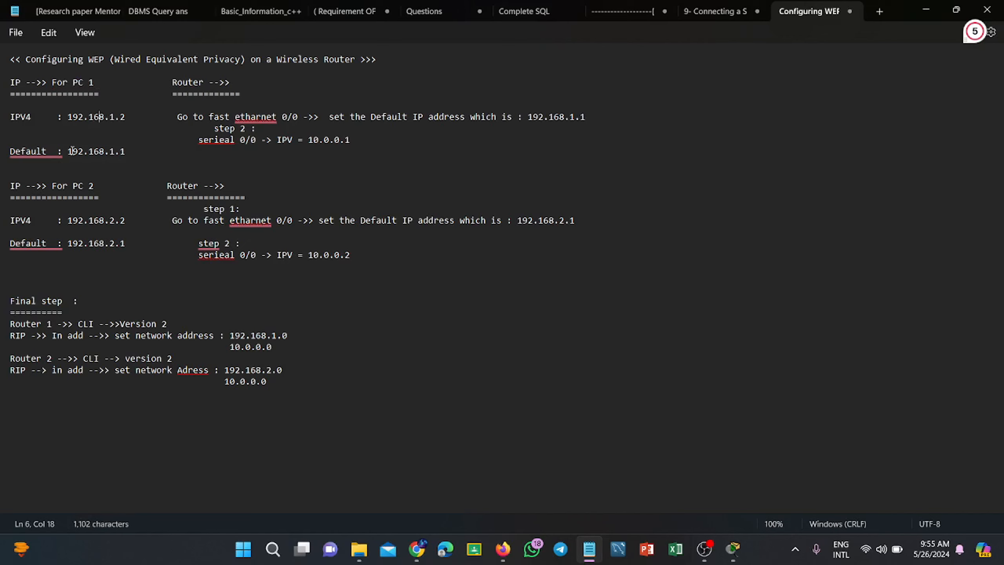
left_click_drag(68, 151, 126, 155)
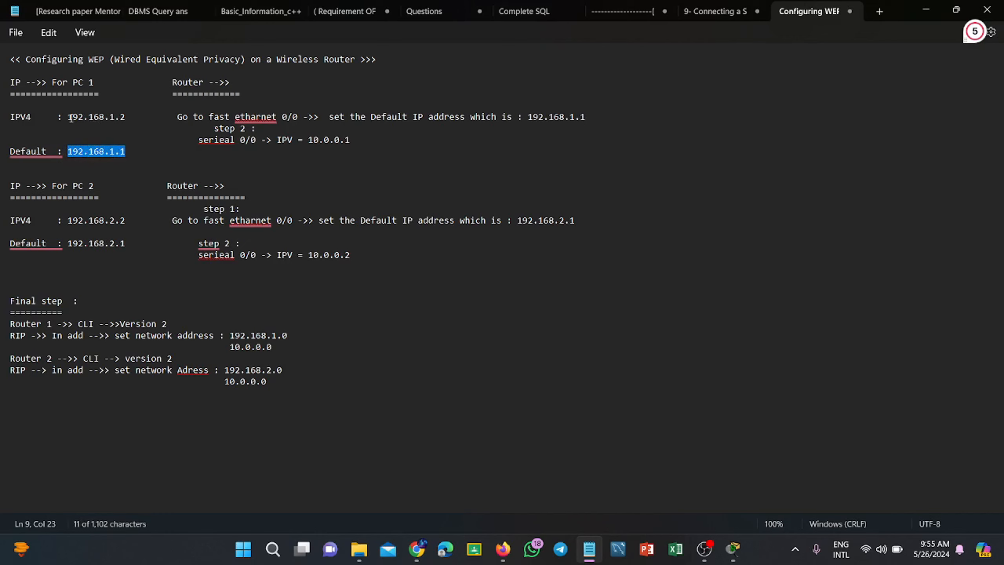
Compare the network and host parts of PC 1's IPv4 address and default gateway in the notes
left_click_drag(67, 117, 108, 119)
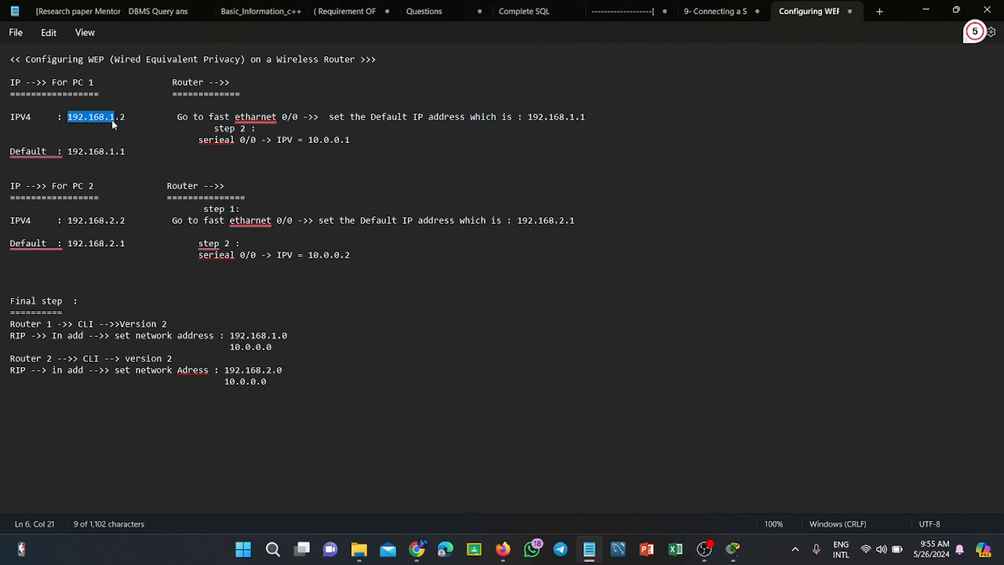
left_click(83, 117)
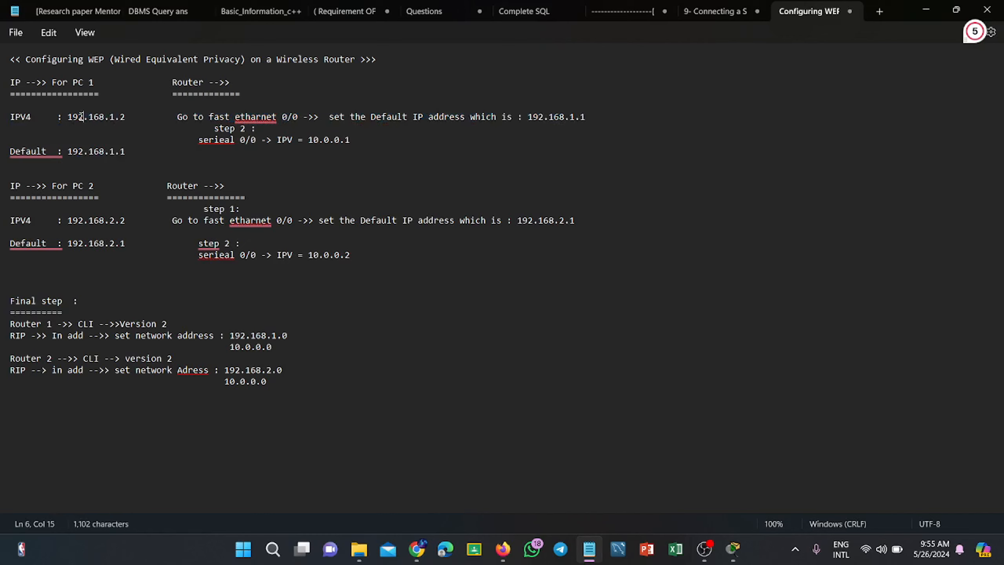
left_click(99, 119)
left_click(114, 118)
left_click_drag(120, 118, 125, 117)
mouse_move(114, 118)
left_mouse_down()
mouse_move(67, 118)
mouse_move(126, 119)
left_mouse_up()
left_click(122, 118)
left_click_drag(120, 117, 125, 118)
left_click_drag(67, 117, 84, 116)
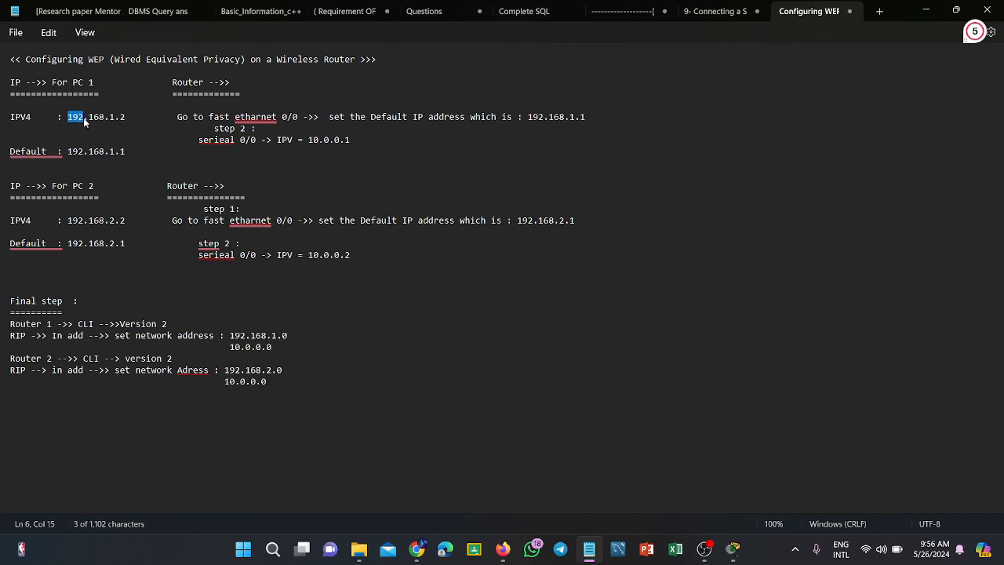
left_click(112, 120)
key("Right")
left_click_drag(119, 117, 126, 117)
left_click_drag(68, 151, 113, 157)
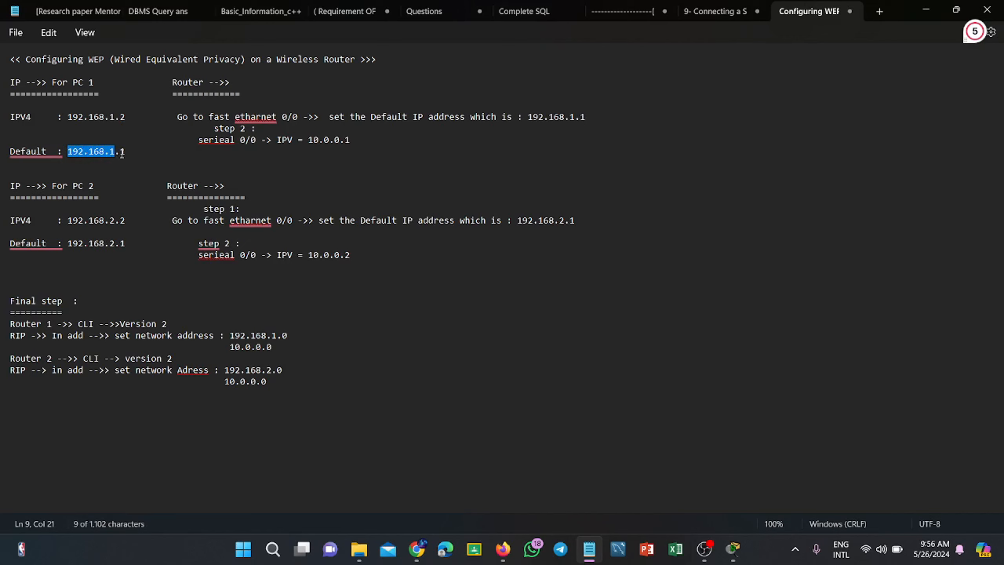
left_click_drag(120, 154, 128, 157)
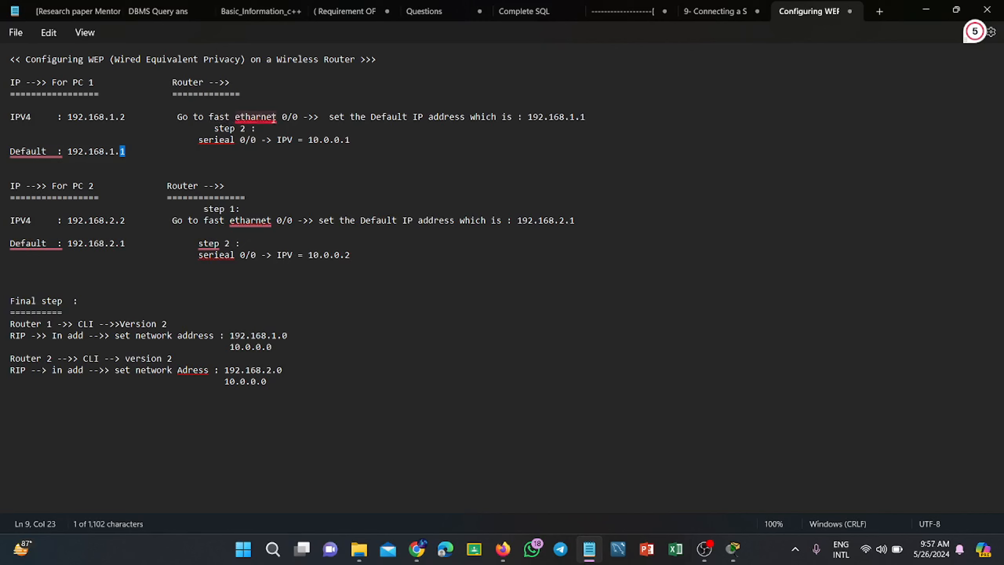
Examine the first router's FastEthernet 0/0 instruction in the notes and compare its address with PC 1's default gateway
mouse_move(275, 118)
left_click_drag(370, 116, 434, 116)
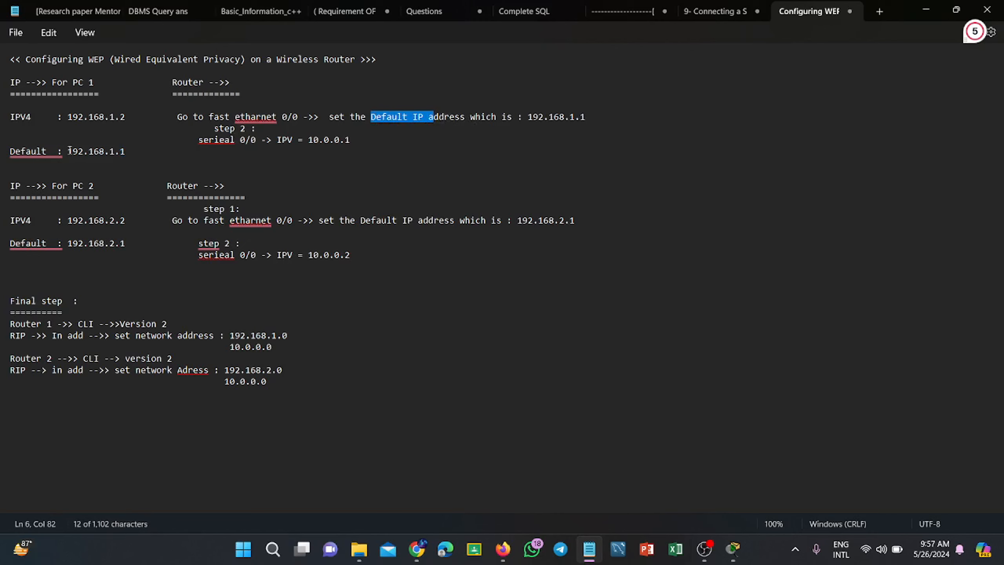
left_click_drag(67, 151, 125, 152)
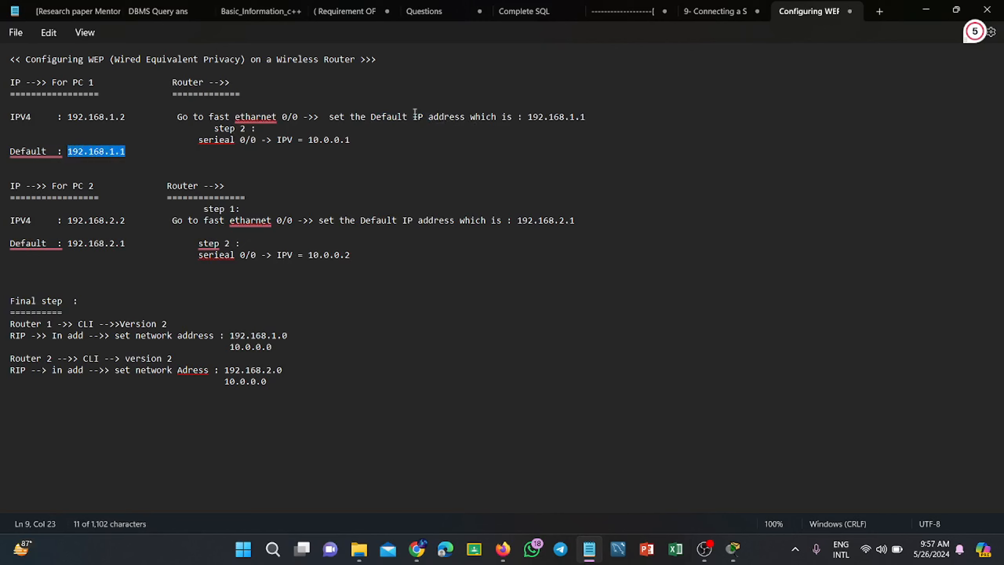
left_click_drag(73, 151, 131, 163)
left_click_drag(528, 117, 589, 117)
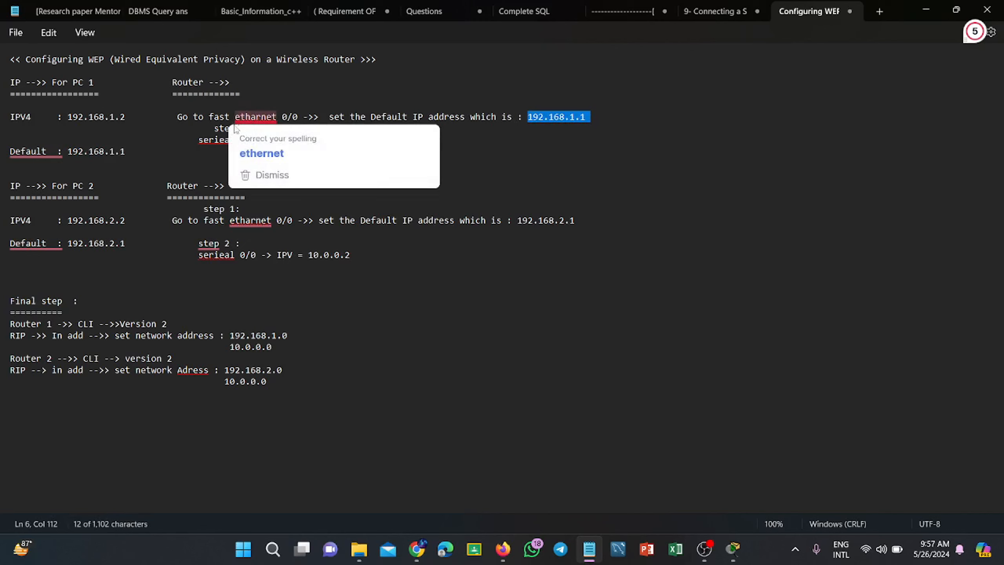
left_click(184, 127)
left_click(246, 113)
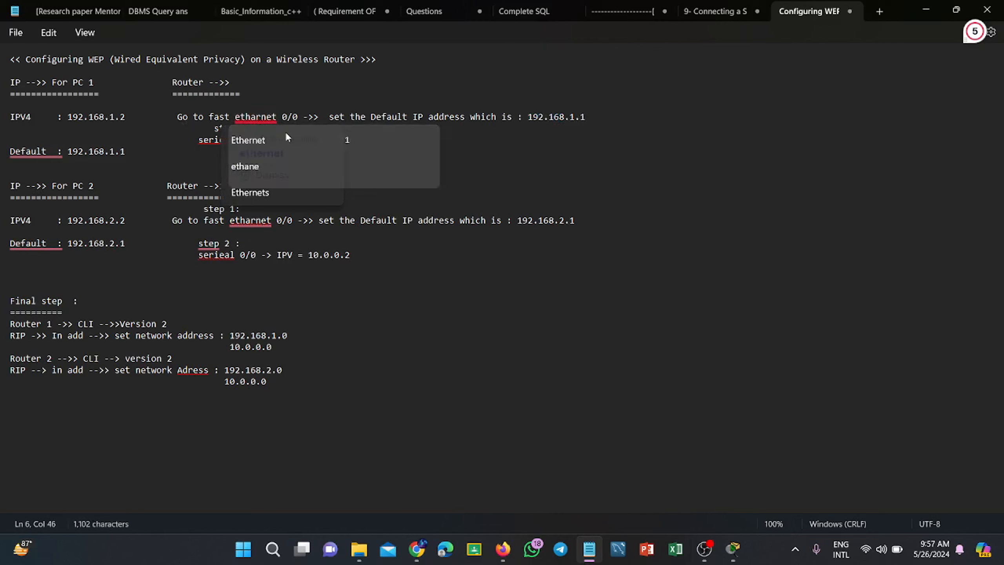
left_click(448, 136)
left_click(250, 130)
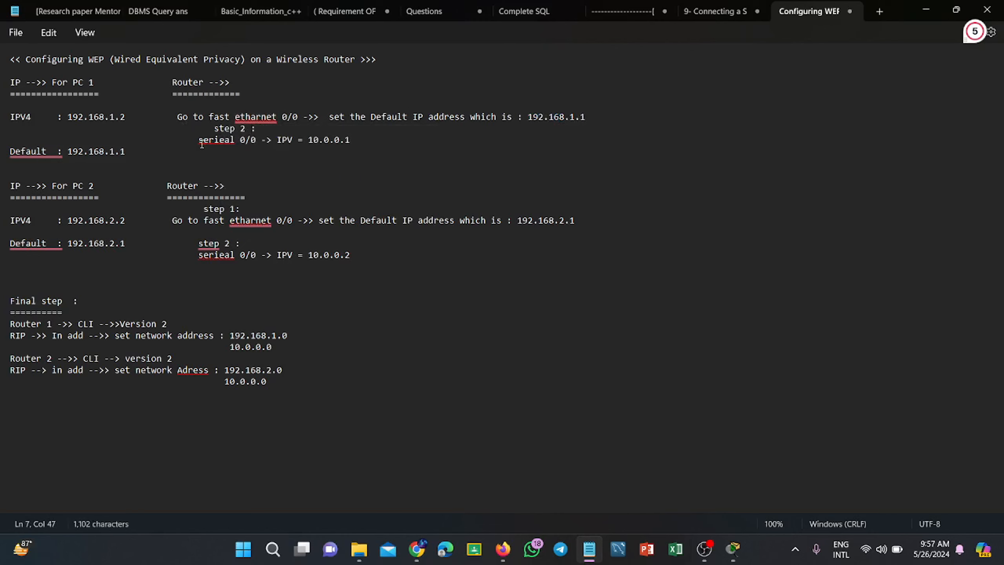
Correct "IPV" to "IPV4" in the serial 0/0 line of the PC 1 router notes and review its address
left_click_drag(199, 142, 261, 141)
mouse_move(246, 120)
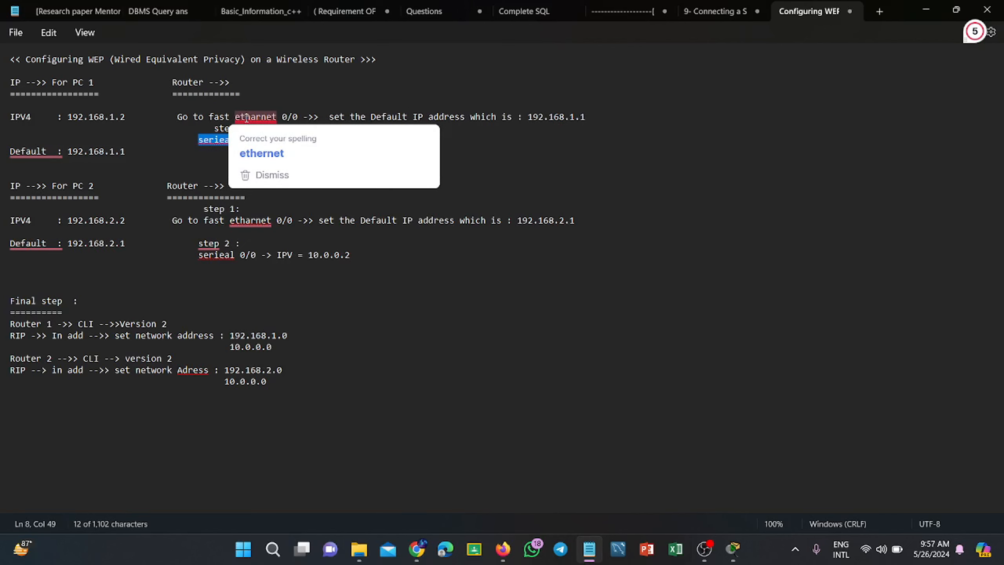
left_click_drag(199, 141, 261, 142)
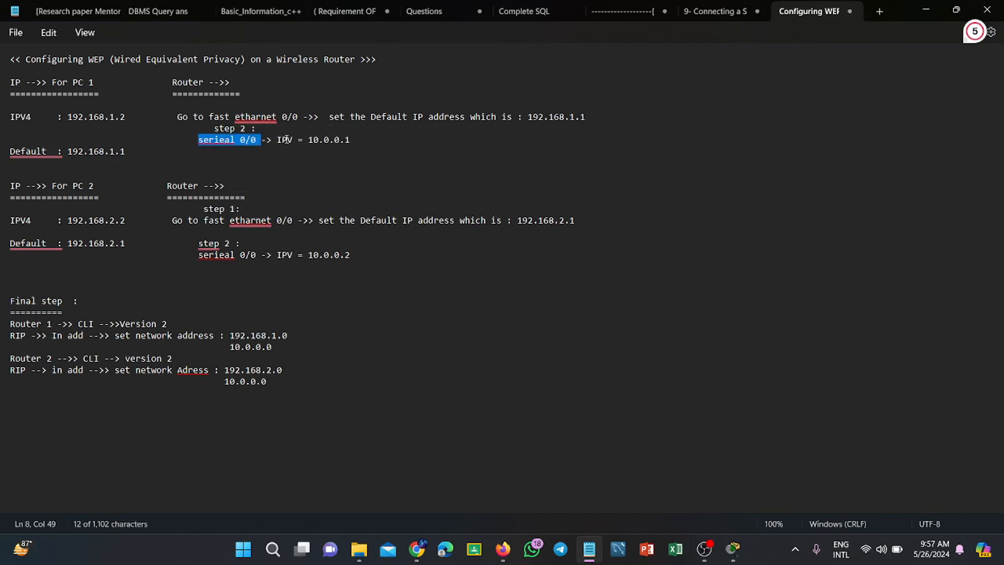
left_click(294, 140)
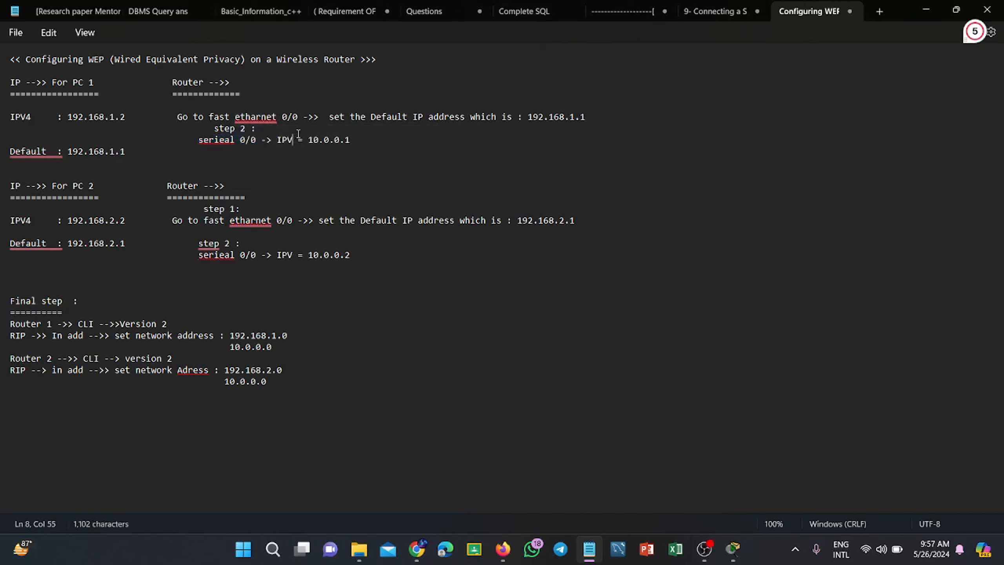
type("4")
left_click(355, 140)
left_click_drag(314, 137, 355, 137)
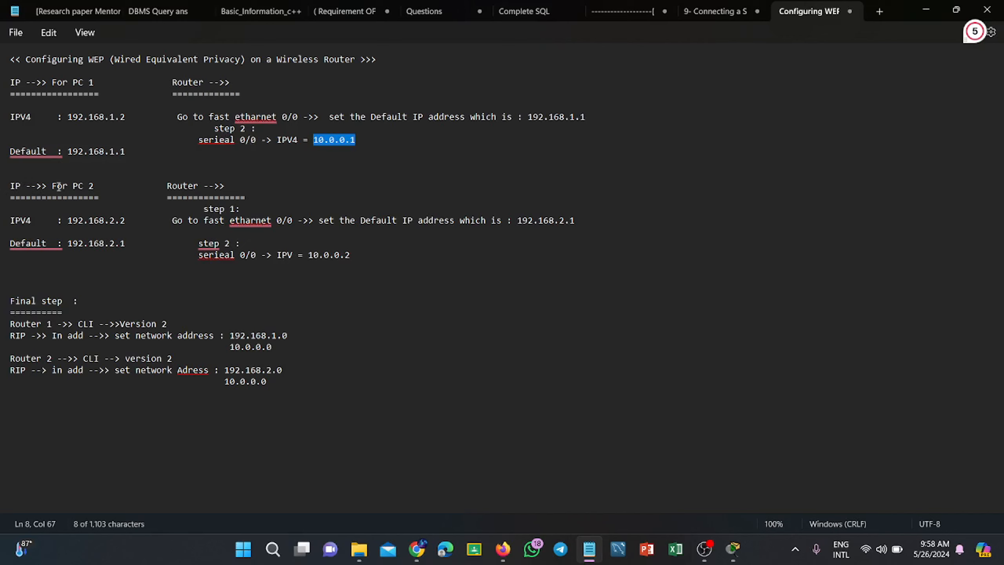
Review PC 2's IPv4 address in the notes and compare its last two octets with PC 1's address
left_click_drag(53, 186, 99, 185)
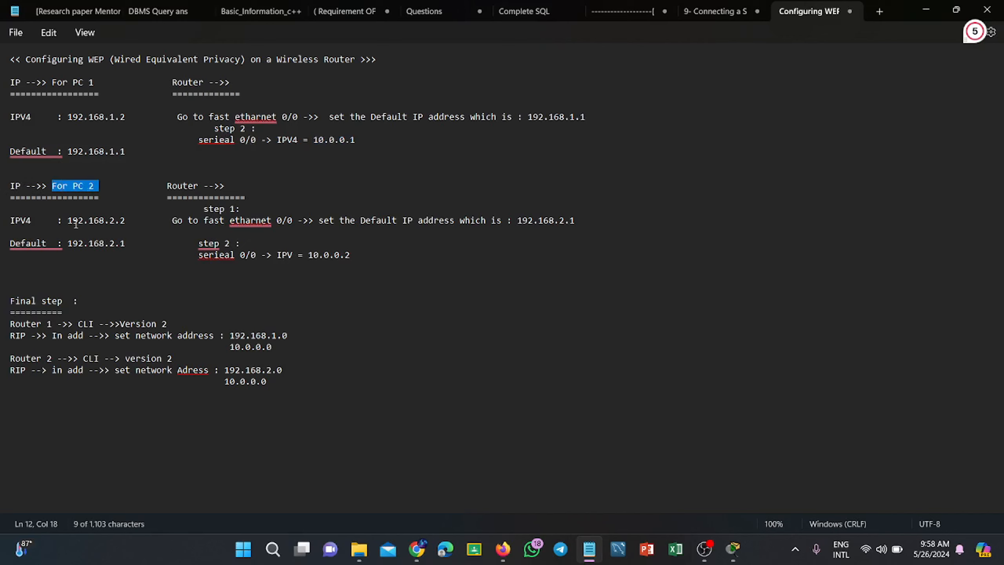
left_click_drag(67, 221, 130, 219)
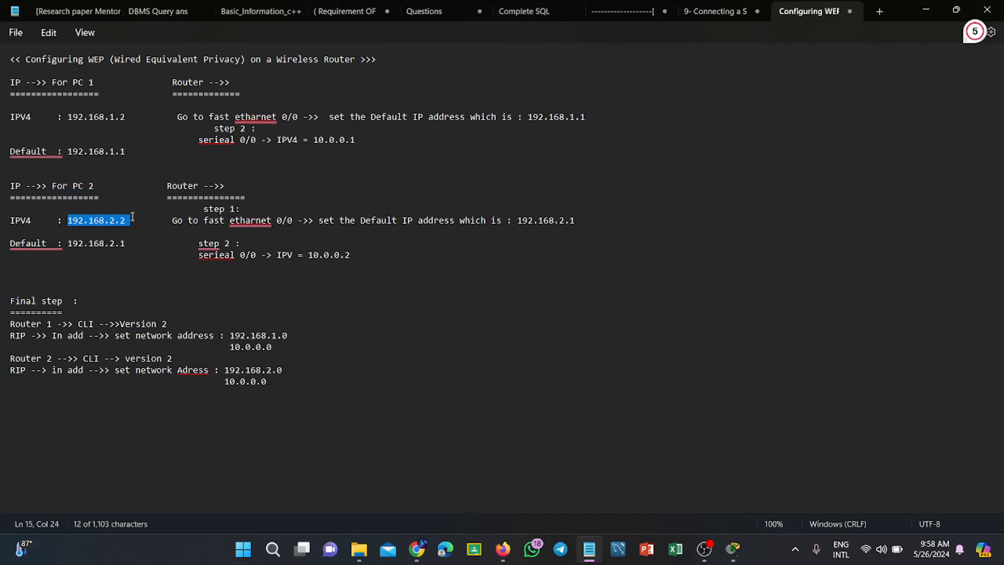
left_click(129, 221)
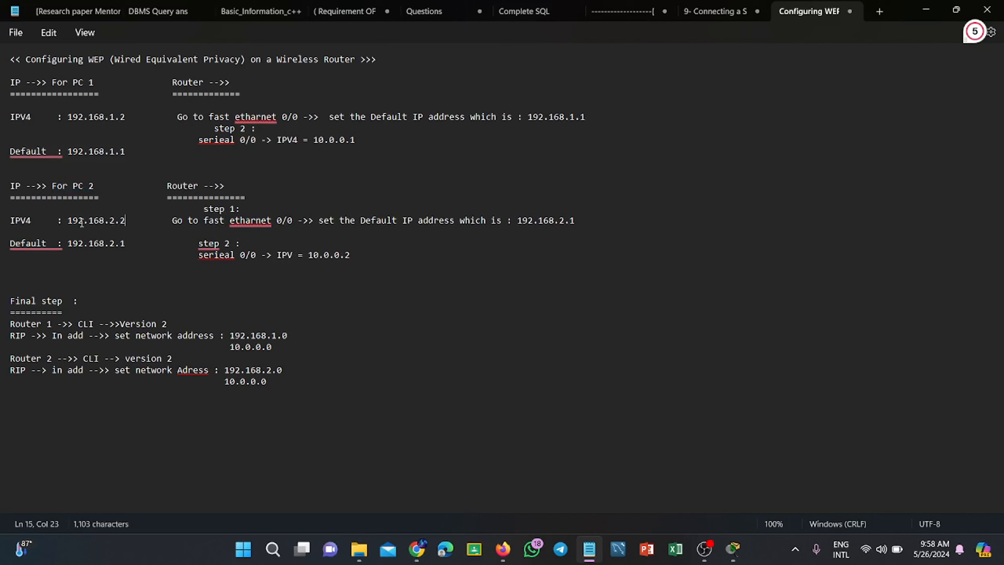
left_click(112, 221)
left_click_drag(112, 221, 117, 226)
left_click_drag(120, 118, 126, 119)
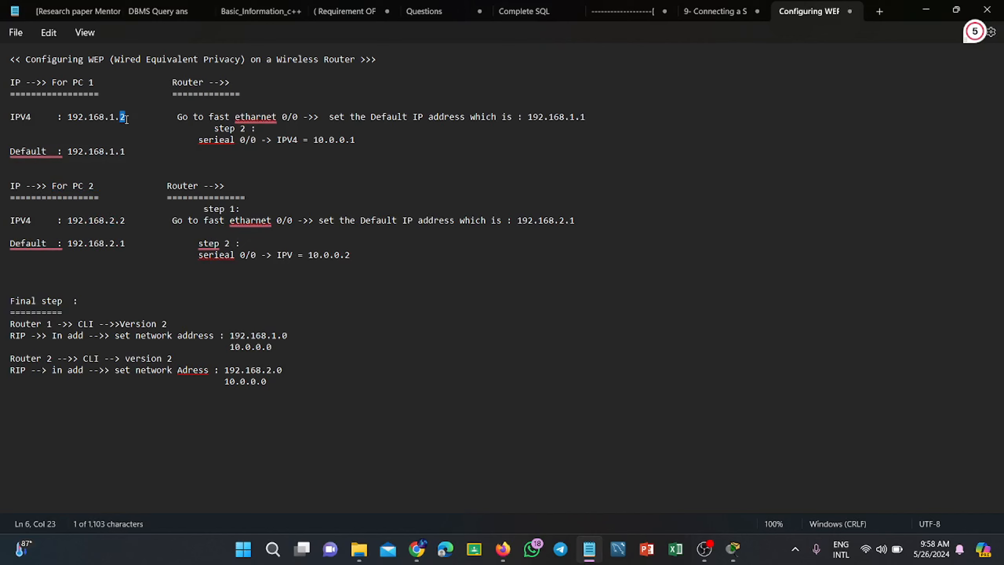
left_click(126, 220)
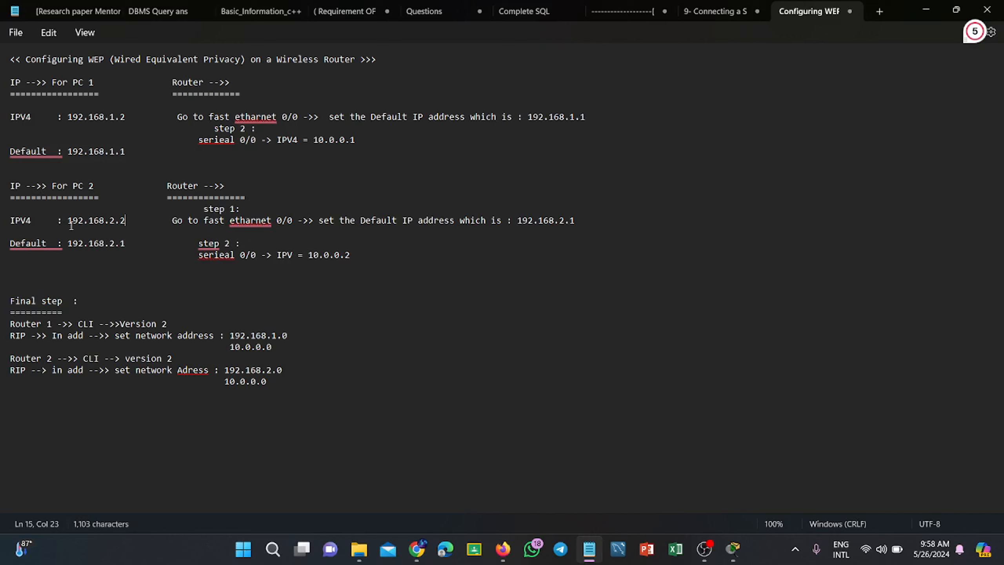
Compare PC 2's IPv4 address with its default gateway in the notes, checking the network and host parts
left_click_drag(67, 223, 126, 224)
left_click_drag(70, 243, 114, 245)
left_click(113, 244)
left_click_drag(120, 244, 128, 244)
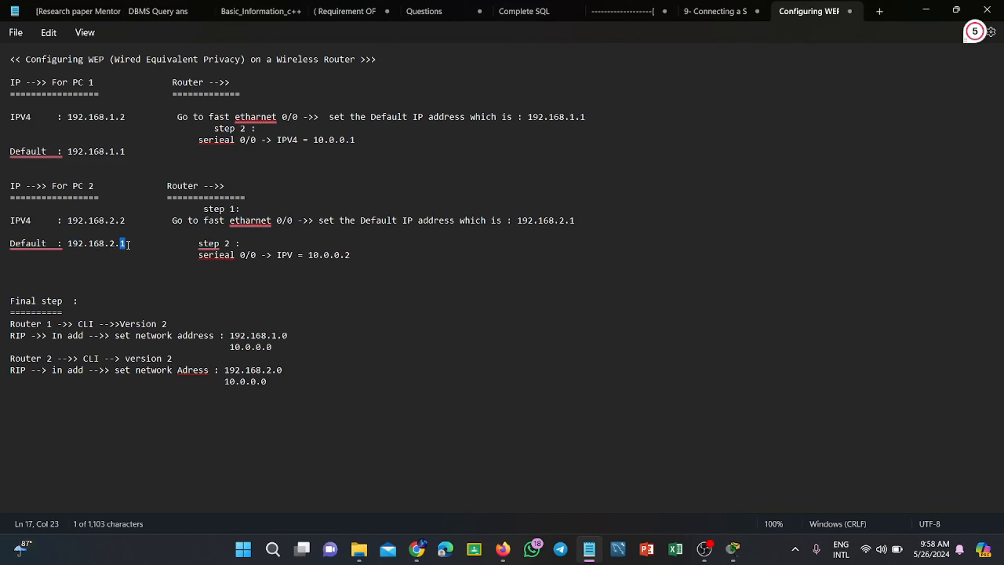
left_click(127, 244)
Read the second router's FastEthernet 0/0 instruction and match its address to PC 2's default gateway
left_click_drag(168, 185, 278, 237)
left_click(278, 238)
left_click_drag(360, 222, 410, 228)
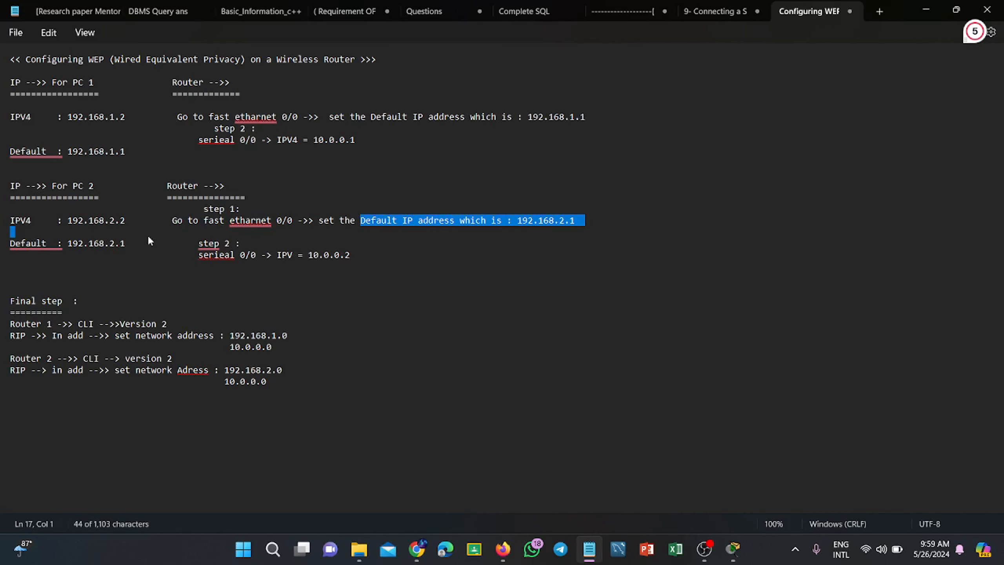
left_click_drag(67, 243, 130, 244)
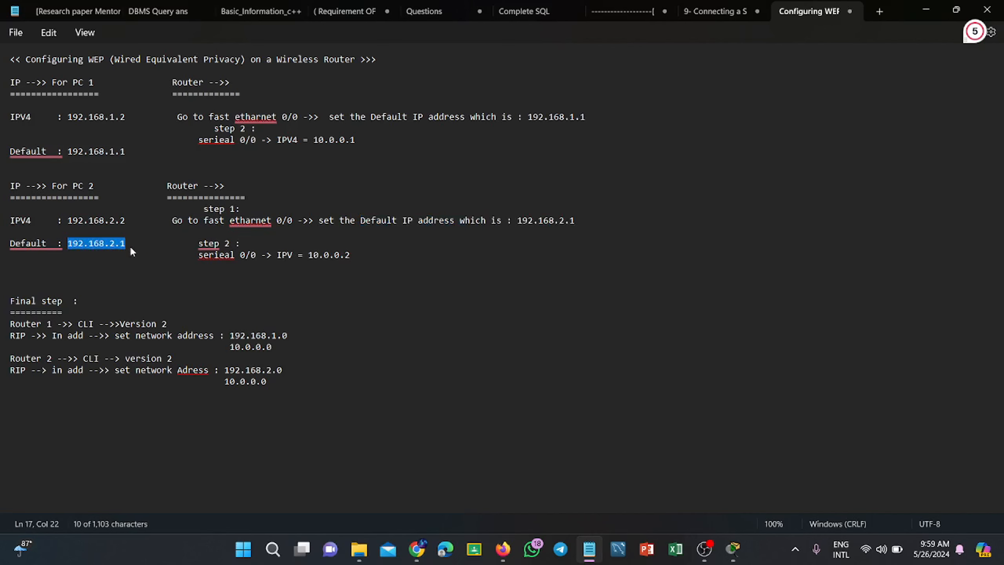
left_click_drag(517, 221, 580, 222)
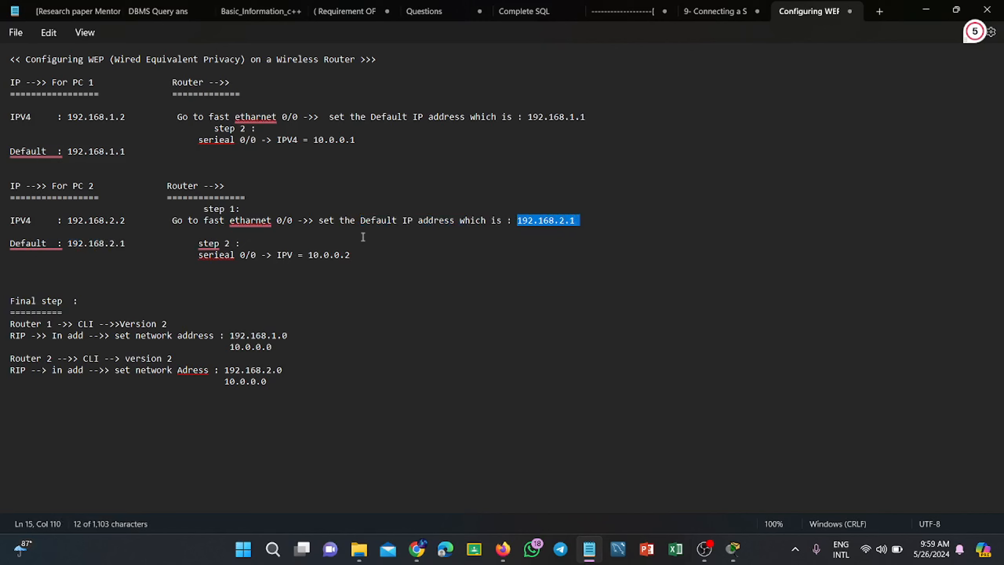
Correct "IPV" to "IPV4" in the serial 0/0 line of the PC 2 router notes
left_click_drag(200, 256, 304, 259)
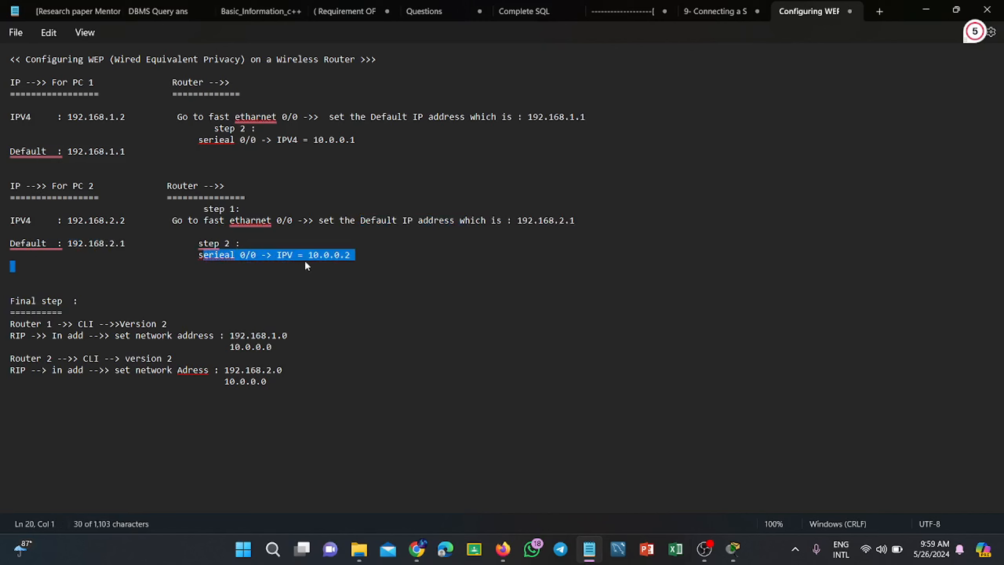
left_click(301, 257)
key("Left")
key("Left")
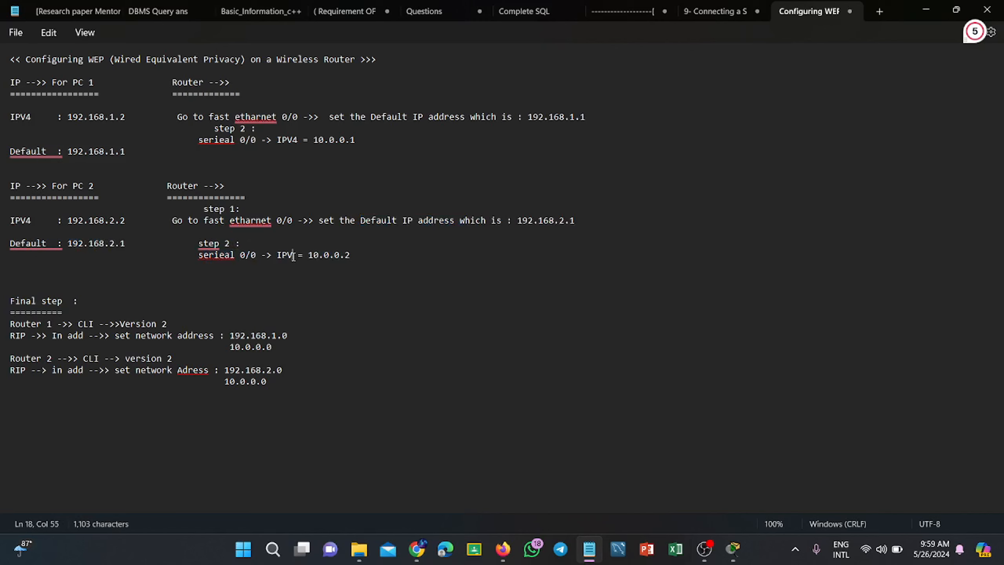
type("4")
Compare the final octets of the two routers' serial addresses and look over the whole PC and router addressing section
left_click(352, 142)
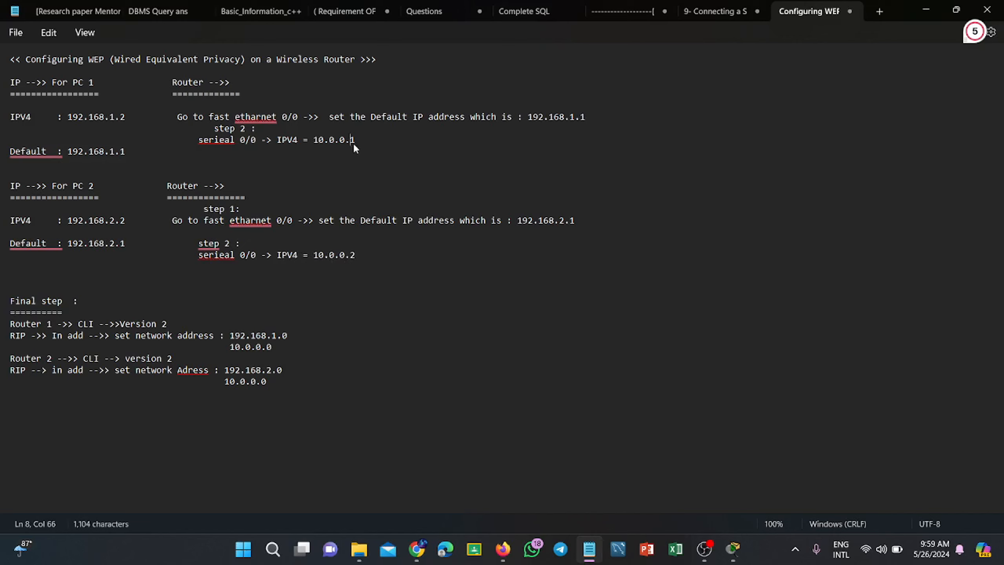
left_click(352, 255)
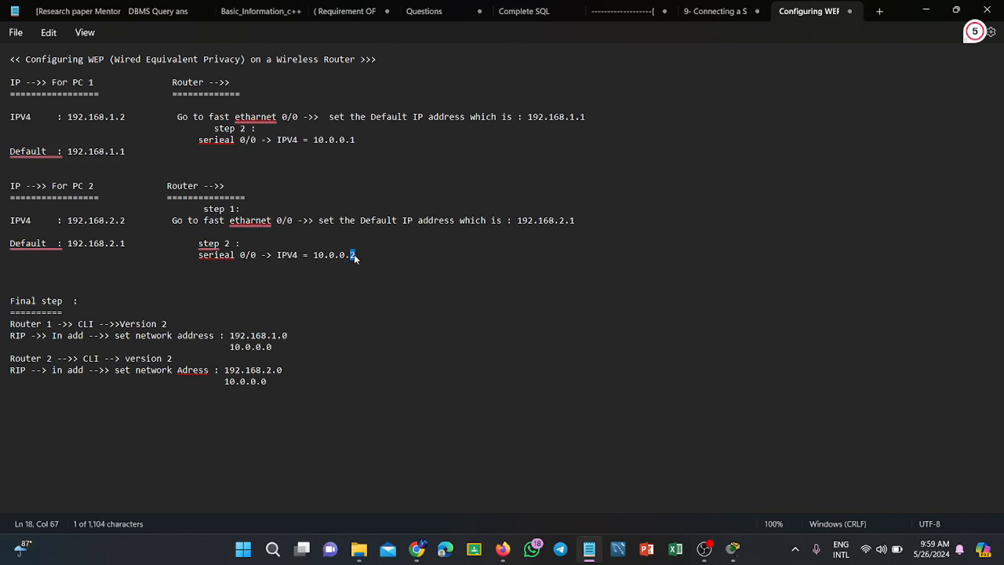
left_click(18, 88)
left_click_drag(18, 91, 375, 261)
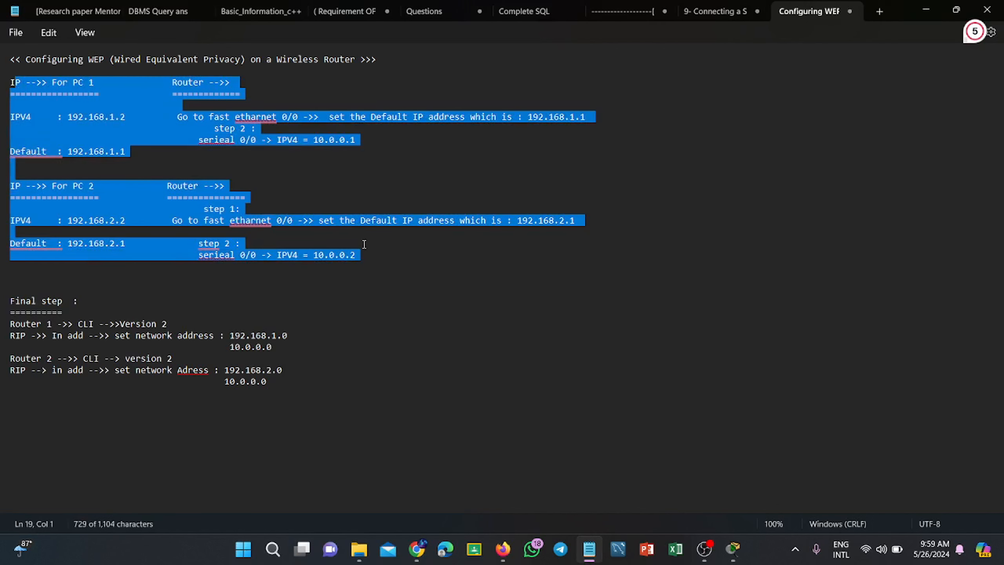
left_click(351, 277)
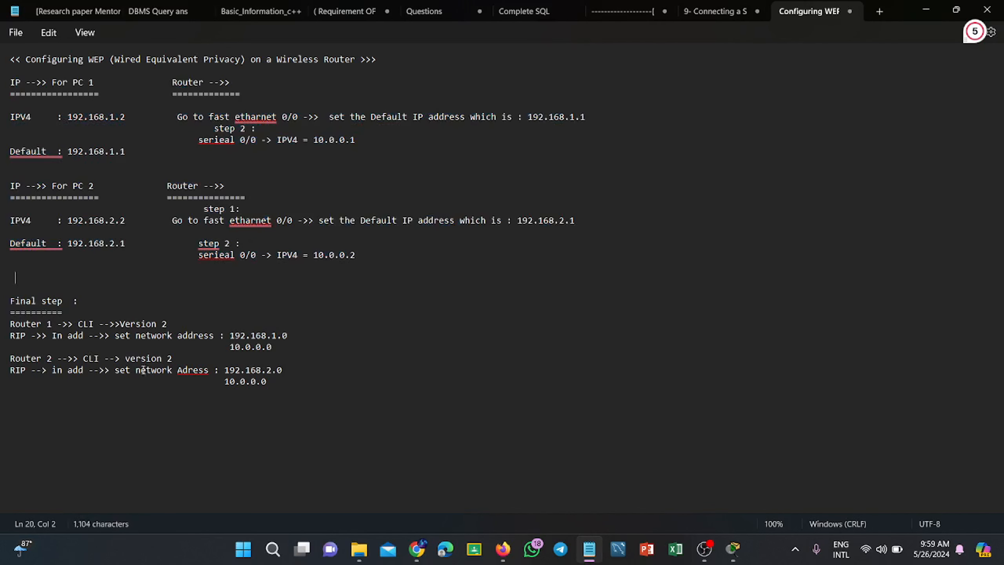
Switch to Packet Tracer and look over the PC4 and PC5 sides of the topology
left_click(925, 9)
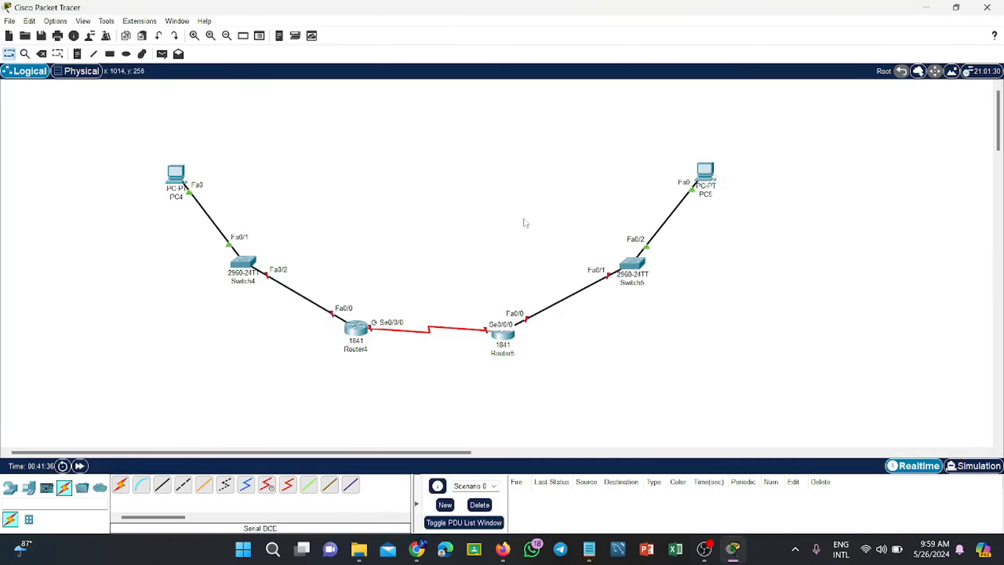
left_click(176, 178)
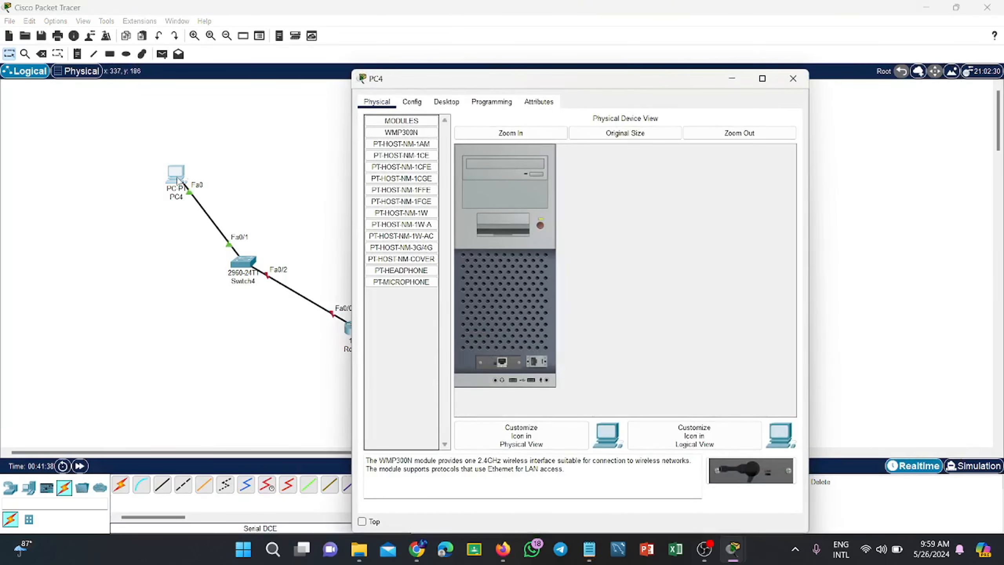
left_click(788, 80)
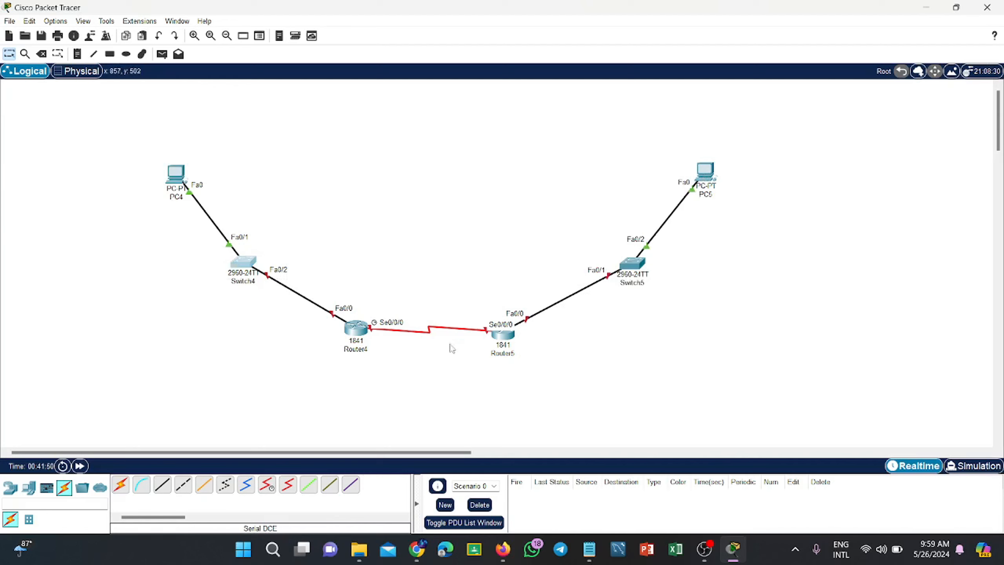
left_click_drag(536, 347, 742, 133)
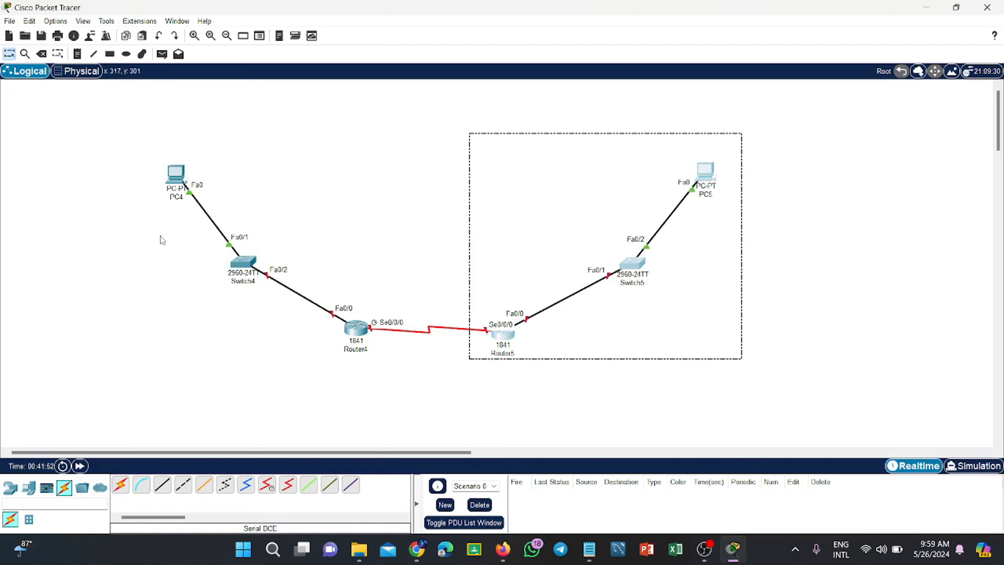
left_click_drag(129, 147, 727, 134)
left_click(390, 241)
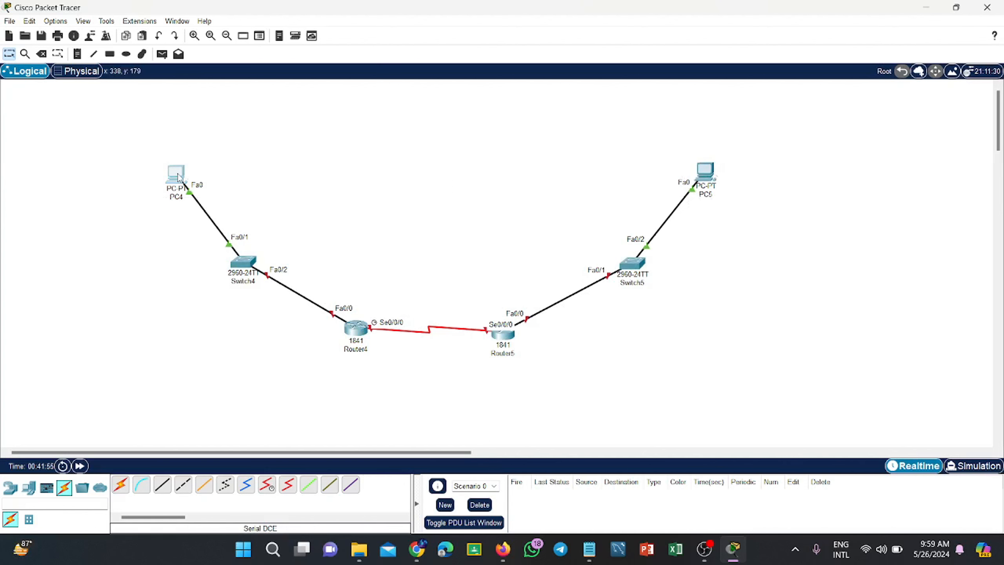
Set PC4's static IPv4 address to 192.168.1.2 with subnet mask 255.255.255.0 in its IP configuration
left_click(178, 175)
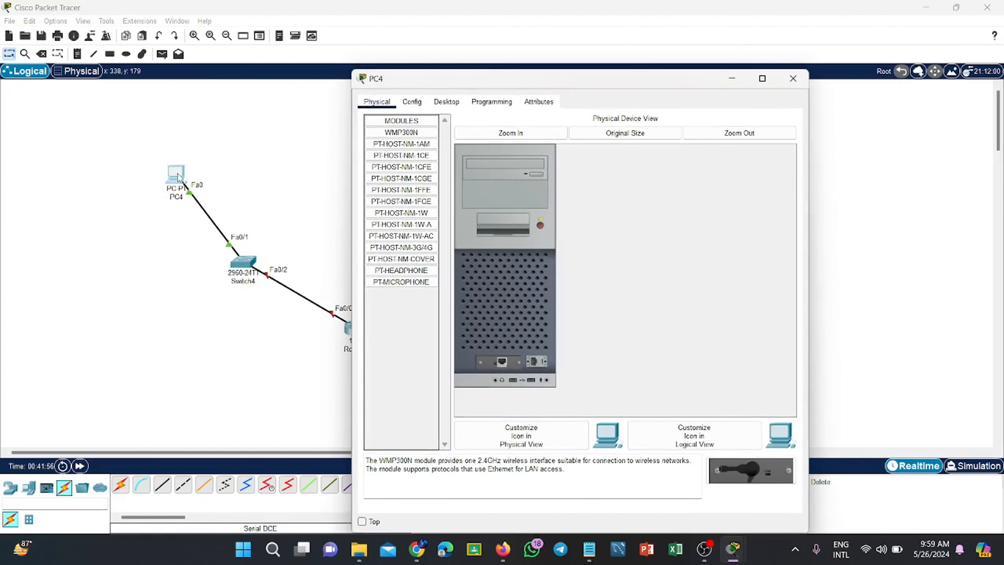
left_click(447, 102)
left_click(392, 146)
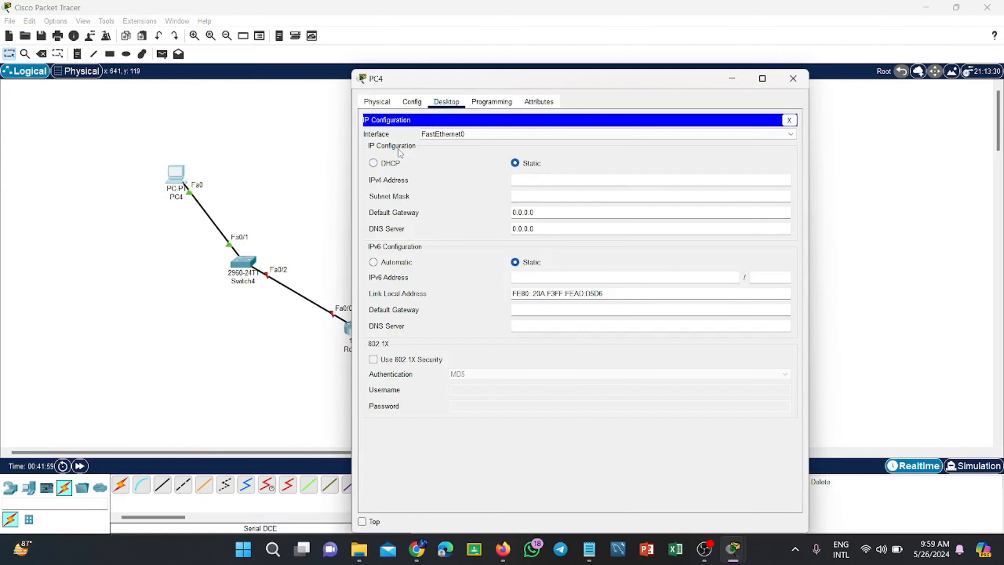
left_click(573, 182)
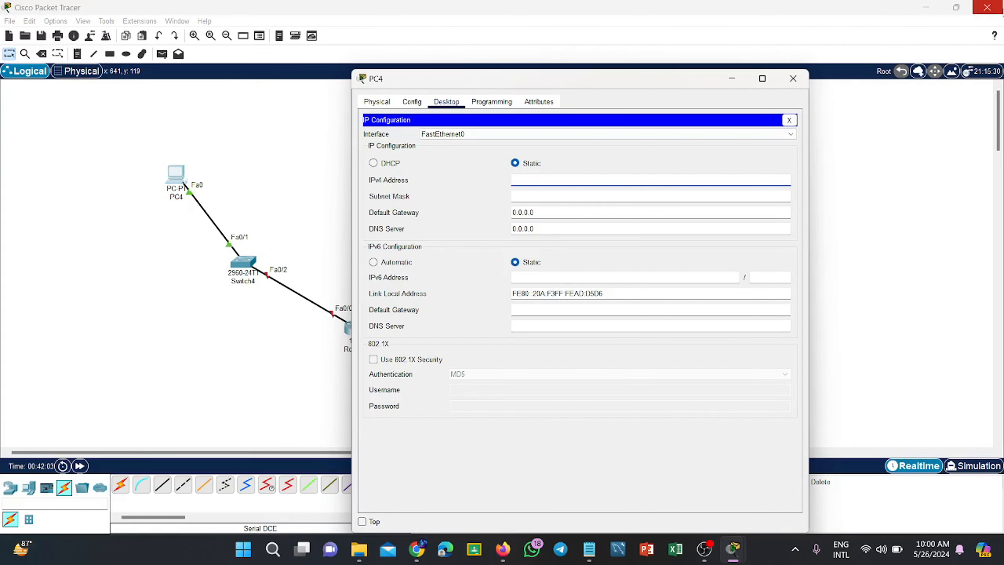
type("192.168.1.2")
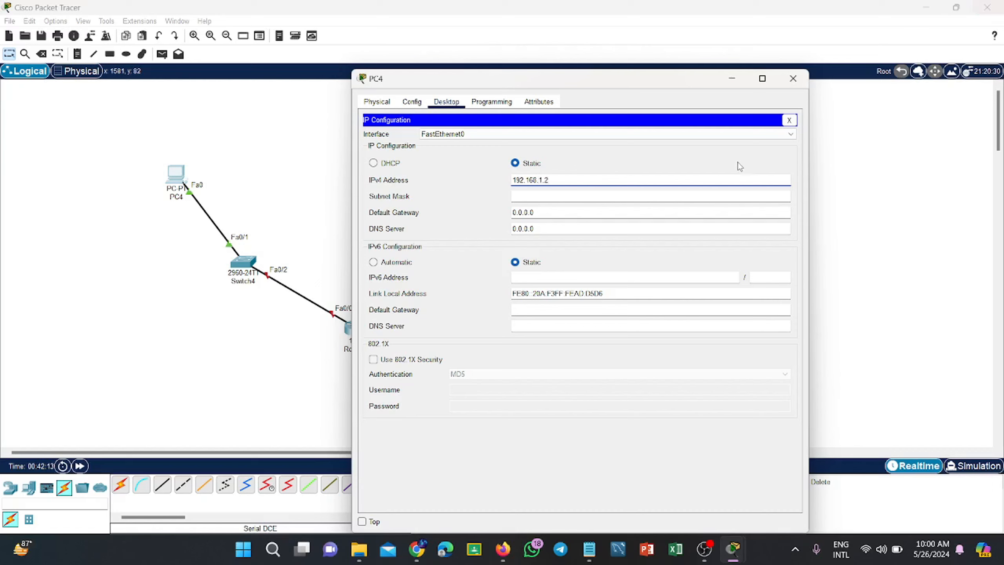
left_click(696, 196)
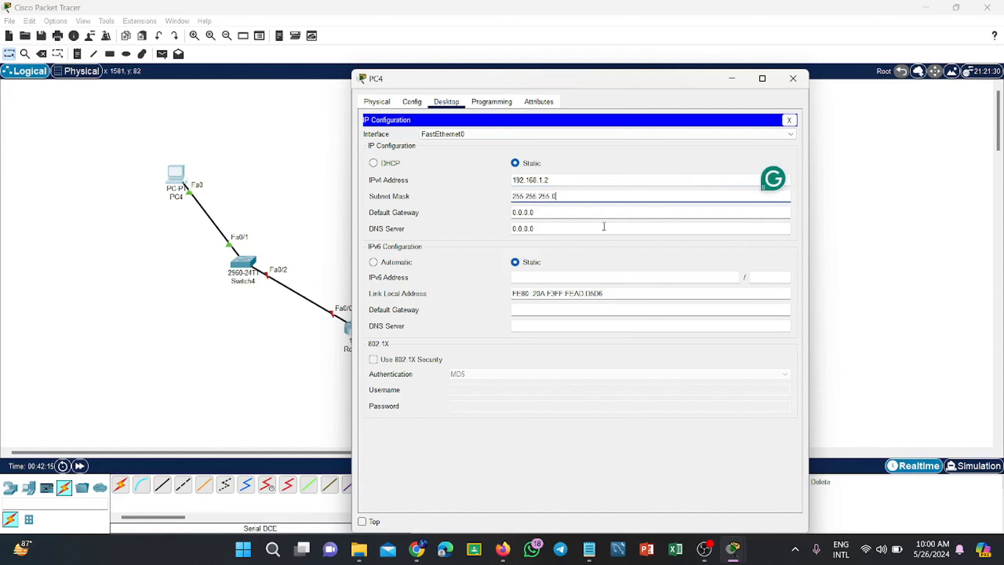
Set PC4's default gateway to 192.168.1.1 and close its configuration window
left_click(600, 214)
key("BackSpace")
key("BackSpace")
key("BackSpace")
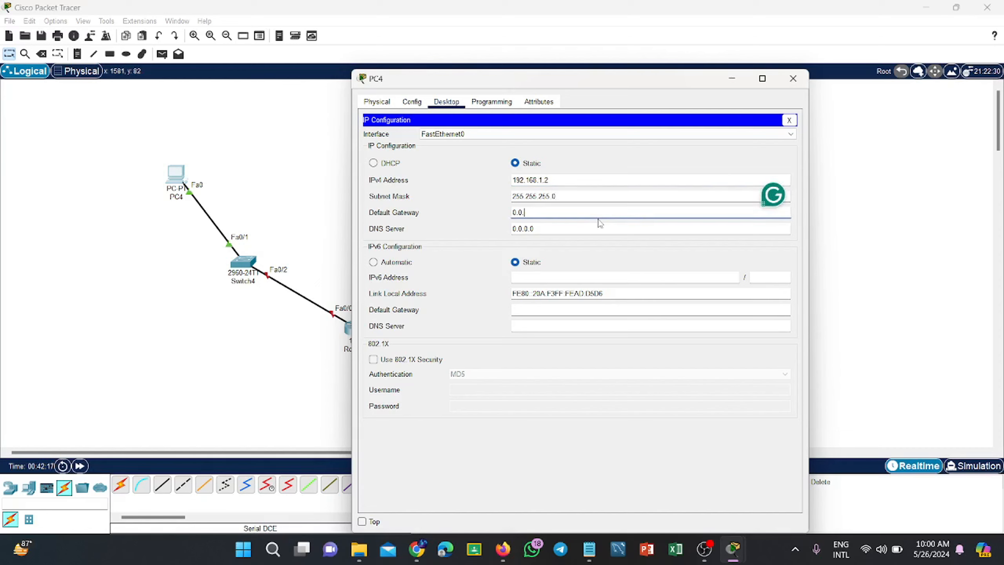
key("BackSpace")
key("BackSpace")
key("BackSpace")
type("192.")
key("BackSpace")
key("BackSpace")
key("BackSpace")
key("BackSpace")
key("BackSpace")
type("192.168.1.1")
left_click(793, 79)
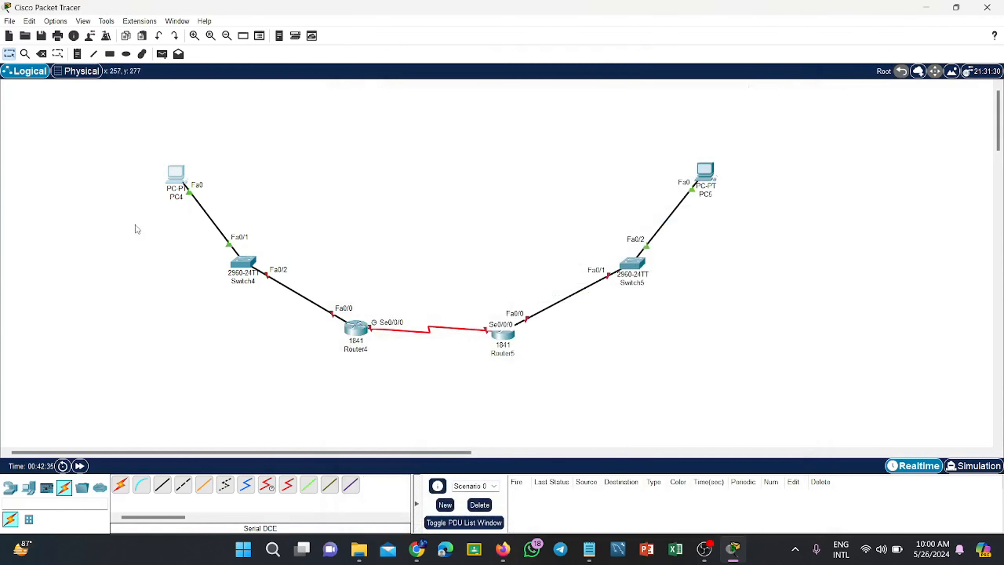
Configure Router4's FastEthernet0/0 interface with IPv4 address 192.168.1.1 and subnet mask 255.255.255.0, and turn the port on
left_click(367, 332)
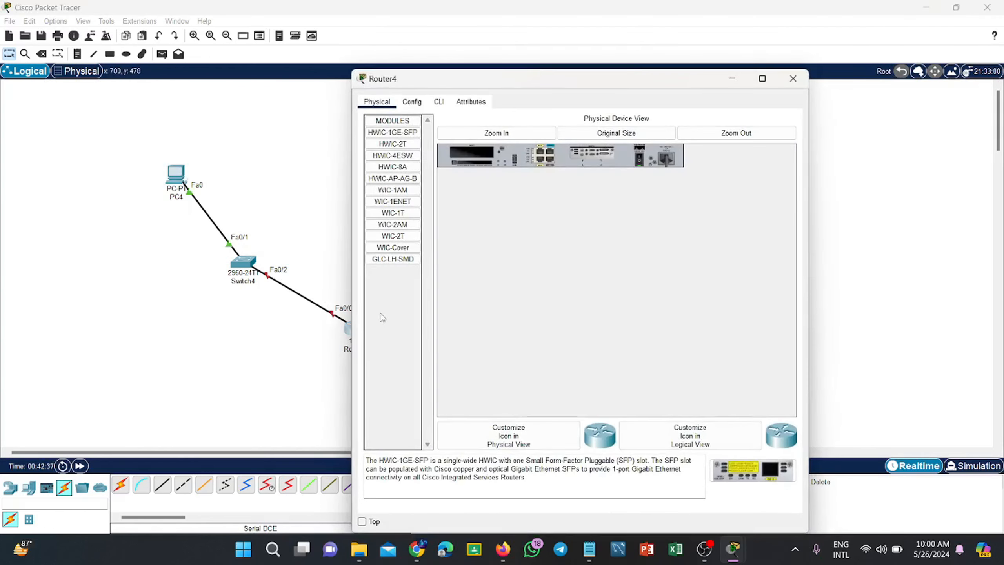
left_click(418, 103)
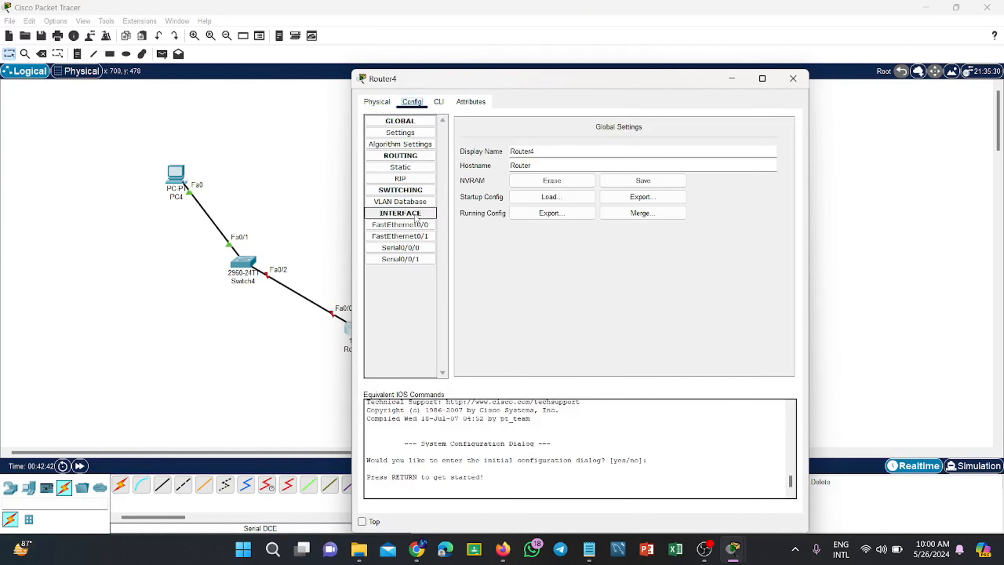
left_click(377, 103)
left_click(407, 105)
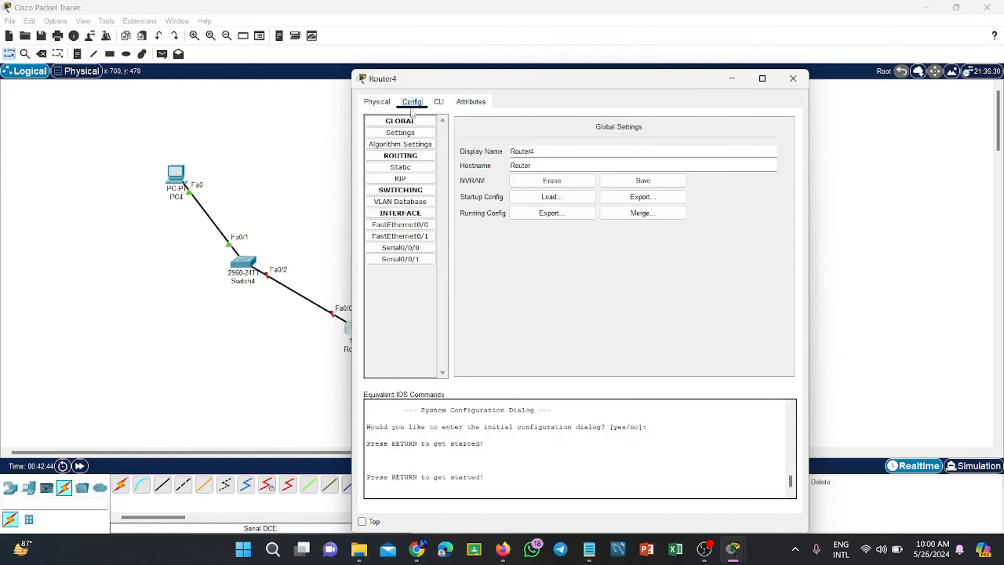
left_click(417, 229)
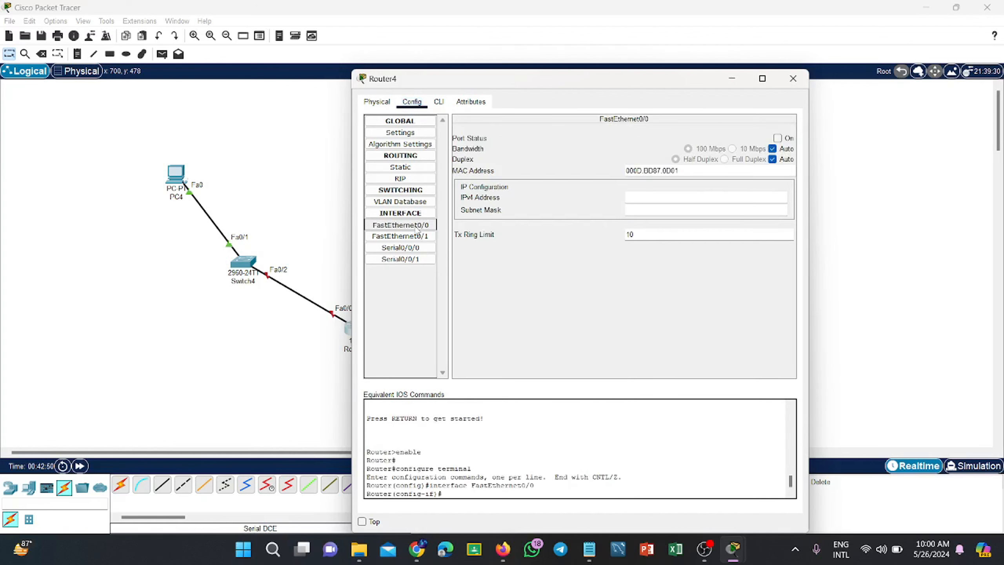
left_click(635, 200)
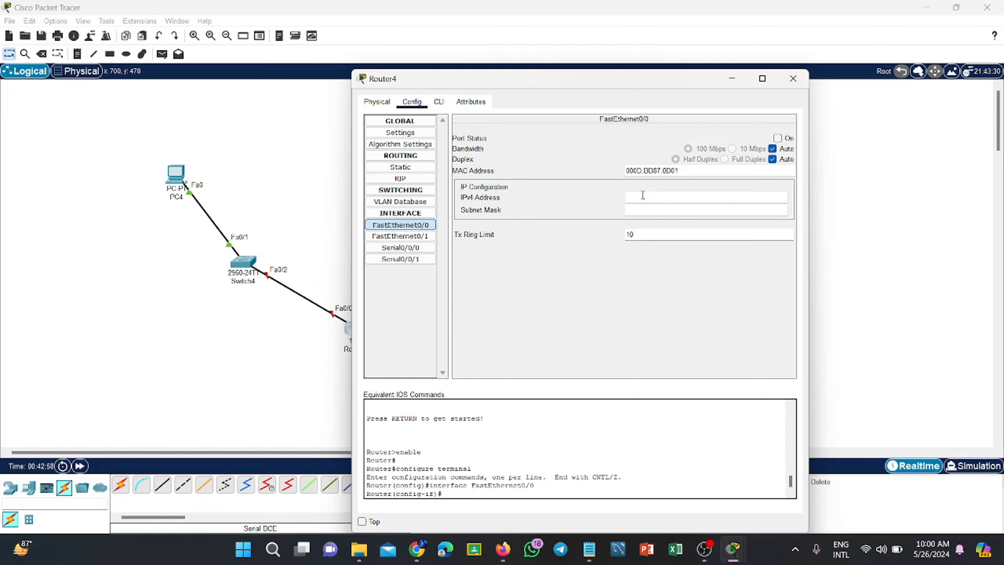
type("1")
type("98")
key("BackSpace")
type("2.168.1.12")
key("BackSpace")
left_click(673, 210)
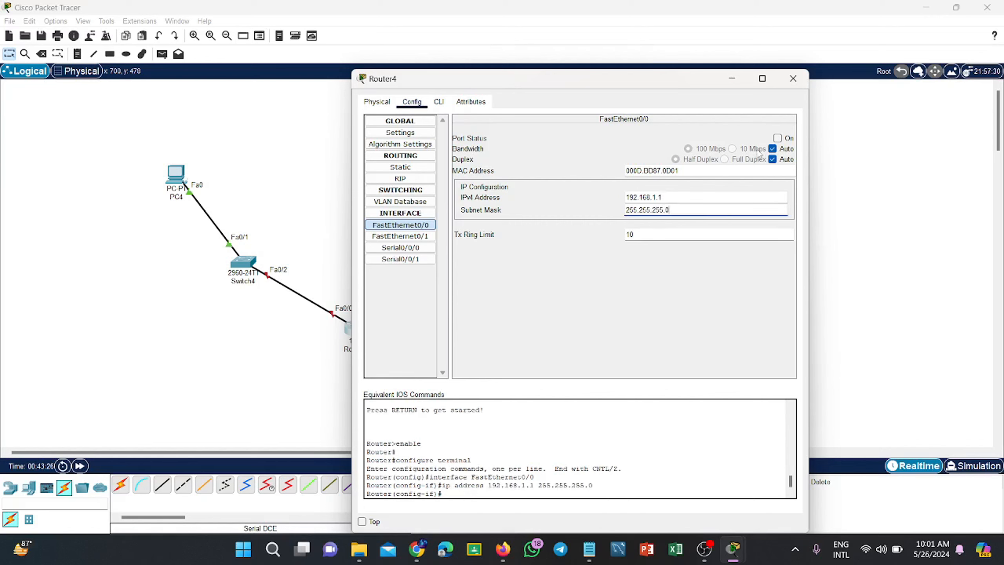
left_click(777, 138)
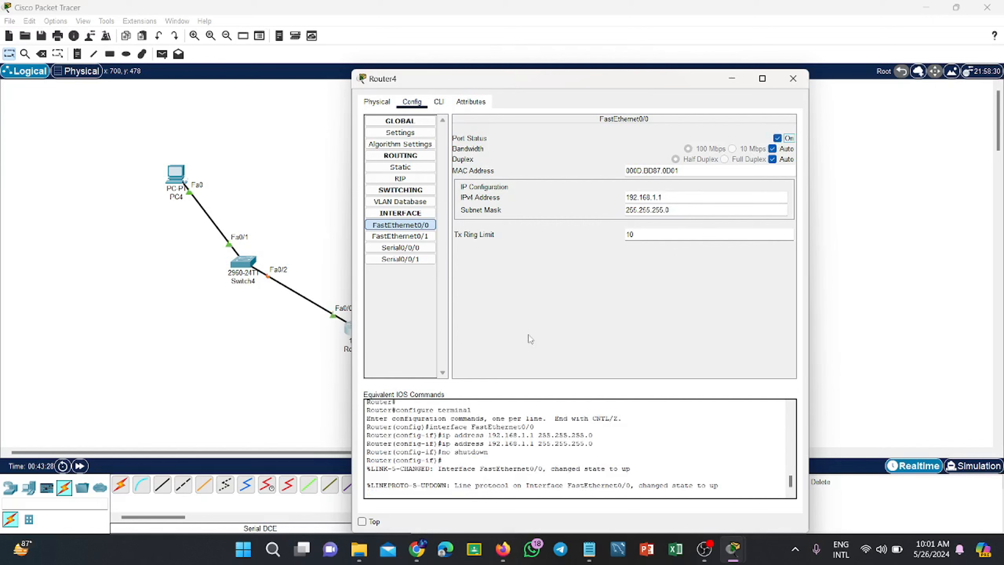
Configure Router4's Serial0/0/0 interface with IPv4 address 10.0.0.1 and subnet mask 255.0.0.0, turn the port on and close the router window
left_click(421, 252)
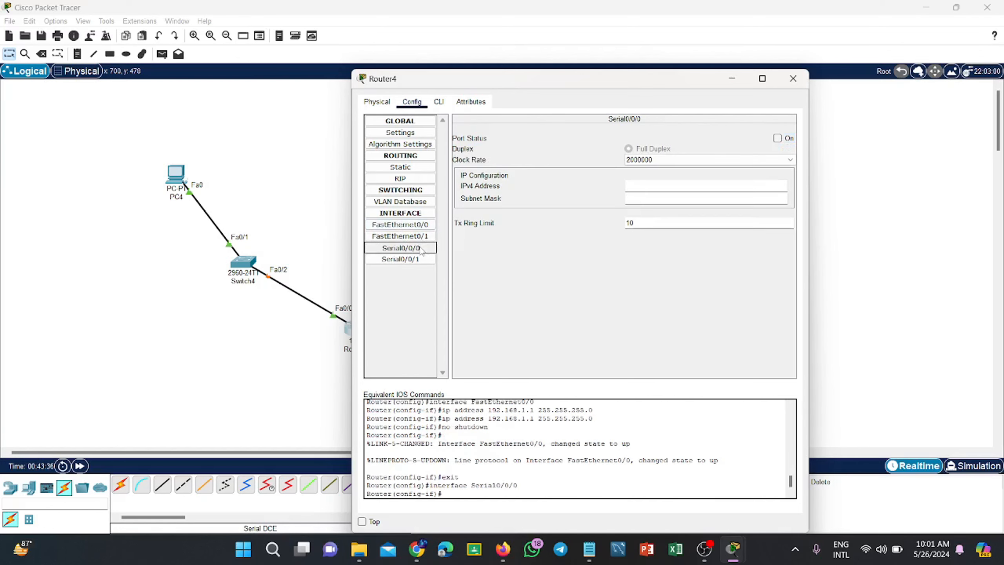
left_click(662, 186)
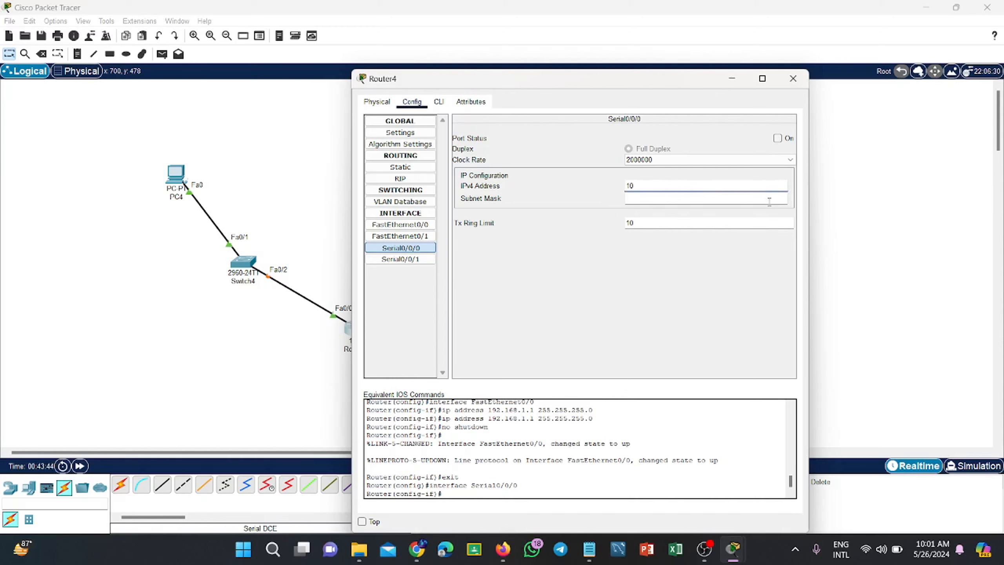
type("10.0.0")
key("BackSpace")
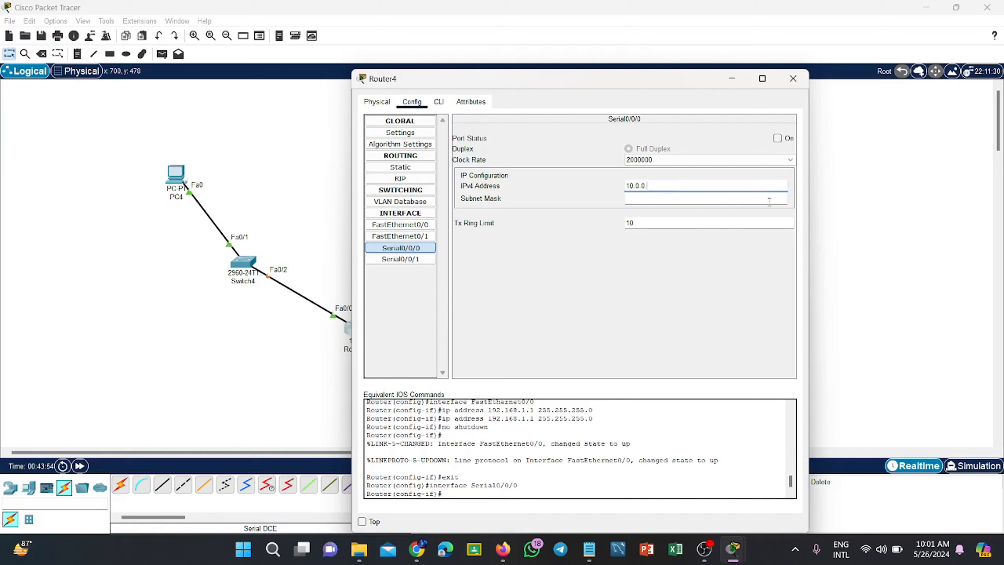
type("1")
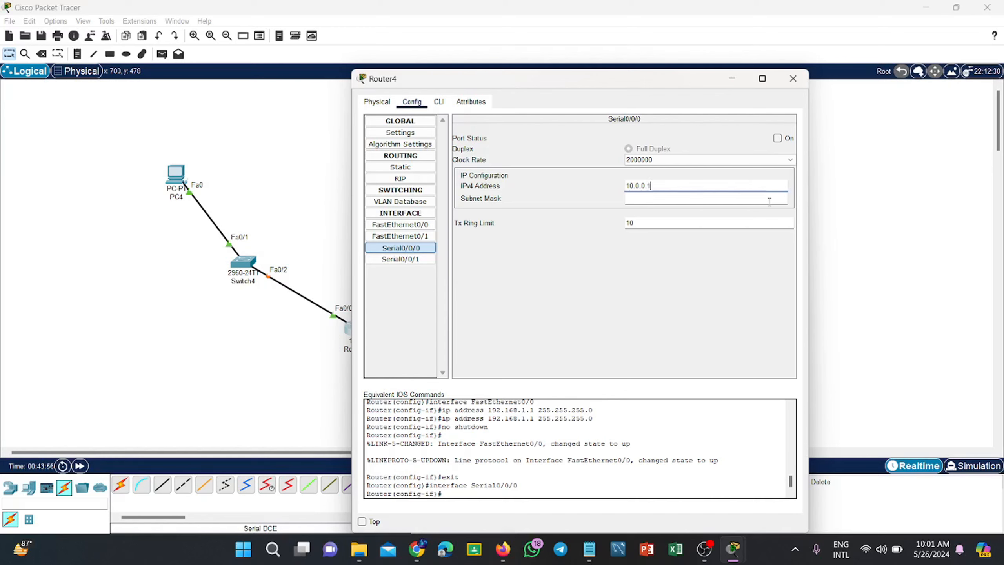
left_click(752, 198)
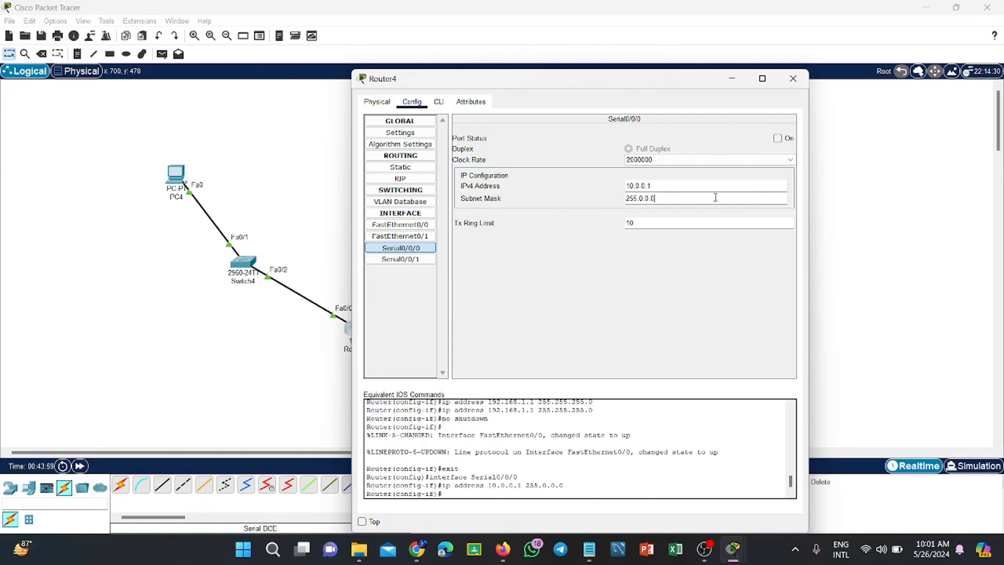
left_click(776, 138)
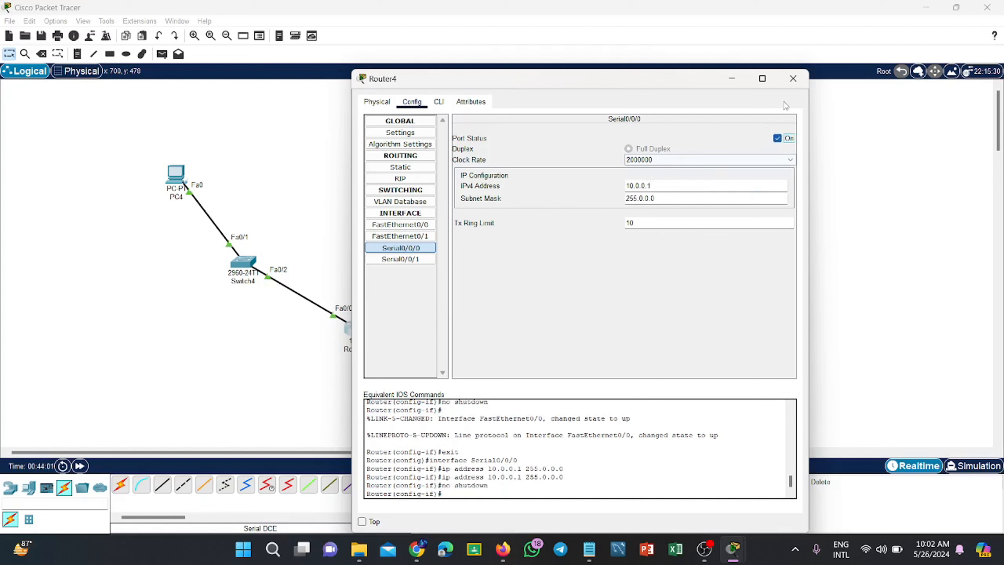
left_click(793, 78)
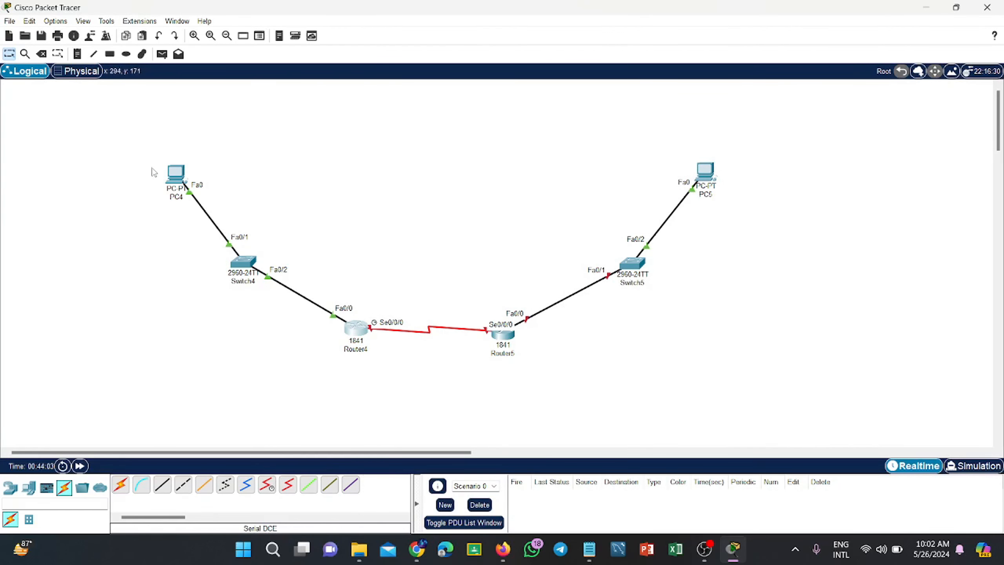
Set PC5's static IPv4 address to 192.168.2.2 with subnet mask 255.255.255.0 in its IP configuration
left_click_drag(121, 144, 383, 372)
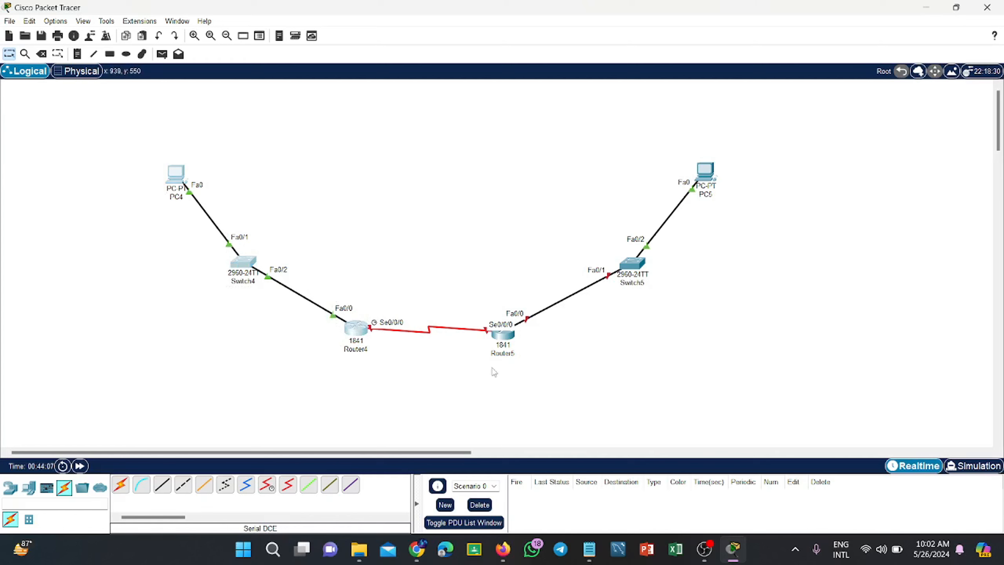
left_click_drag(490, 368, 739, 140)
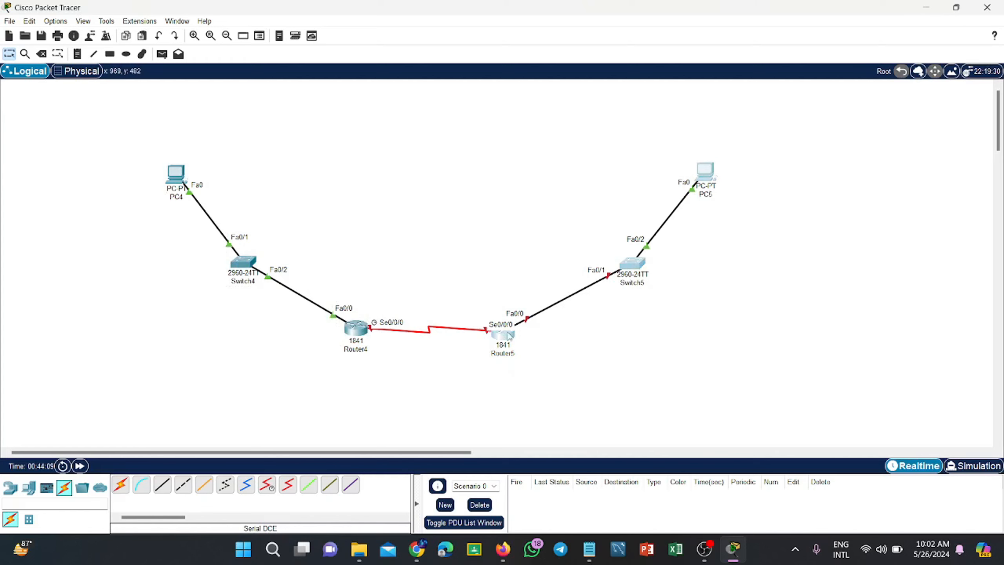
left_click(714, 179)
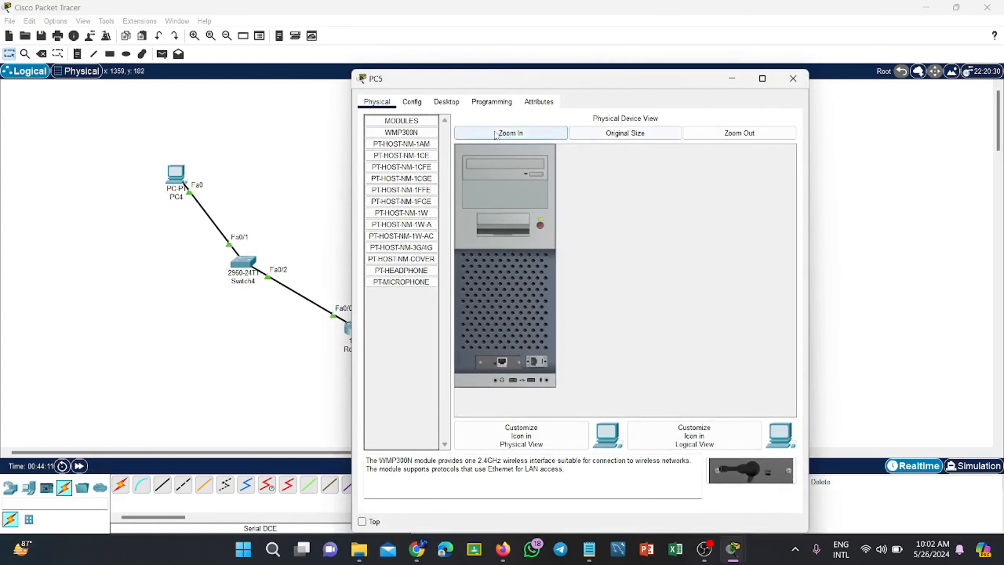
left_click(447, 101)
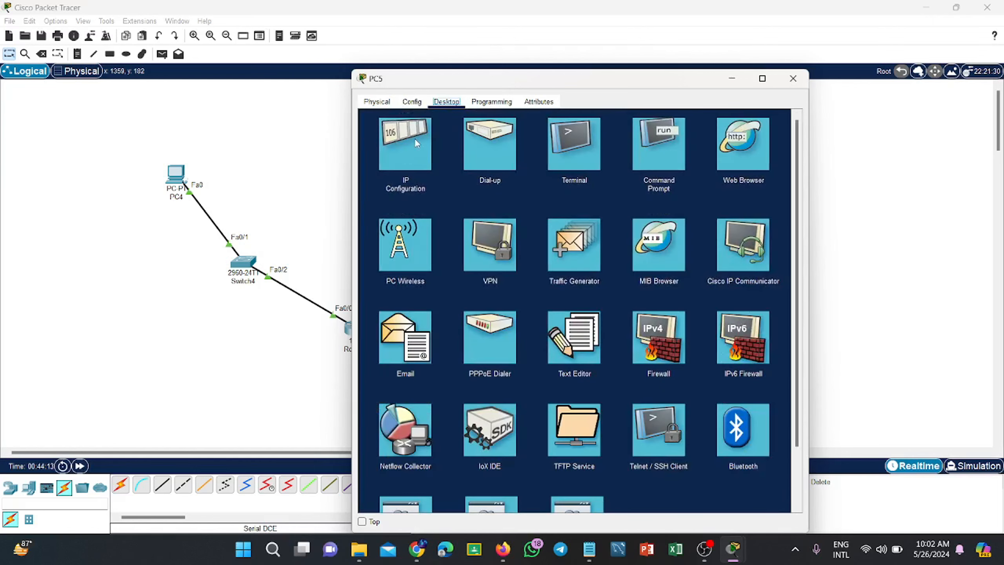
left_click(418, 143)
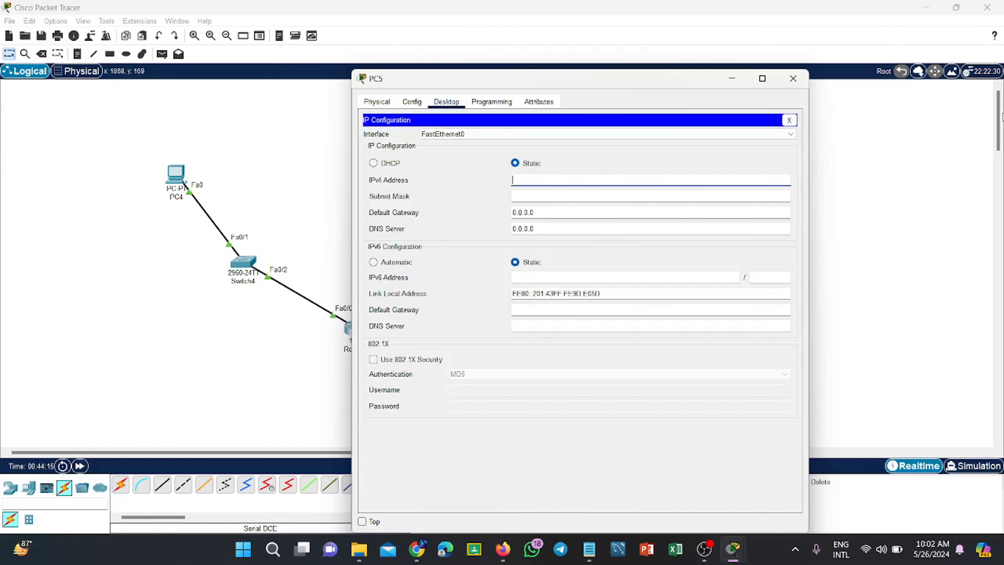
type("192.168.2.2")
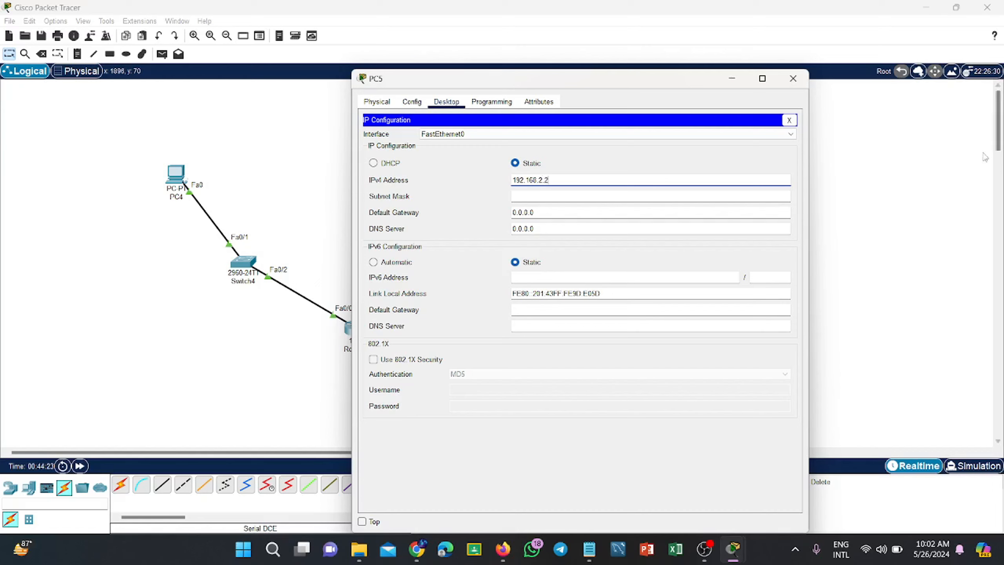
left_click(666, 195)
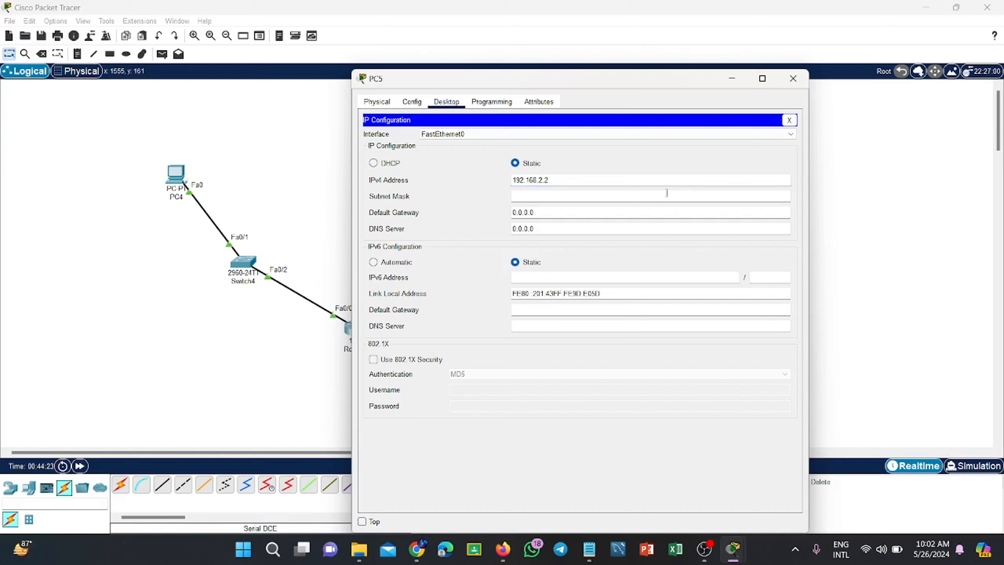
Set PC5's default gateway to 192.168.2.1
left_click(604, 213)
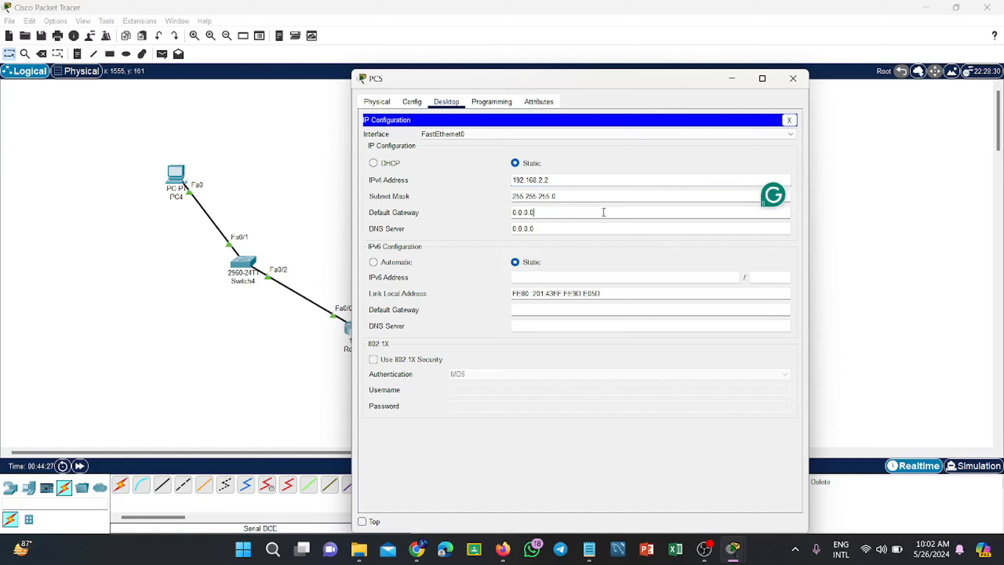
double_click(541, 180)
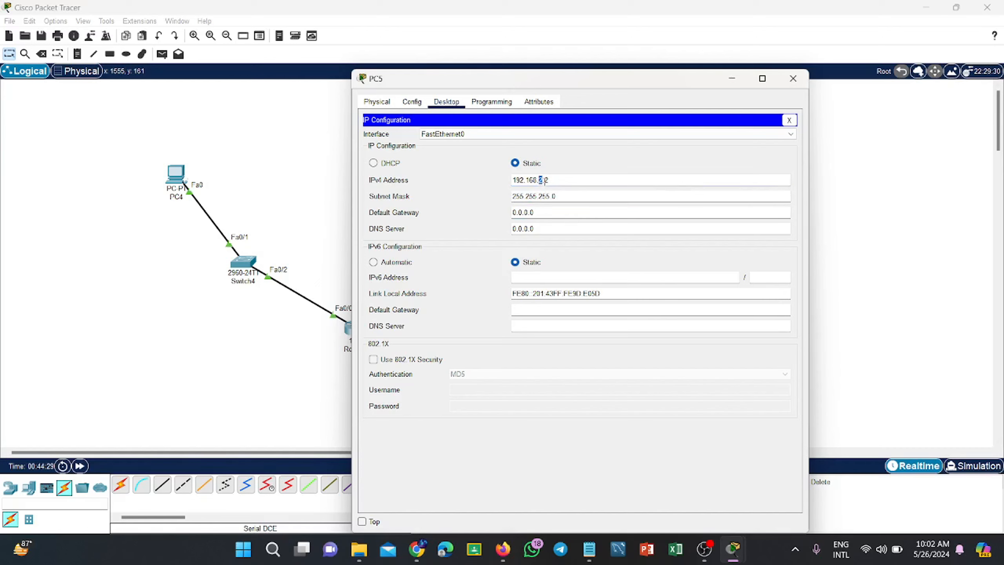
left_click(558, 210)
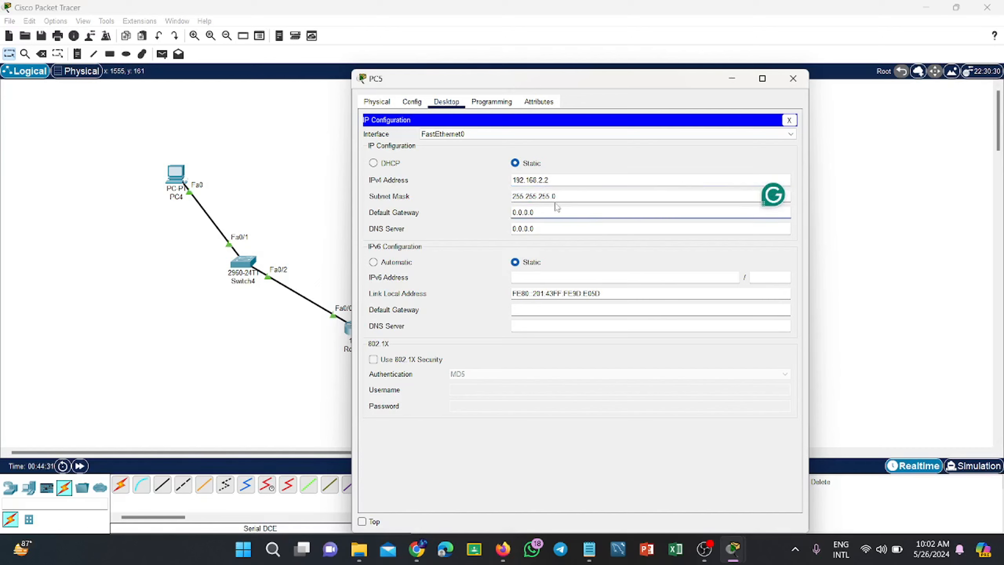
key("BackSpace")
key("BackSpace")
type("192.168.2.1")
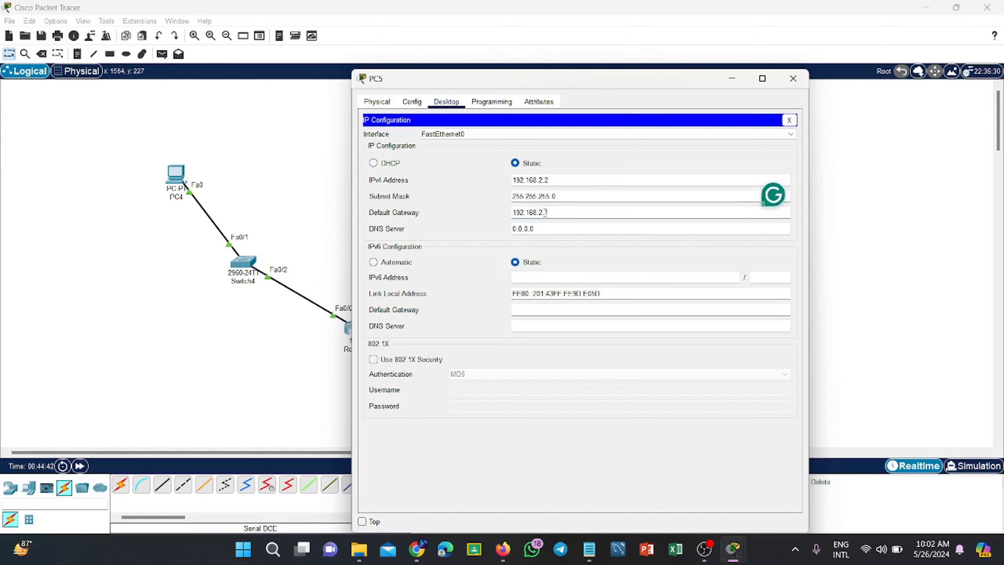
Compare the network part of PC5's IPv4 address with its default gateway, and close the PC's window
double_click(541, 180)
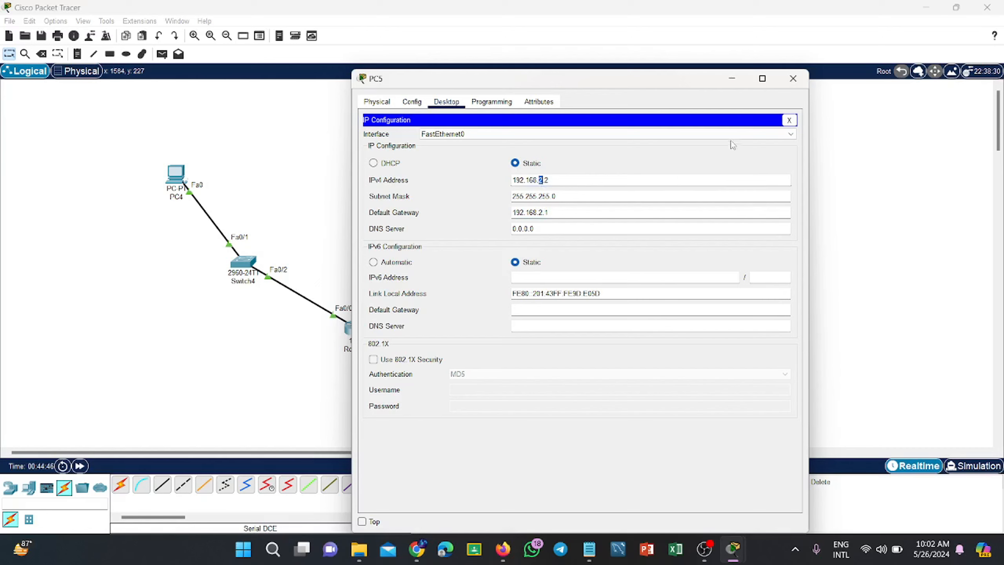
double_click(547, 178)
left_click_drag(512, 180, 543, 180)
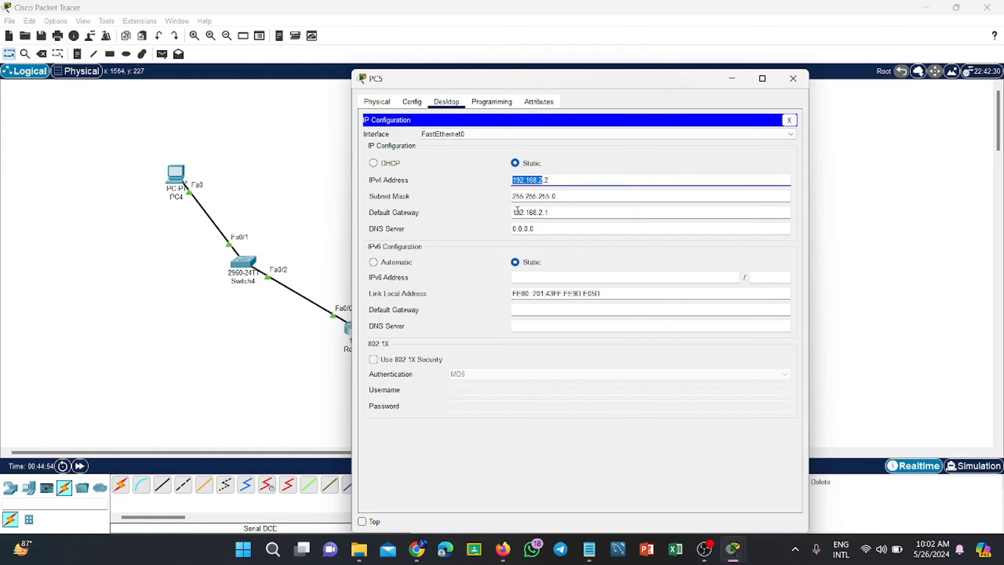
left_click_drag(515, 212, 549, 212)
left_click(793, 79)
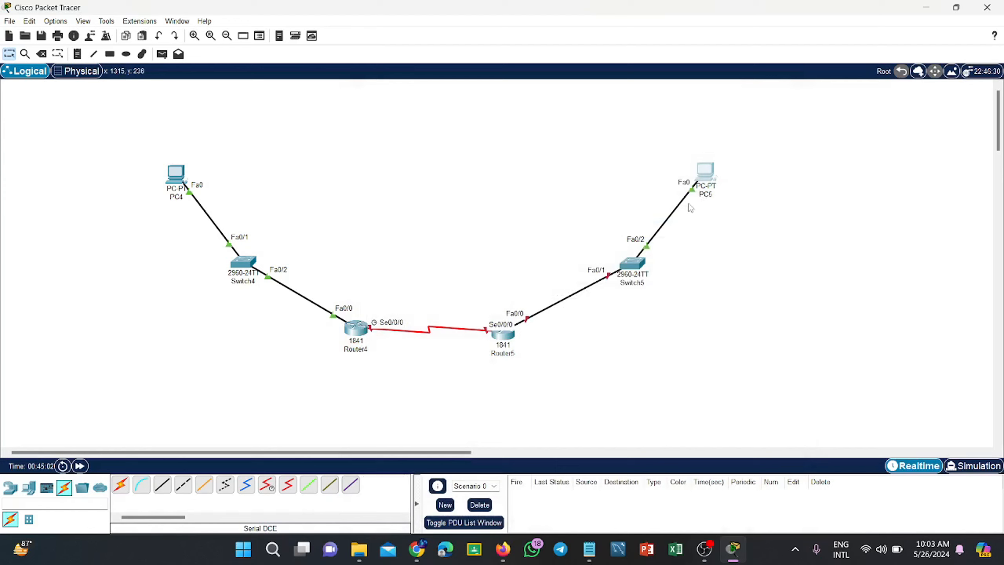
mouse_move(511, 340)
left_click_drag(180, 186, 407, 356)
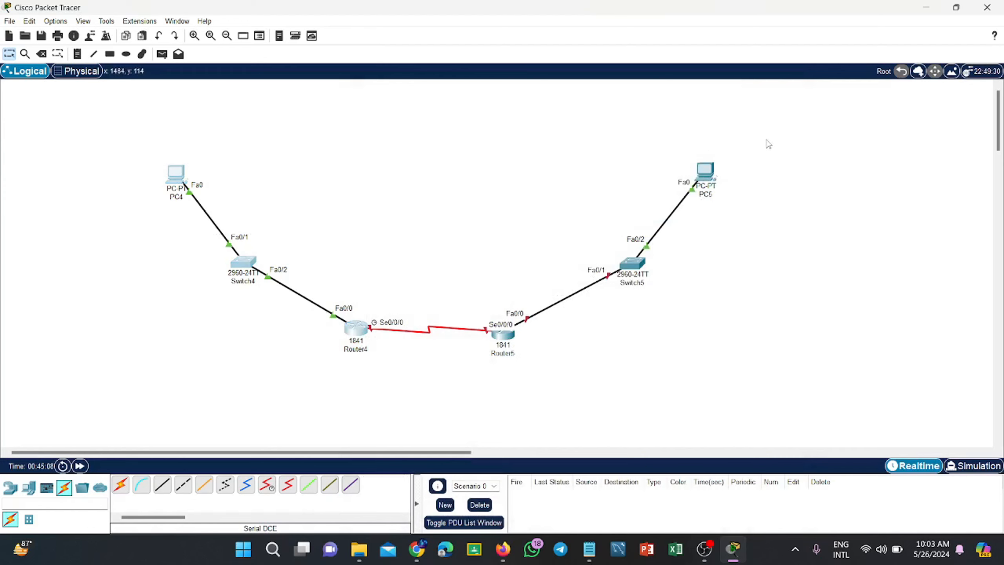
left_click_drag(766, 140, 464, 349)
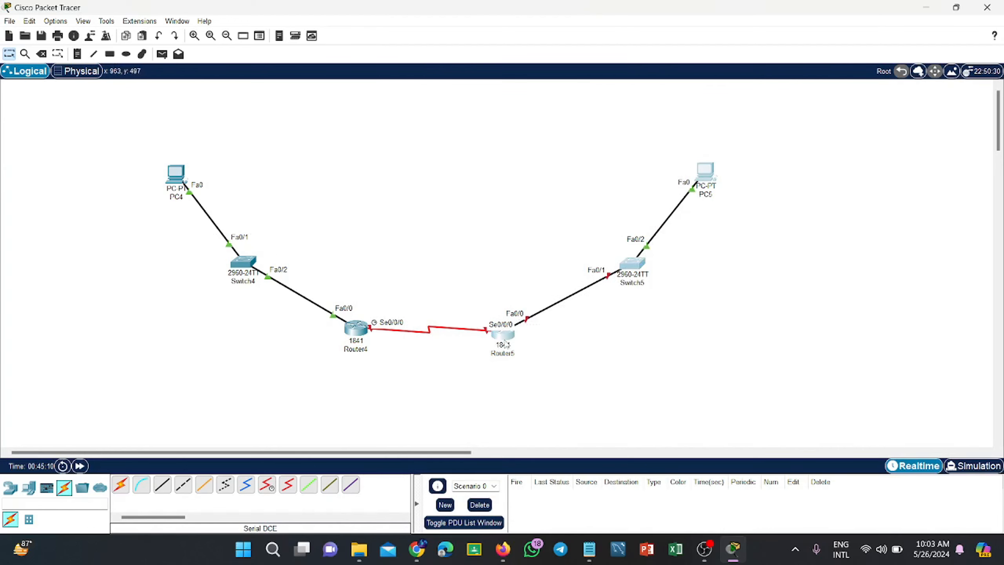
Power Router5 off and back on in its physical view, and open its configuration once it has finished booting
left_click(505, 343)
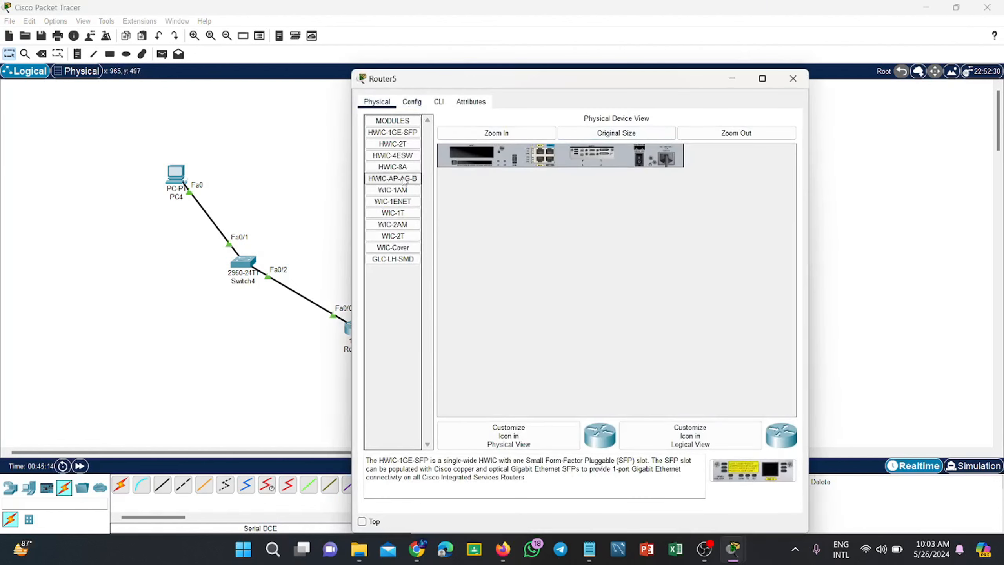
left_click(639, 162)
left_click(411, 102)
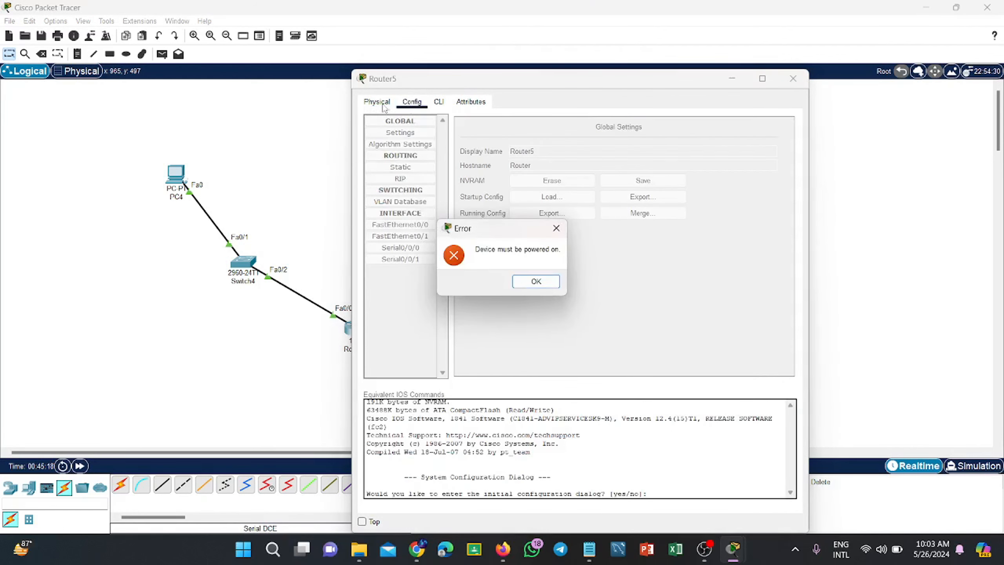
left_click(556, 228)
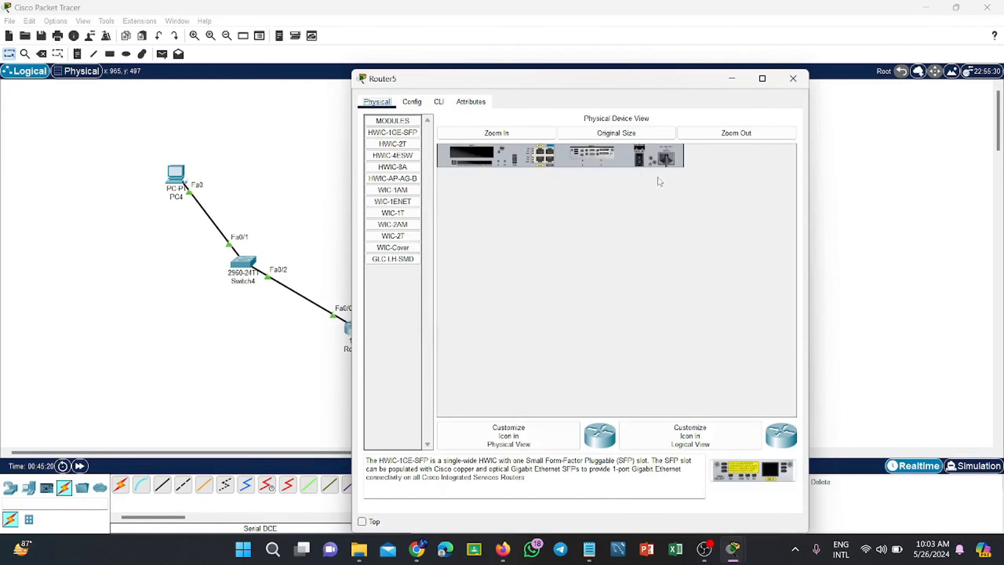
left_click(640, 162)
left_click(419, 104)
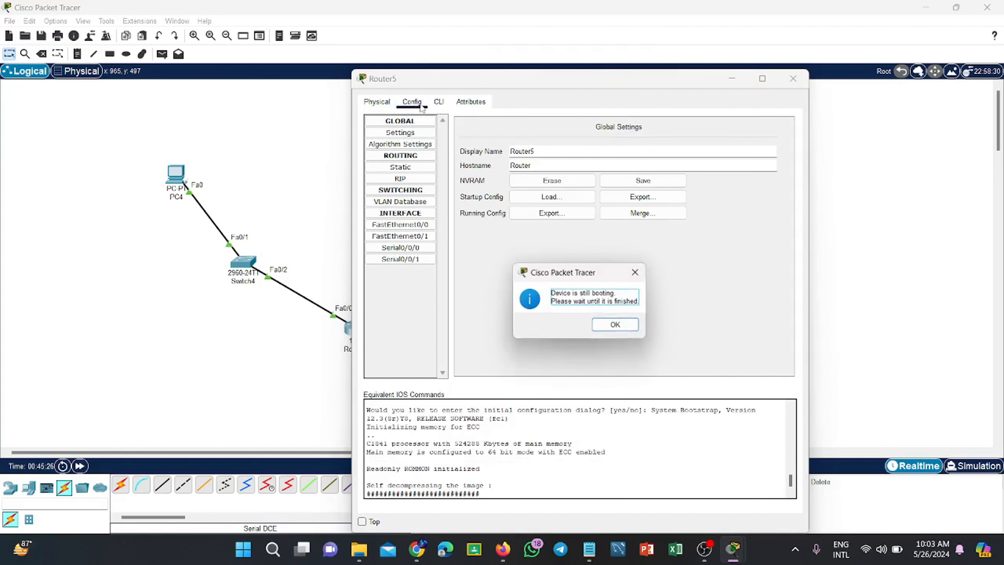
left_click(636, 272)
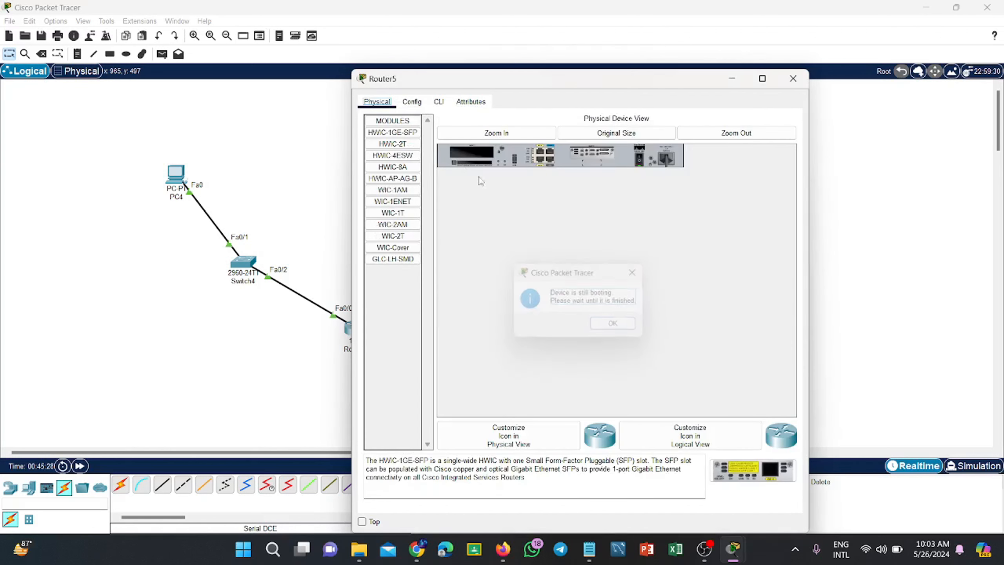
left_click(412, 102)
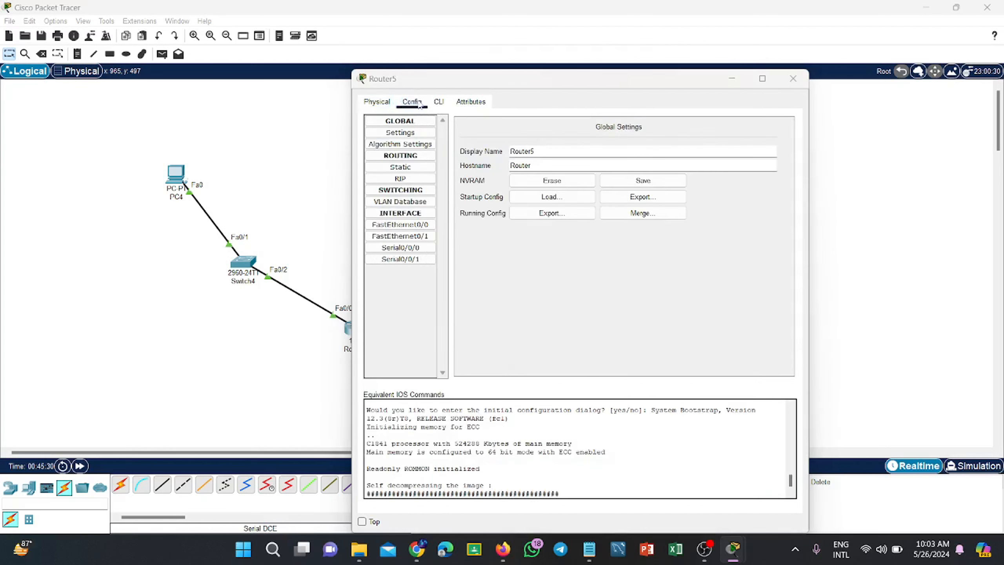
left_click(616, 325)
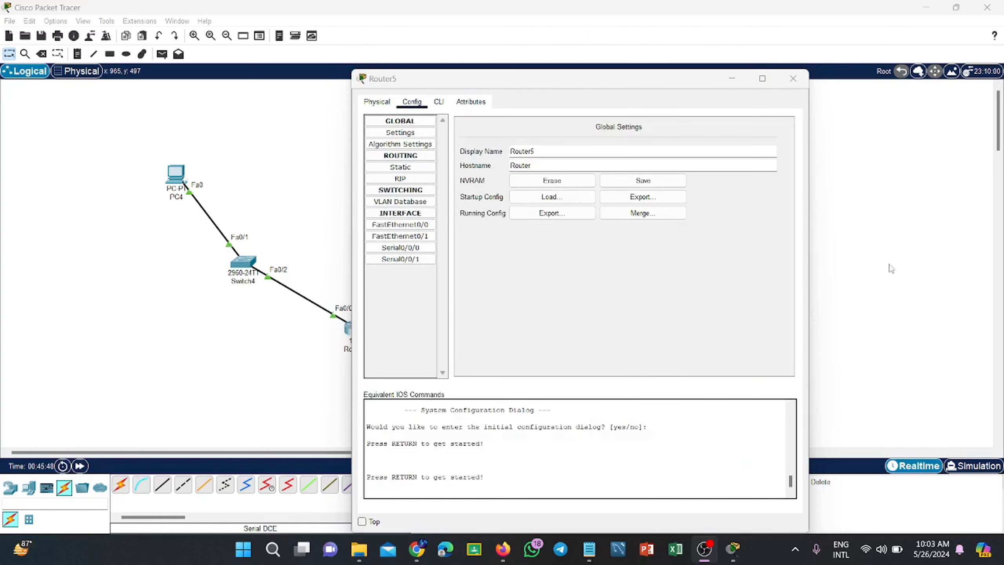
left_click(926, 9)
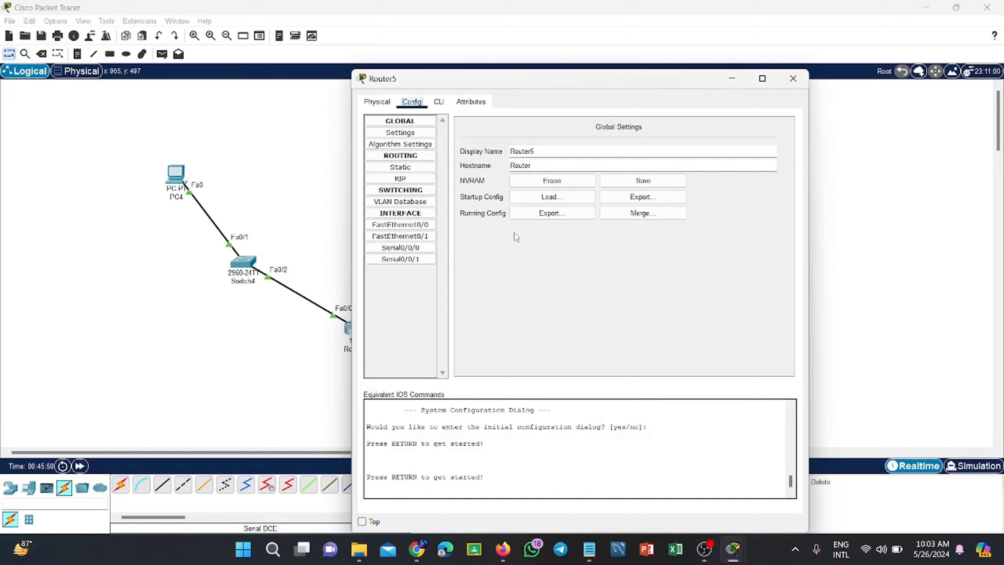
Configure Router5's FastEthernet0/0 interface with IPv4 address 192.168.2.1 and subnet mask 255.255.255.0, and turn the port on
left_click(399, 224)
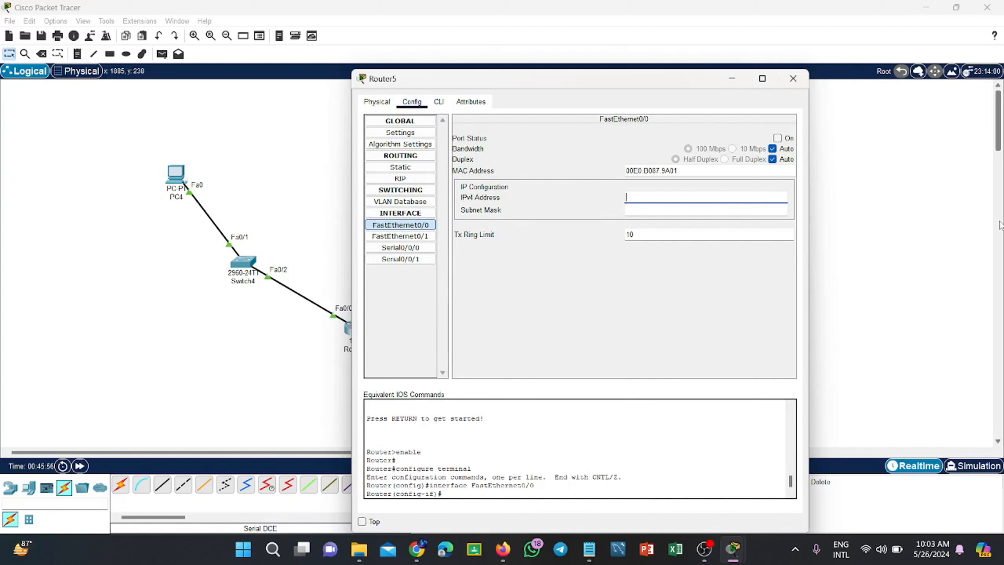
type("192.")
key("BackSpace")
left_click(695, 207)
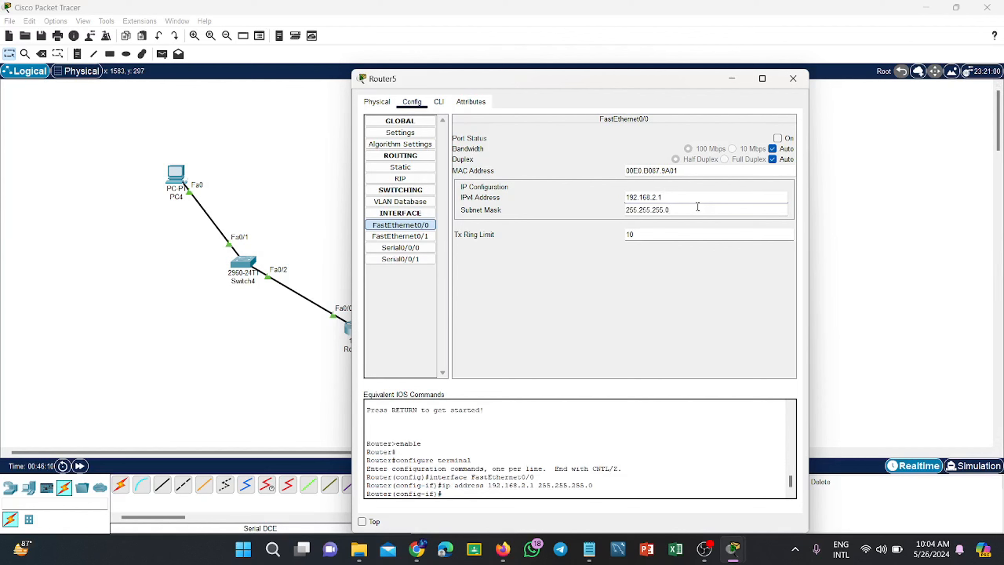
left_click(777, 137)
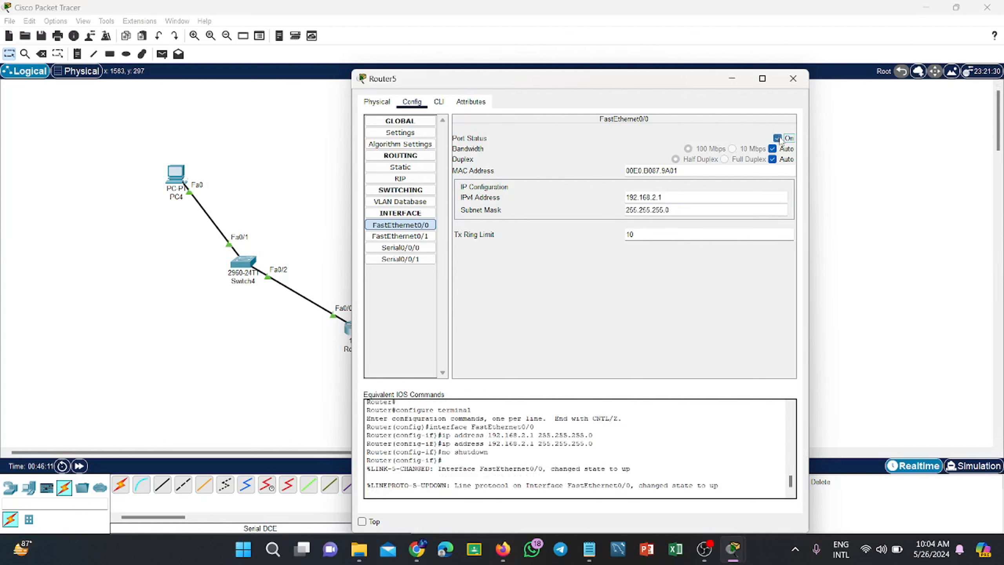
Configure Router5's Serial0/0/0 interface with IPv4 address 10.0.0.2 and subnet mask 255.0.0.0, turn the port on and close the router window
left_click(407, 248)
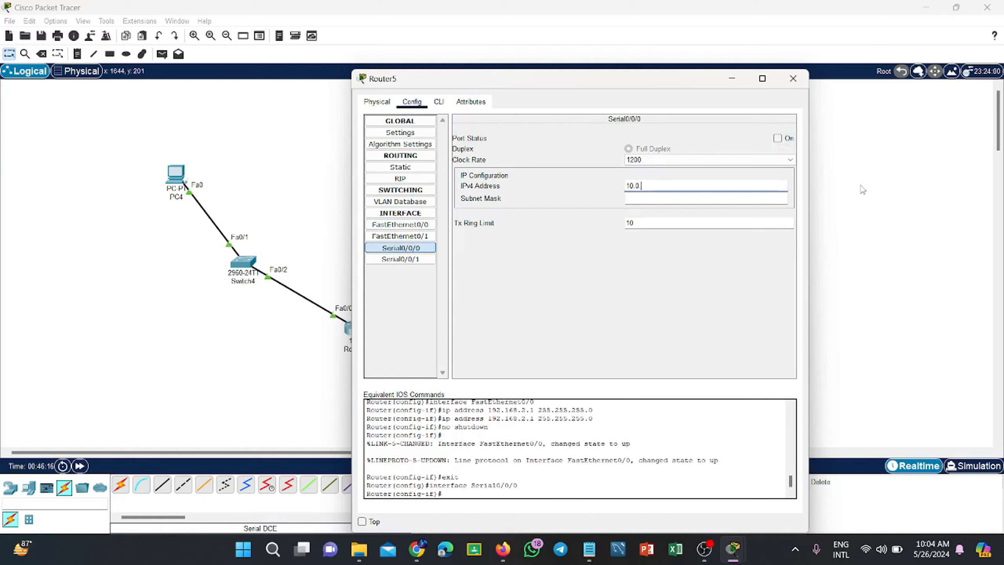
type("10.0.0.0")
key("Tab")
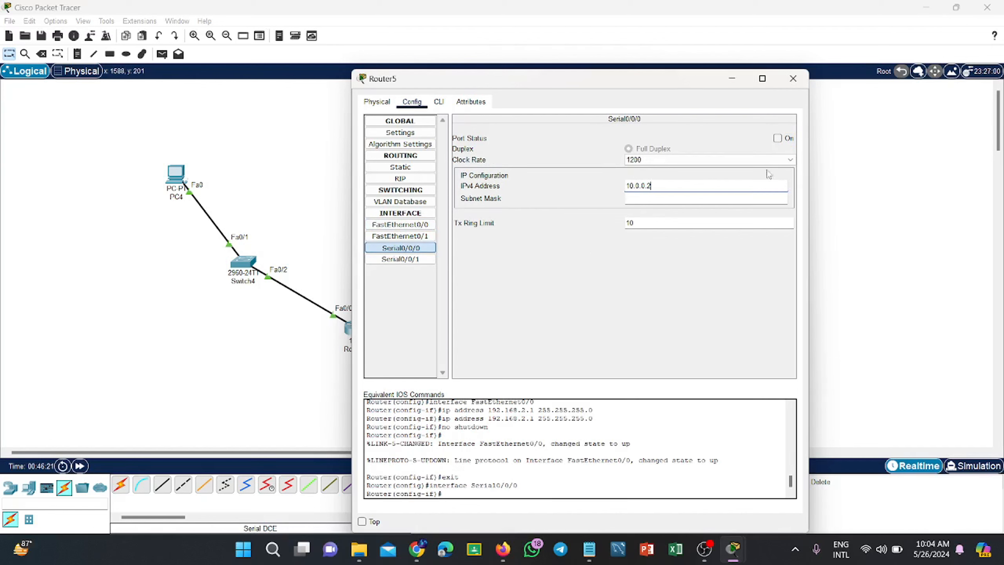
left_click(777, 138)
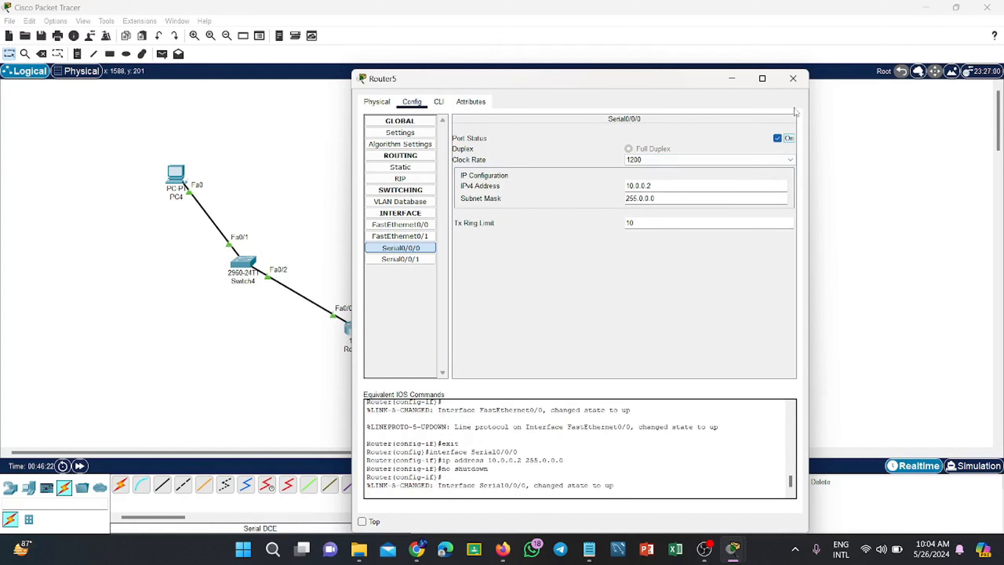
left_click(793, 78)
Review the completed addressing on both sides of the topology and in the Configuring WEP notes
left_click_drag(487, 374, 748, 149)
left_click_drag(397, 363, 119, 166)
left_click(589, 549)
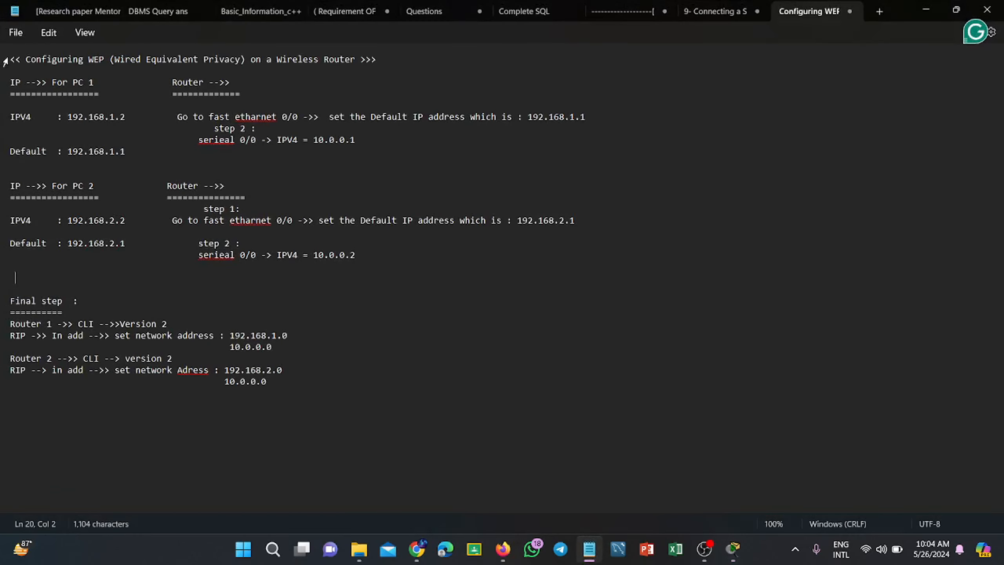
left_click_drag(5, 61, 383, 265)
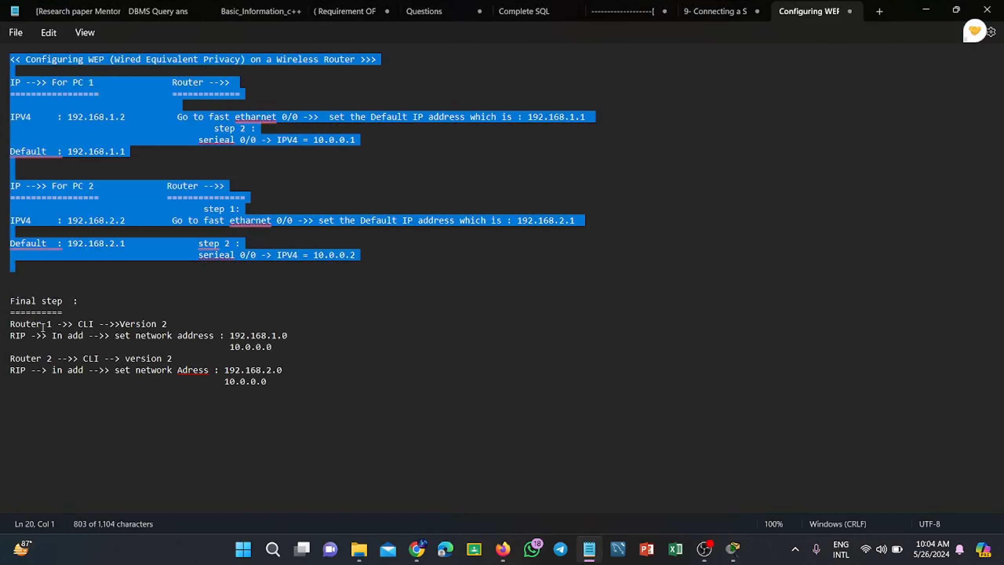
Read the final-step notes for Router 1, covering its CLI version and RIP network addresses, against PC 1's IPv4 address
left_click(18, 300)
left_click(47, 327)
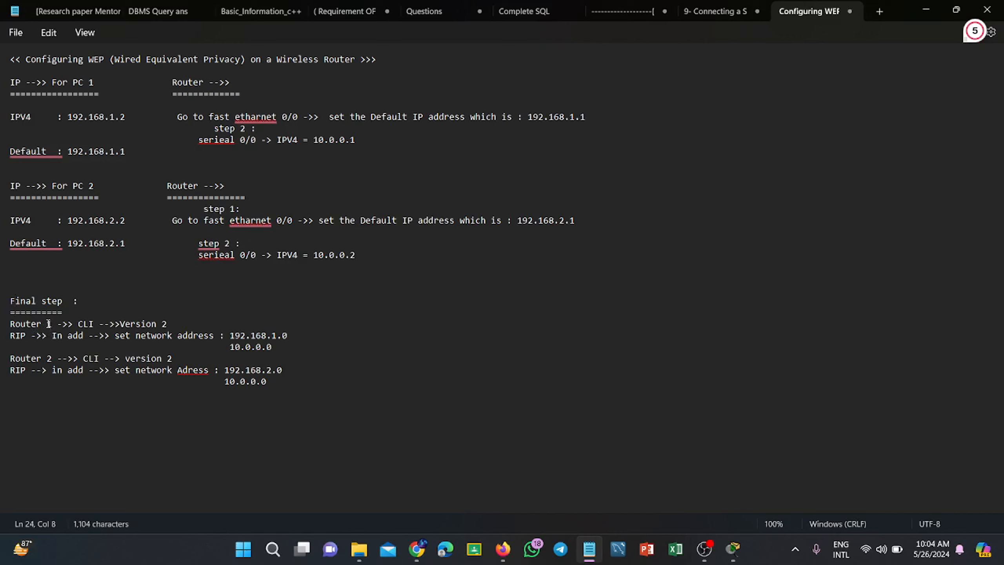
left_click(95, 324)
left_click_drag(127, 327, 173, 325)
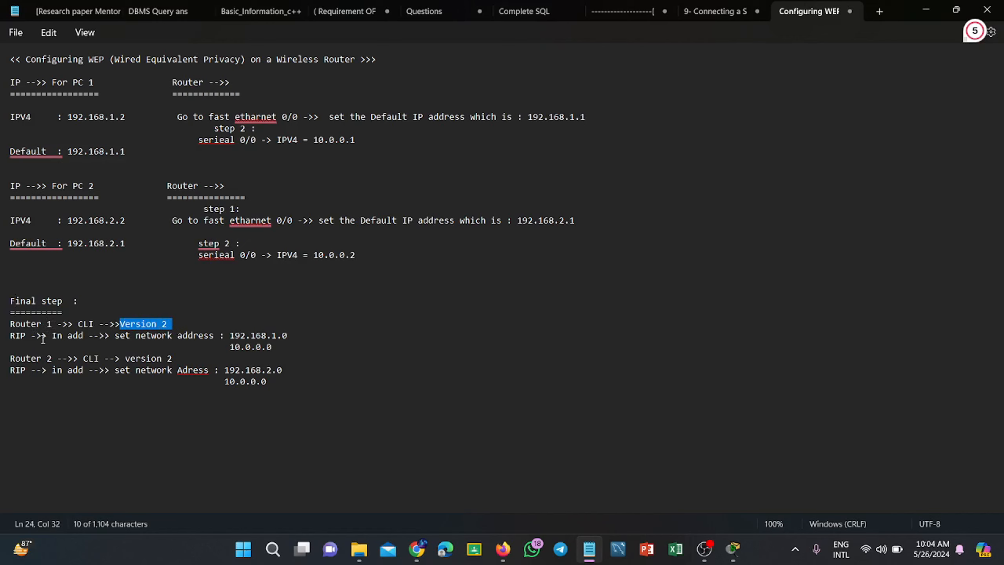
left_click(27, 335)
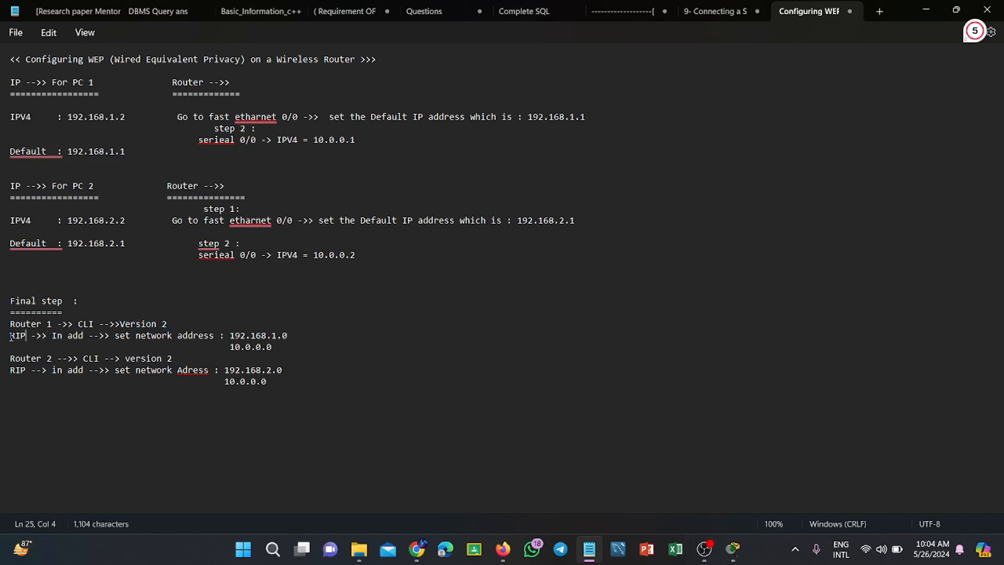
left_click_drag(10, 337, 28, 347)
left_click(46, 347)
left_click_drag(118, 336, 292, 336)
left_click(250, 347)
left_click_drag(68, 117, 129, 126)
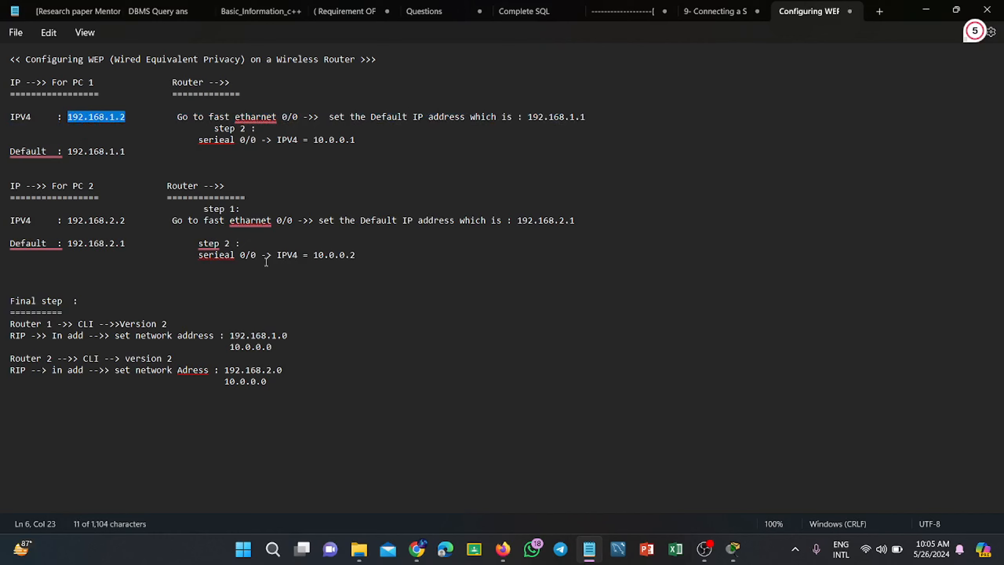
left_click_drag(230, 335, 287, 336)
left_click(287, 335)
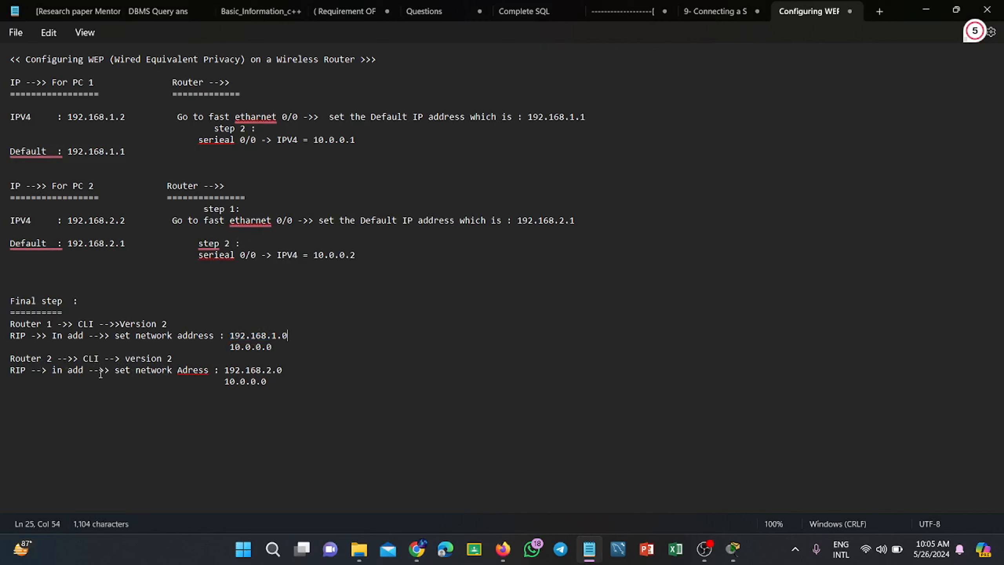
Read the RIP network addresses noted for Router 2, compare them with Router 1's, and return to Packet Tracer
left_click_drag(123, 370, 186, 381)
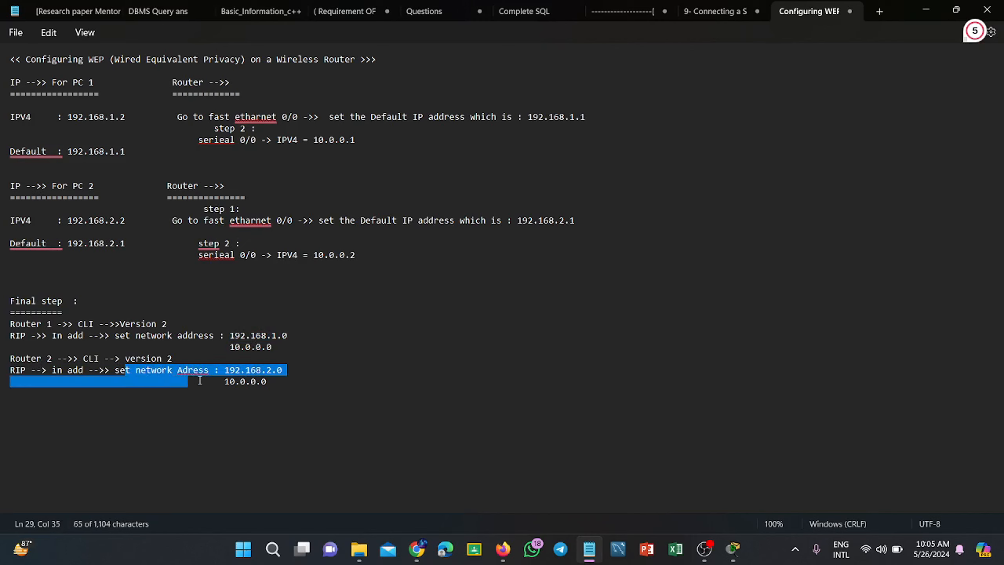
left_click(209, 392)
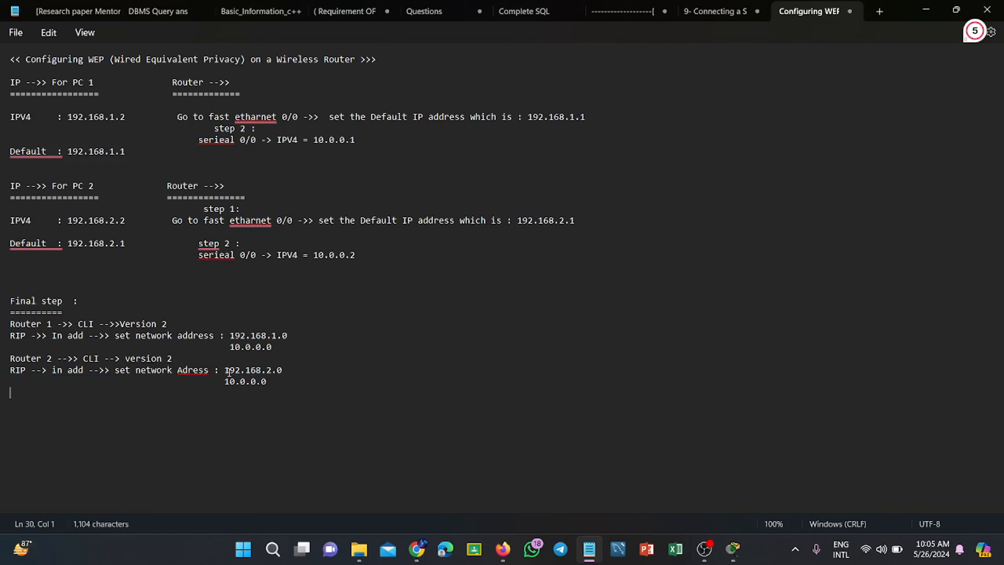
left_click_drag(225, 371, 268, 373)
left_click(268, 373)
left_click_drag(233, 353, 272, 351)
left_click_drag(220, 382, 265, 384)
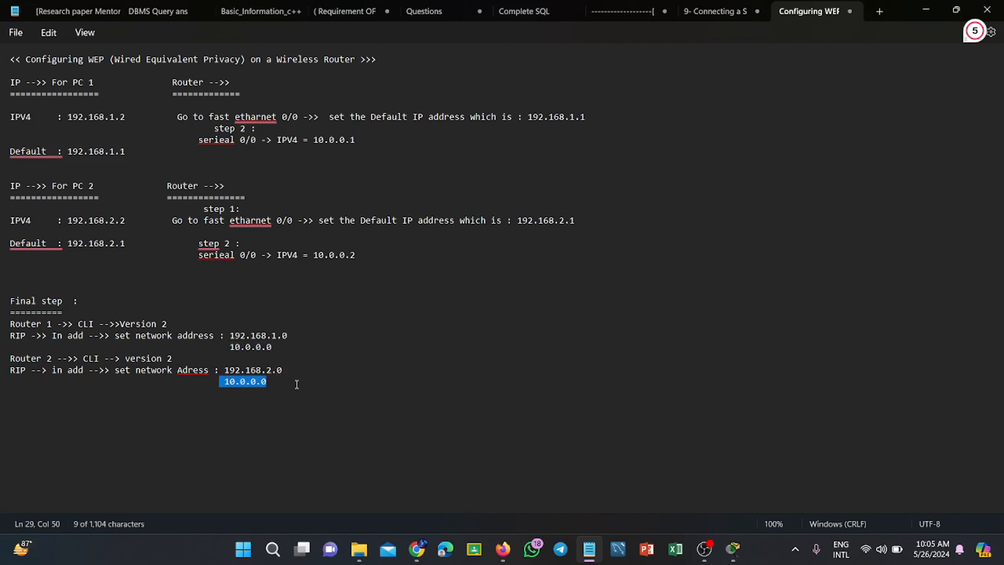
left_click(251, 335)
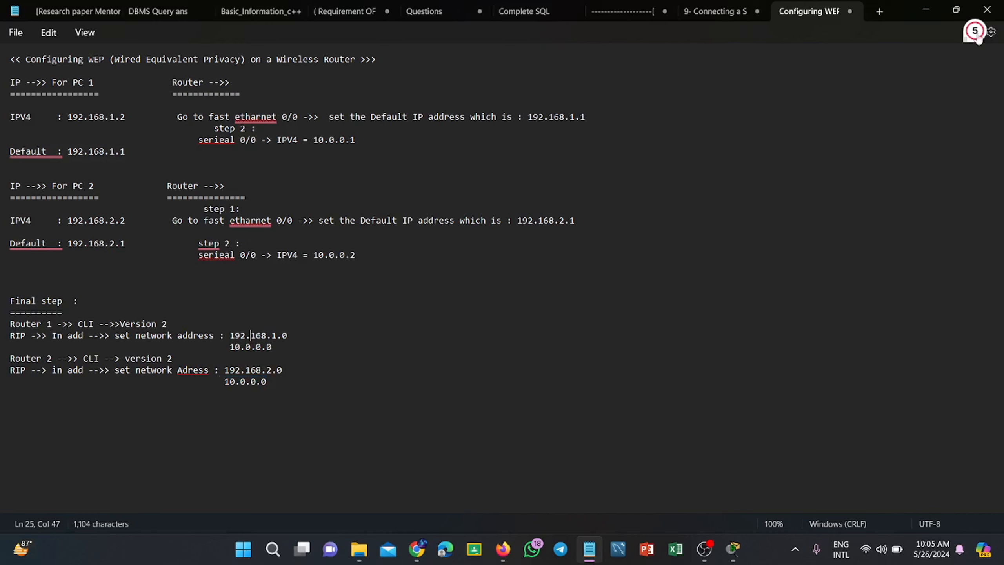
left_click(925, 9)
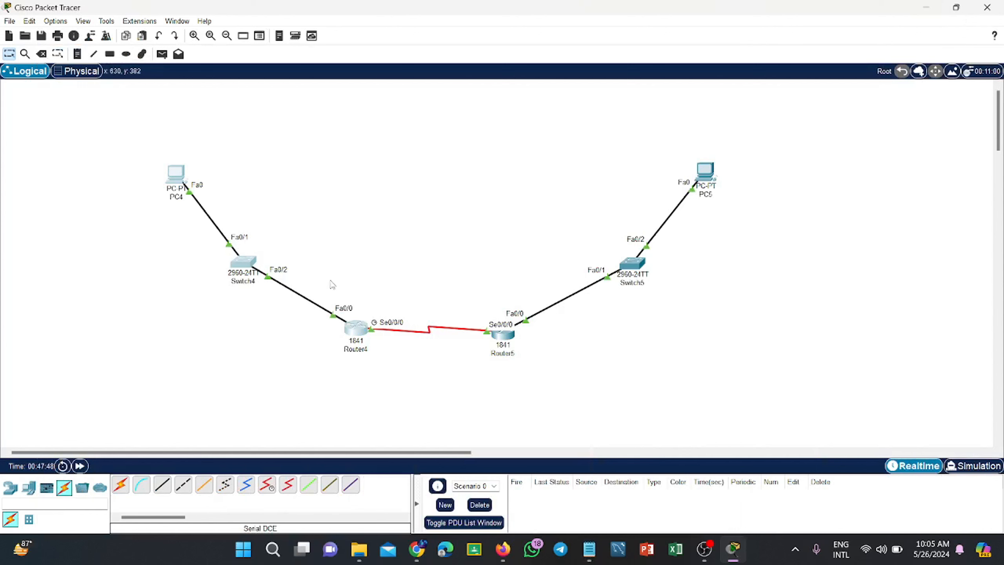
Try the command "version 2" in Router4's command line, repeat it, and return to the router's configuration settings
left_click(362, 330)
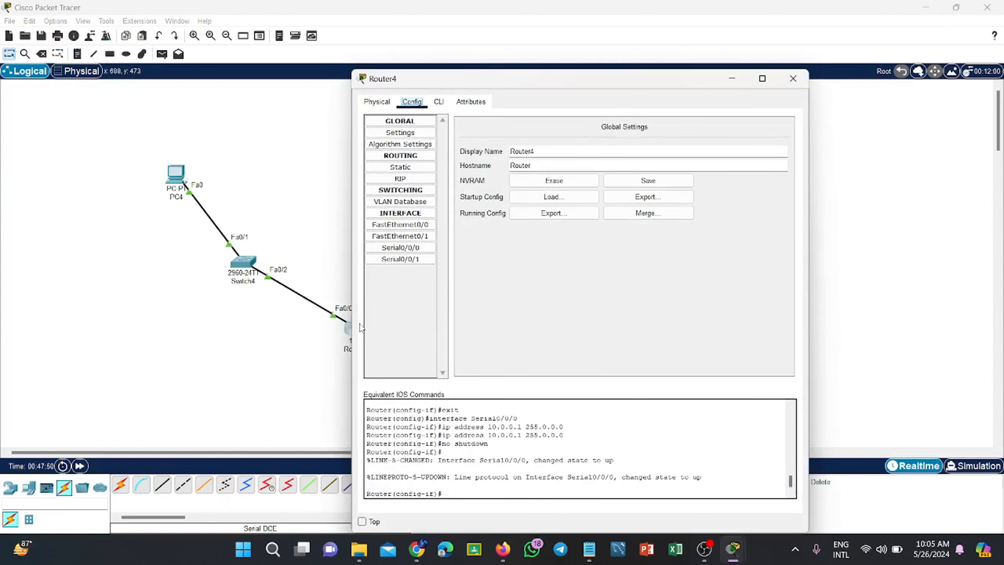
left_click(446, 103)
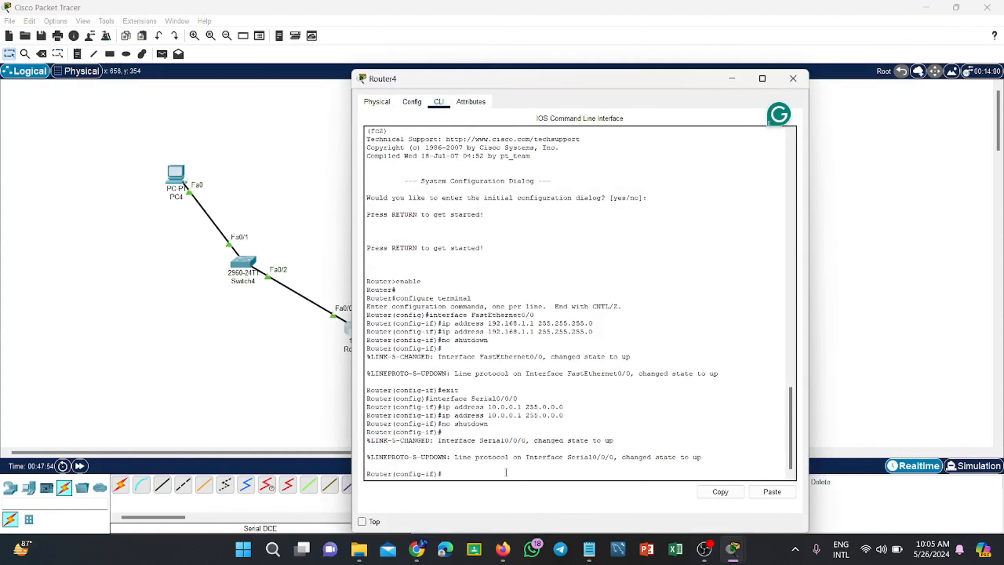
type("version 2")
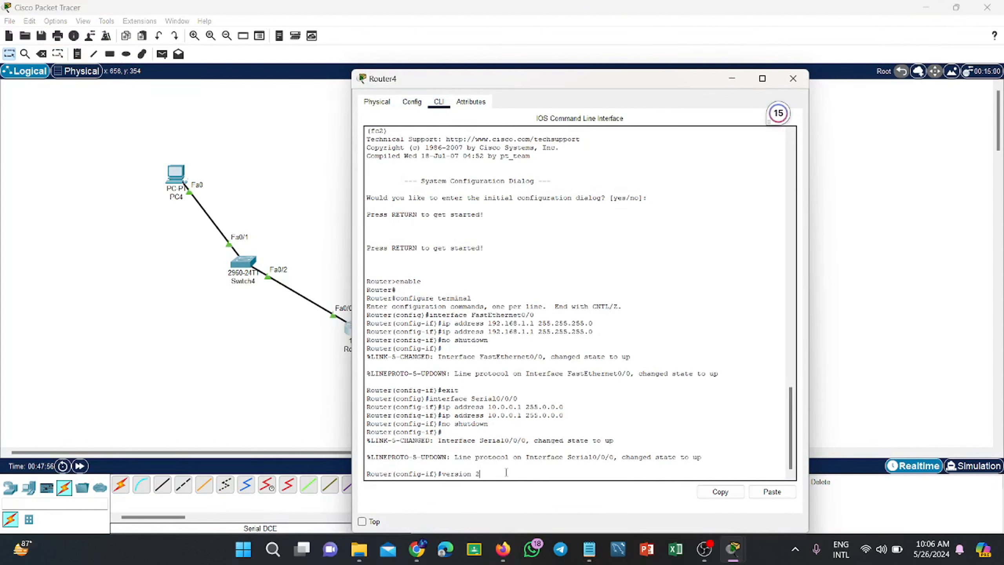
key("Return")
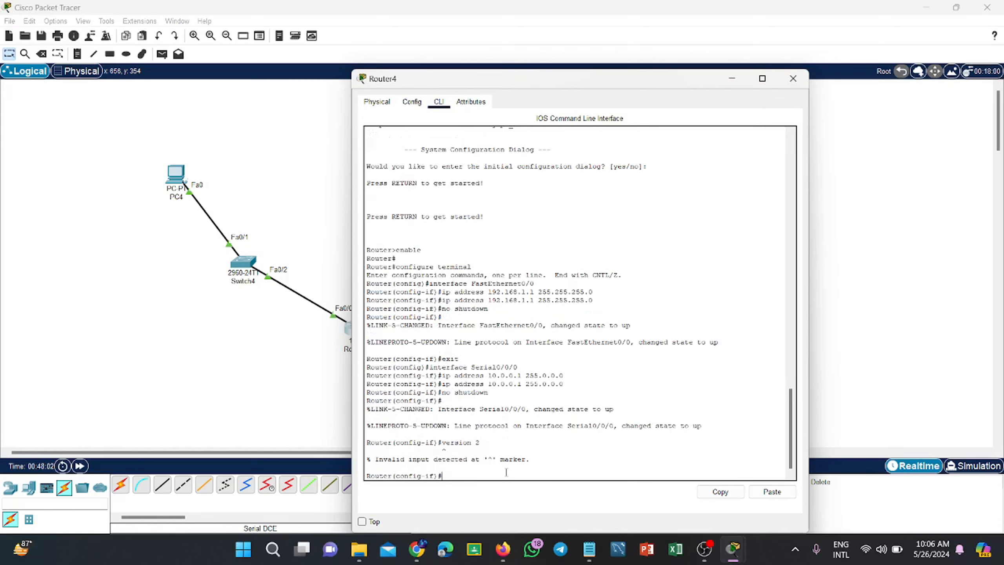
key("Return")
key("Return")
key("Return")
key("Return")
key("Return")
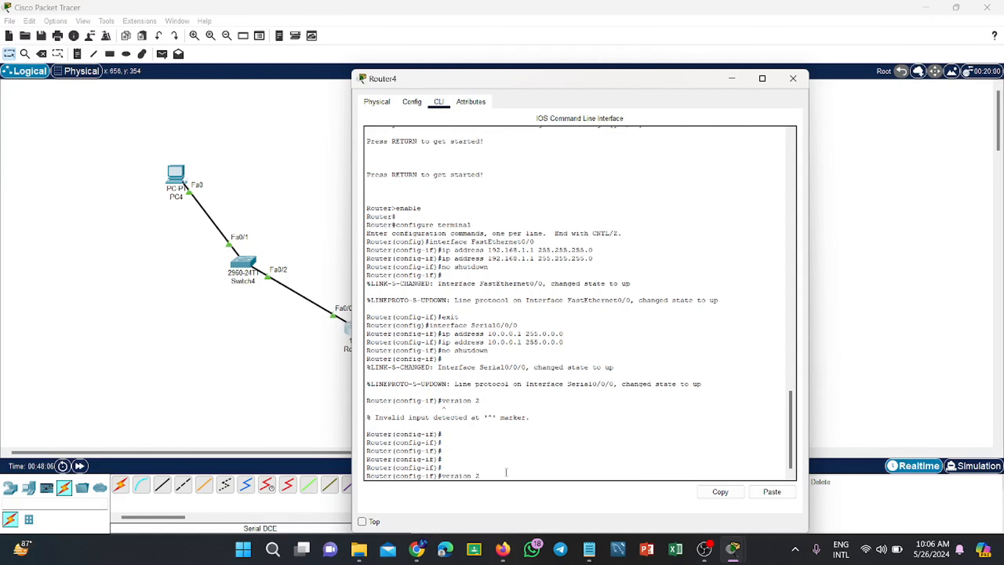
key("Return")
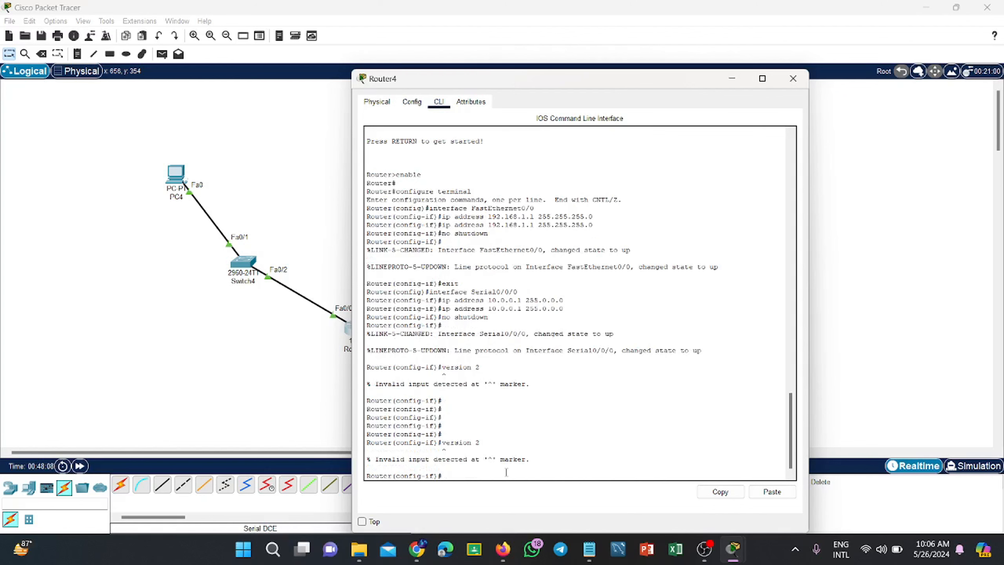
left_click(412, 104)
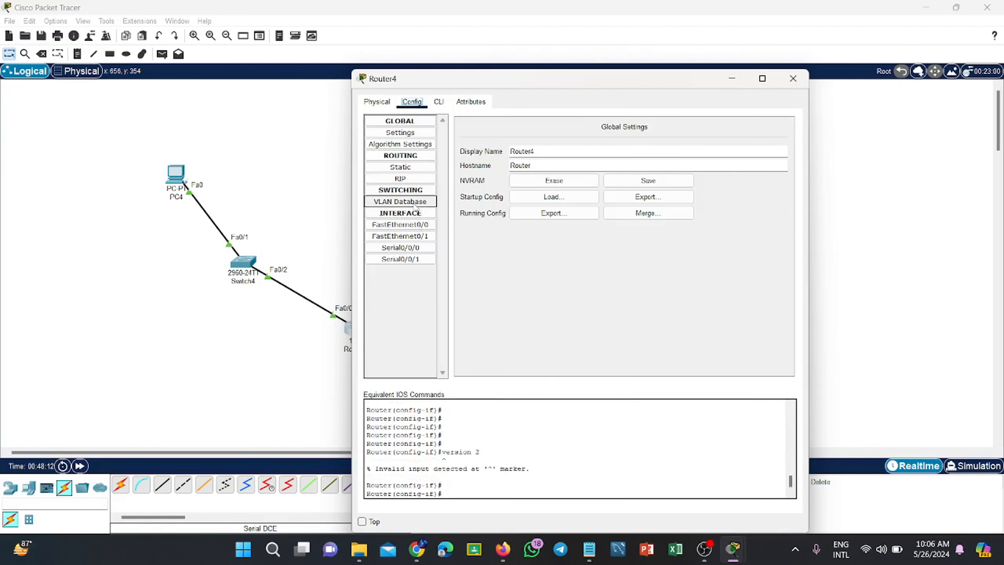
Add 192.168.1.0 as a RIP routing network on Router4
left_click(400, 178)
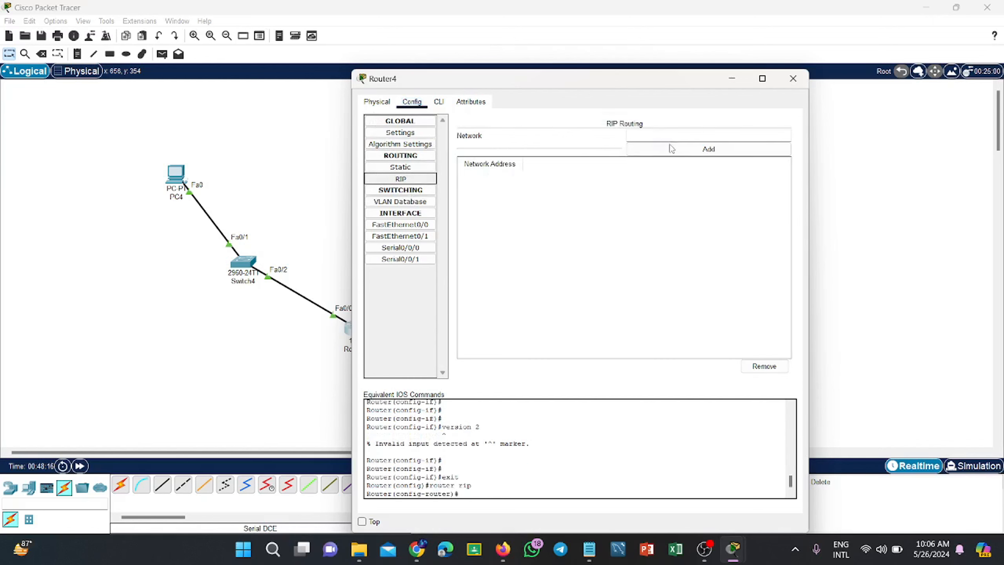
left_click(680, 136)
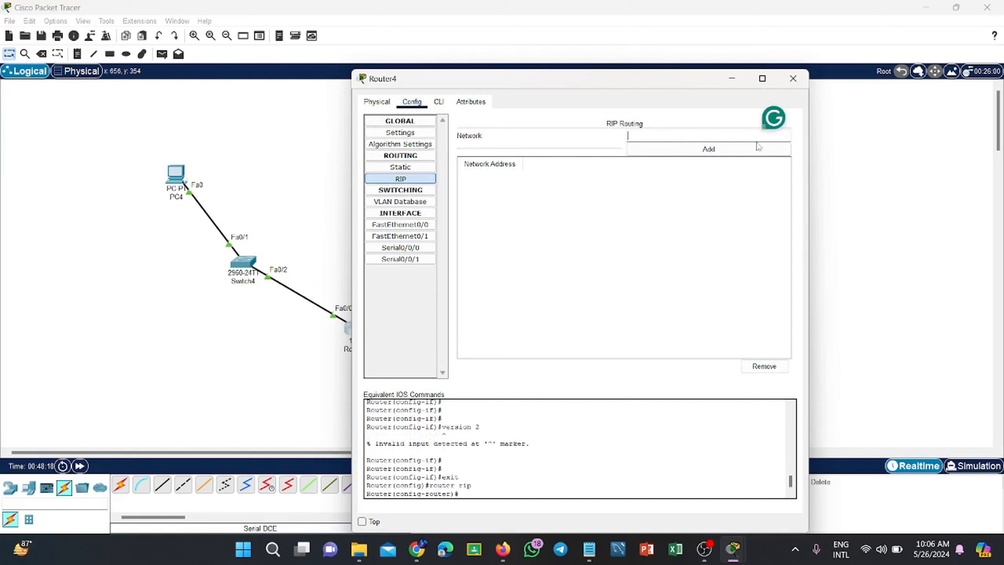
type("192")
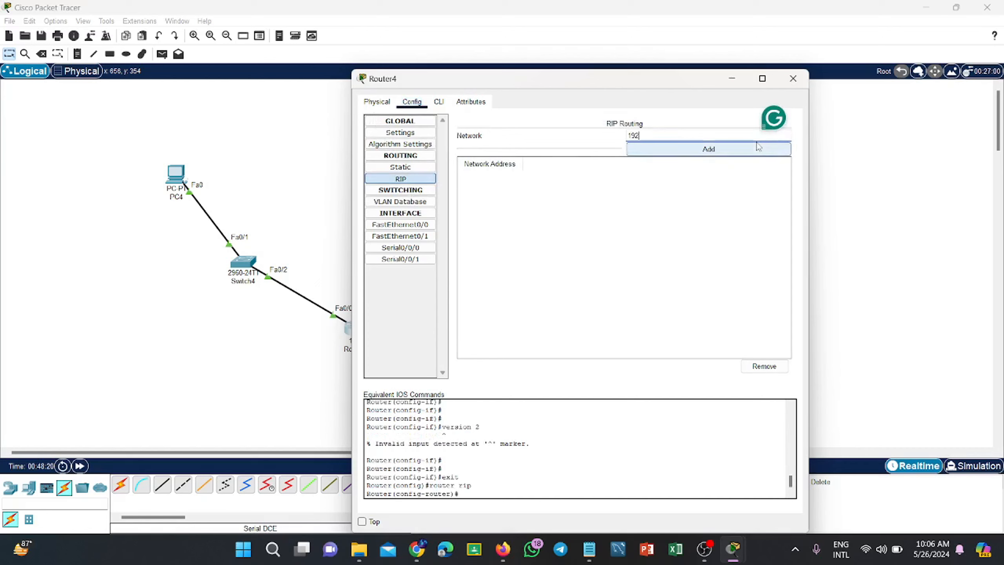
type(".168.1.0")
left_click(735, 149)
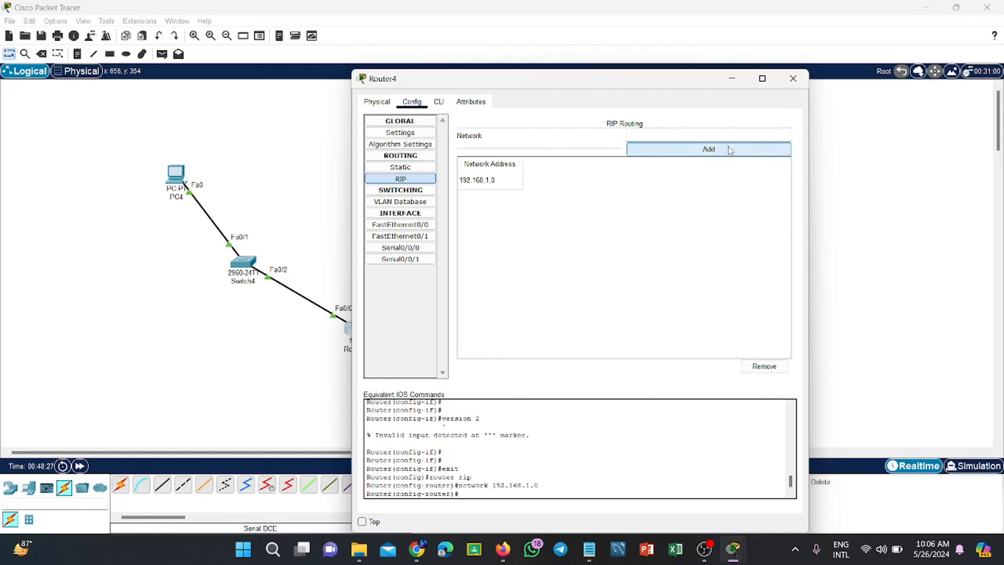
Add 10.0.0.0 as a second RIP network on Router4 and close the router's window
left_click(703, 137)
type("10.")
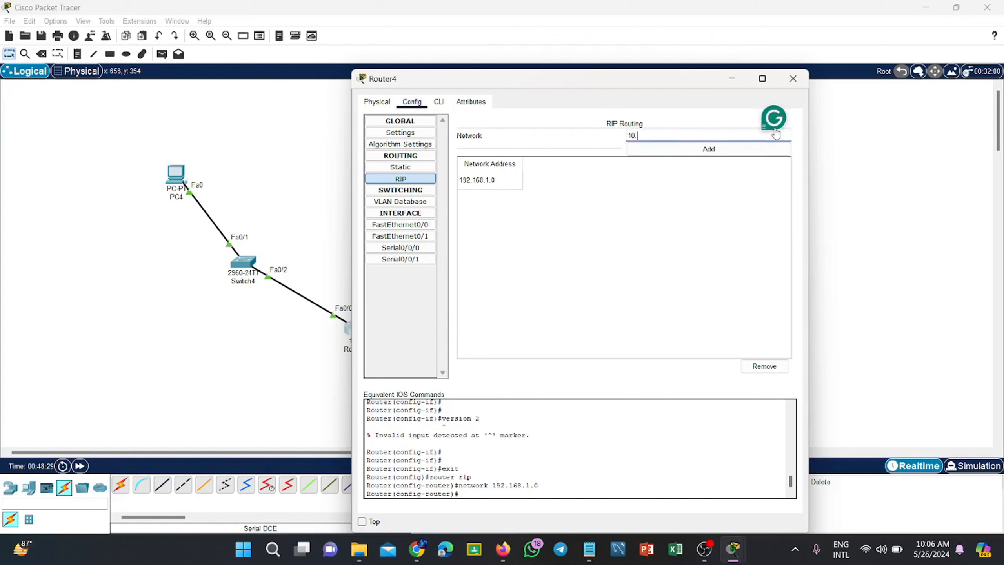
type("0.0.0")
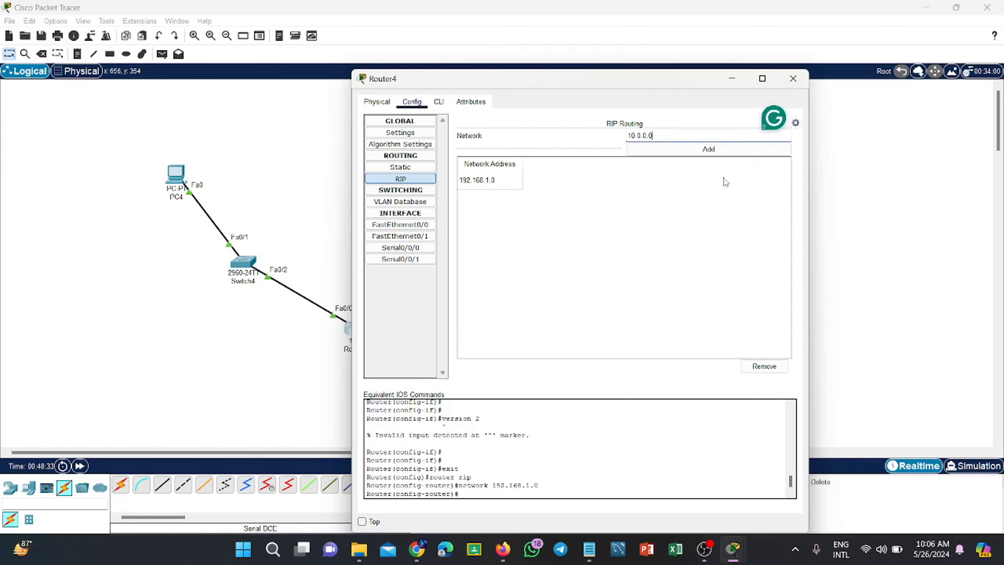
left_click(721, 150)
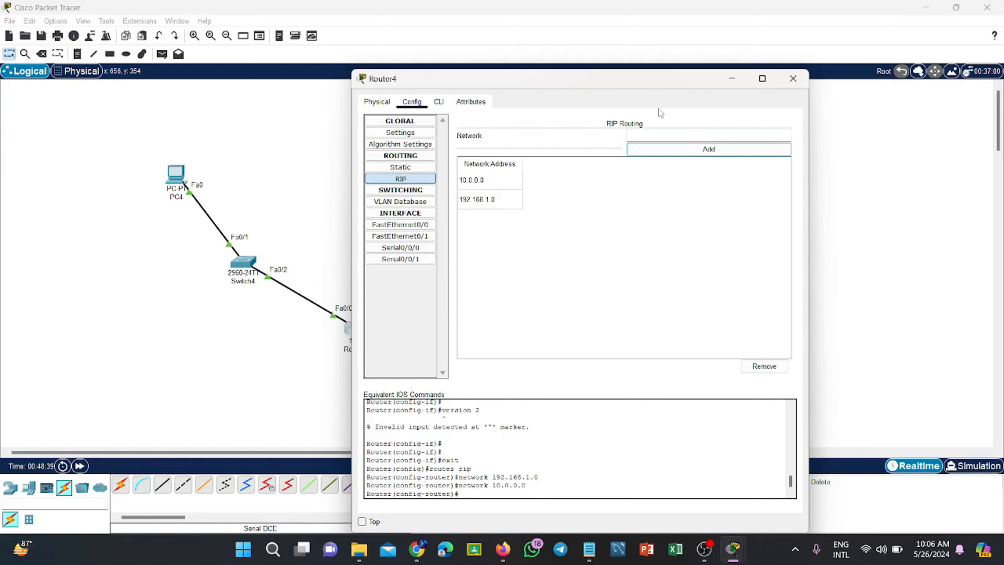
left_click(793, 78)
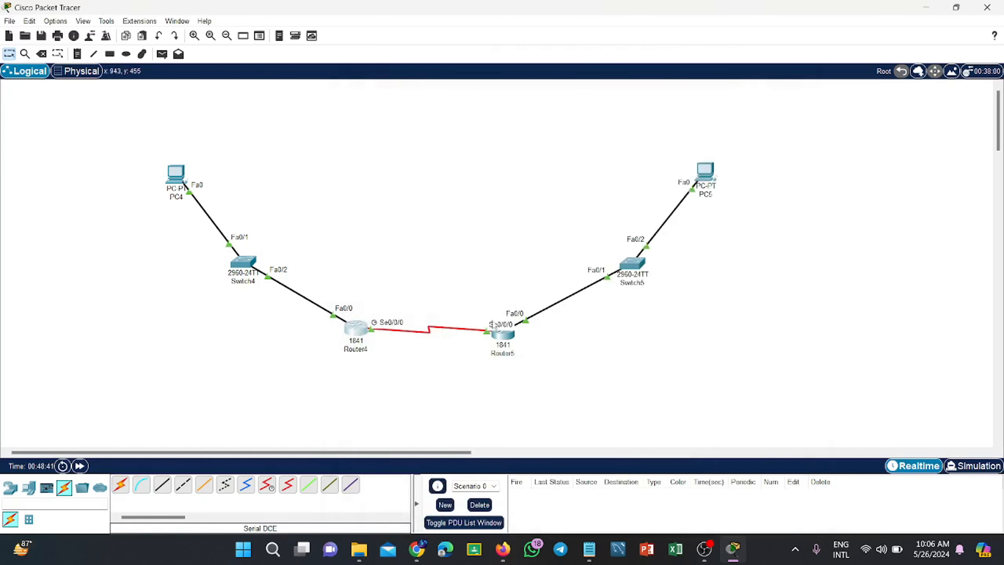
Review the RIP network commands recorded in Router4's command line and close the router's window
left_click(356, 328)
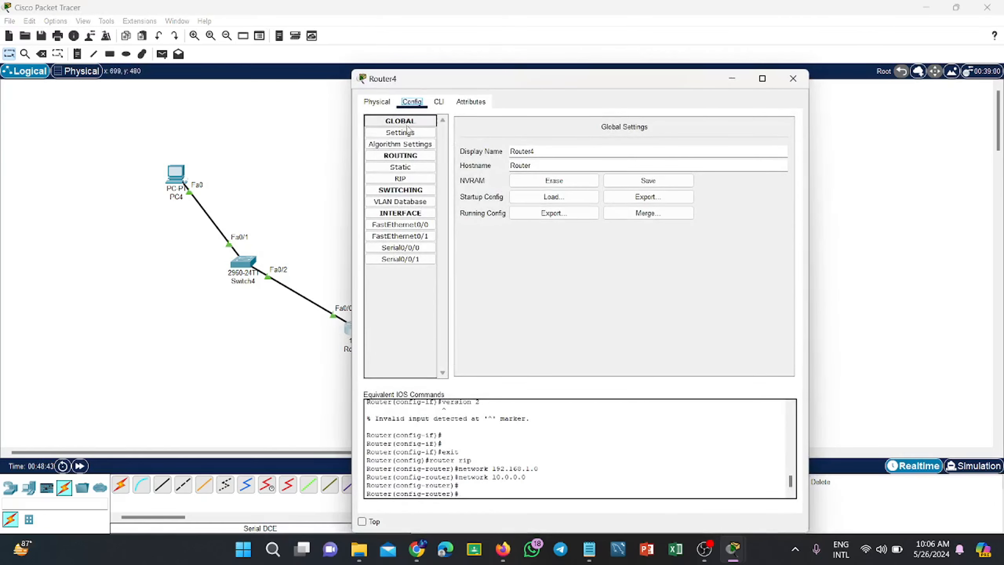
left_click(437, 103)
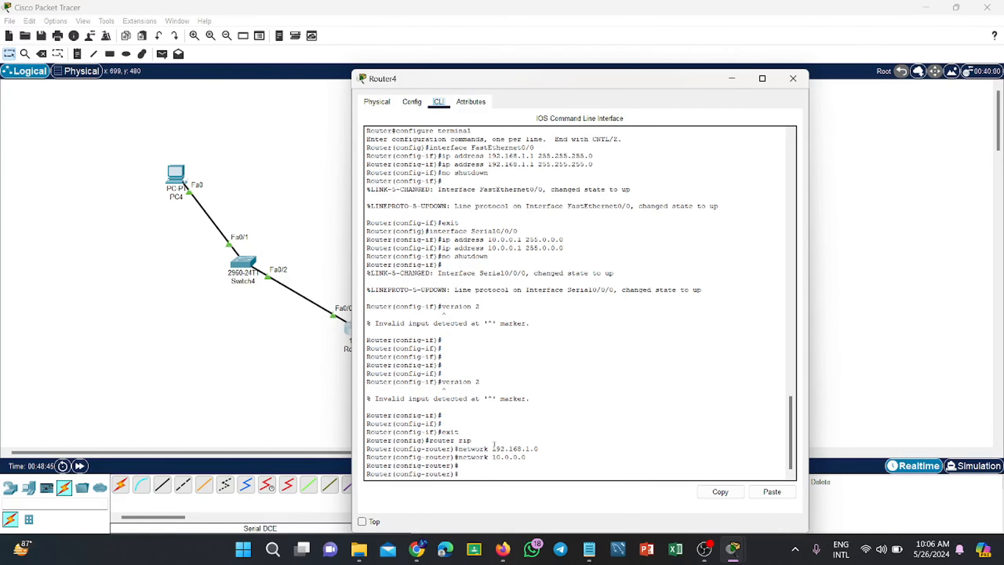
left_click_drag(492, 449, 533, 459)
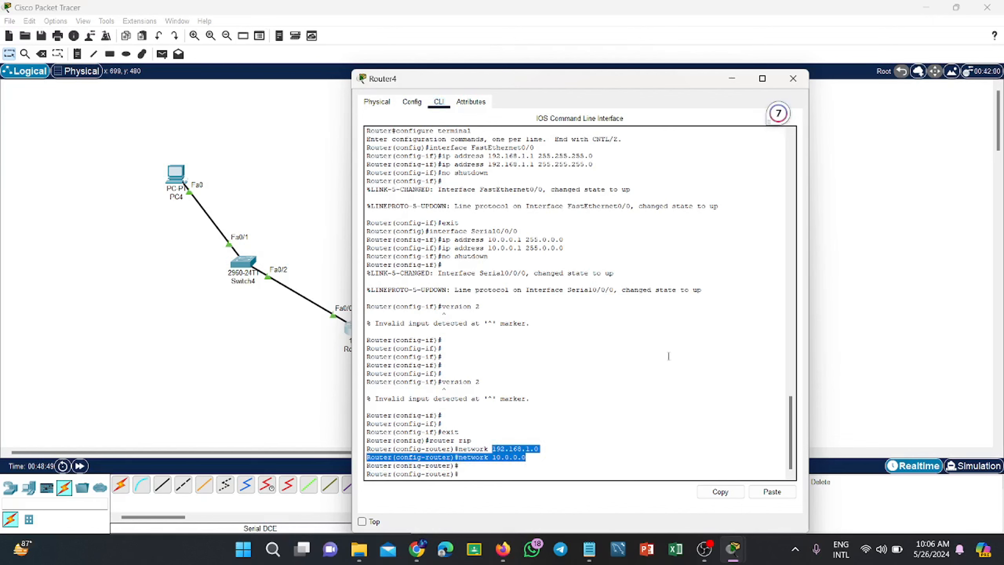
left_click(793, 78)
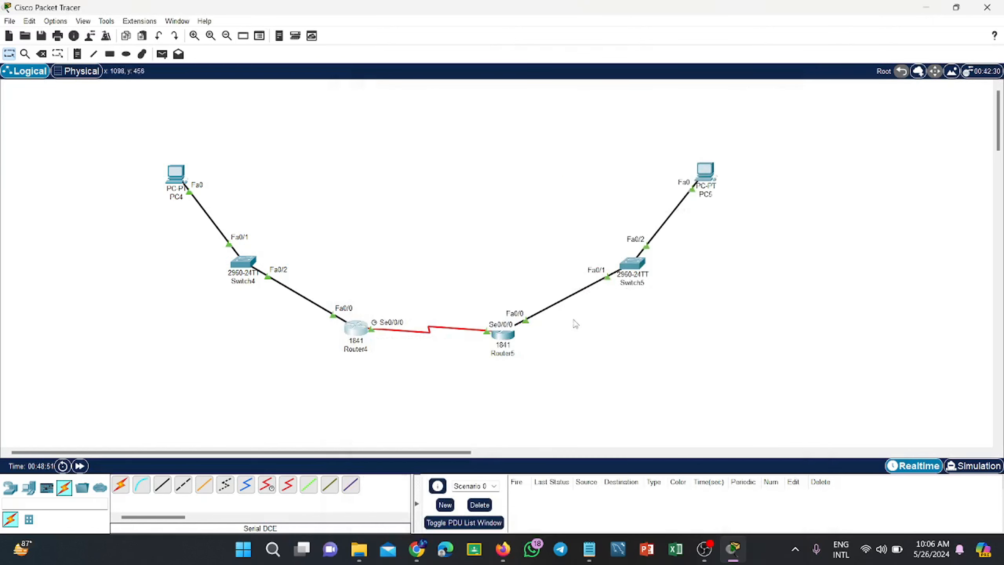
Try the command "version 2" in Router5's command line, check the response, and close the router's window
left_click(502, 334)
left_click(439, 102)
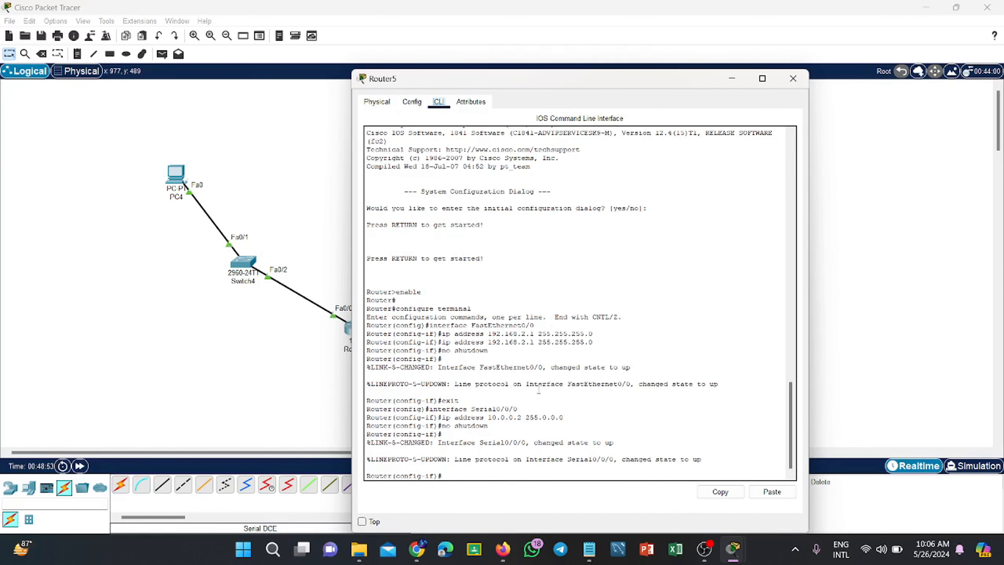
type("vers")
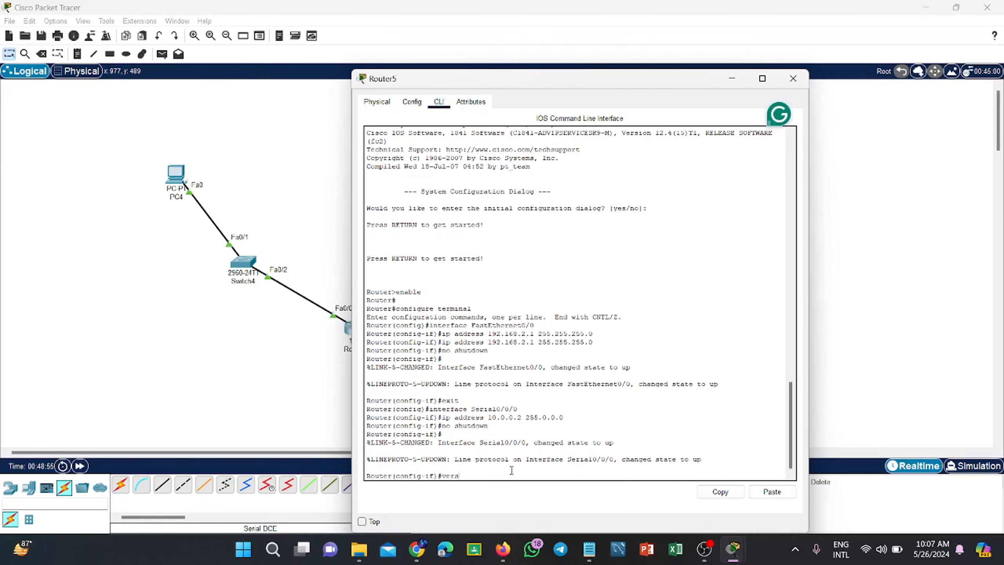
type("ion 2")
key("Return")
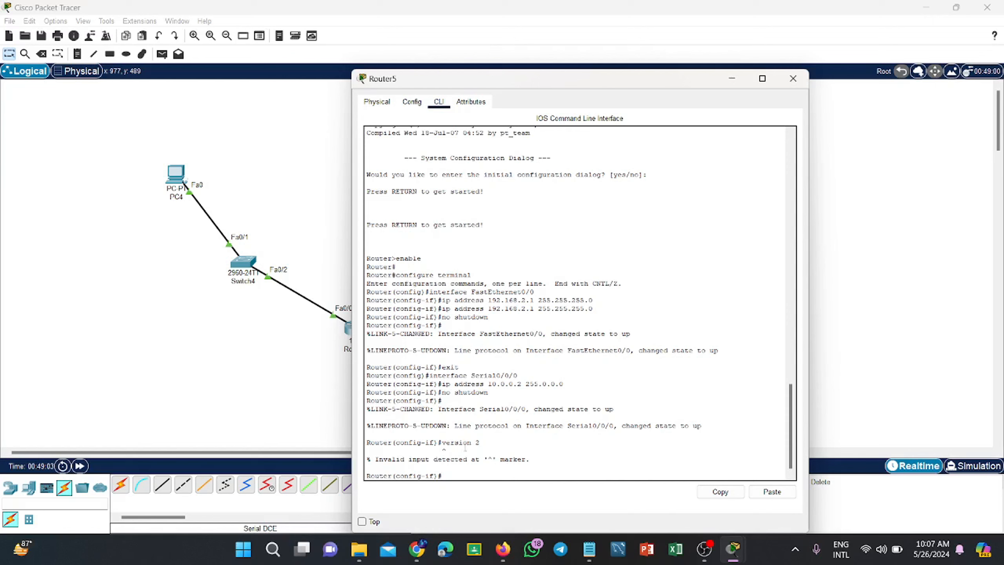
mouse_move(443, 444)
left_mouse_down()
mouse_move(495, 443)
mouse_move(531, 459)
mouse_move(417, 469)
left_mouse_up()
left_click(792, 78)
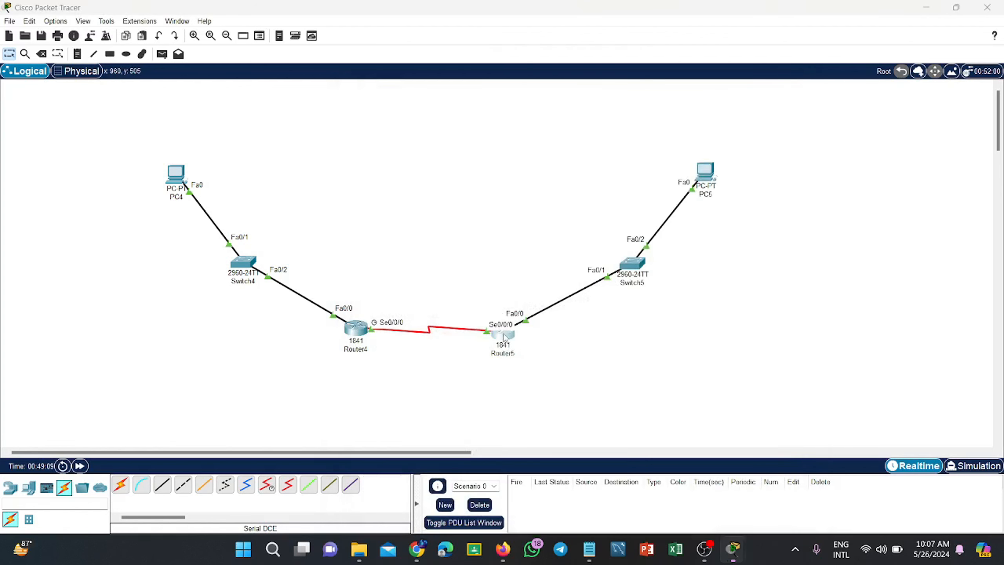
Reopen Router5's configuration and add 192.168.2.0 as a RIP routing network
left_click(505, 346)
left_click(412, 101)
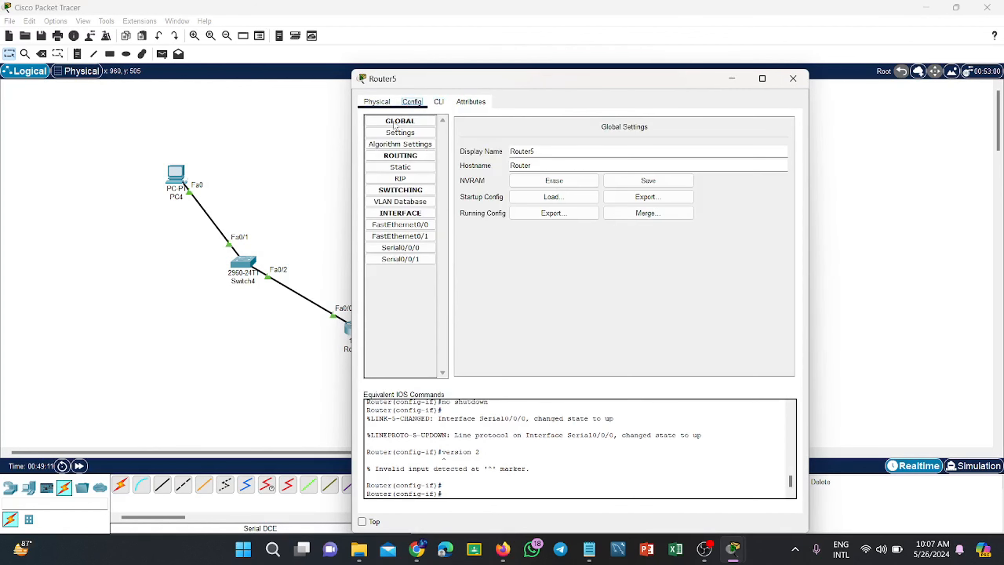
left_click(439, 102)
left_click(412, 102)
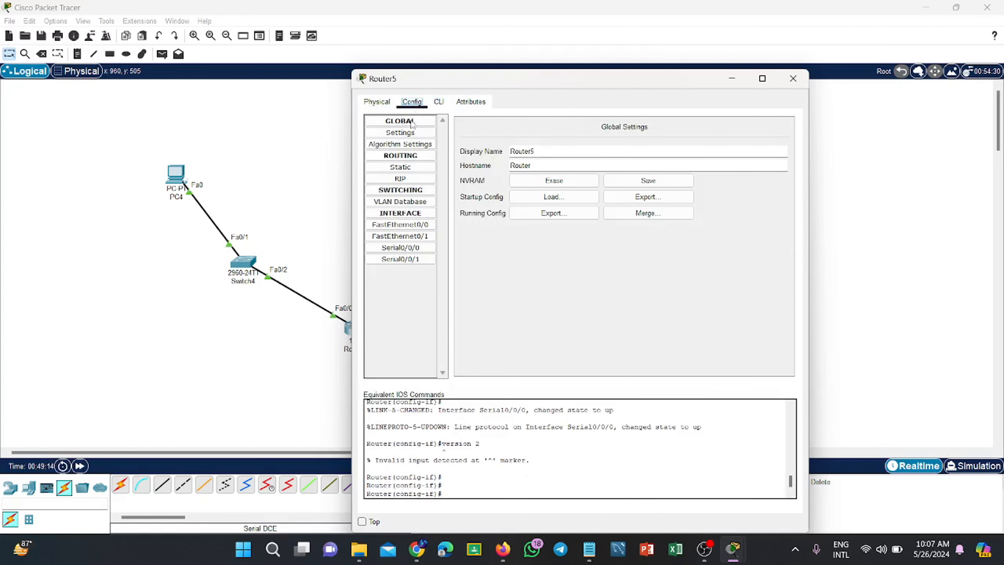
left_click(415, 182)
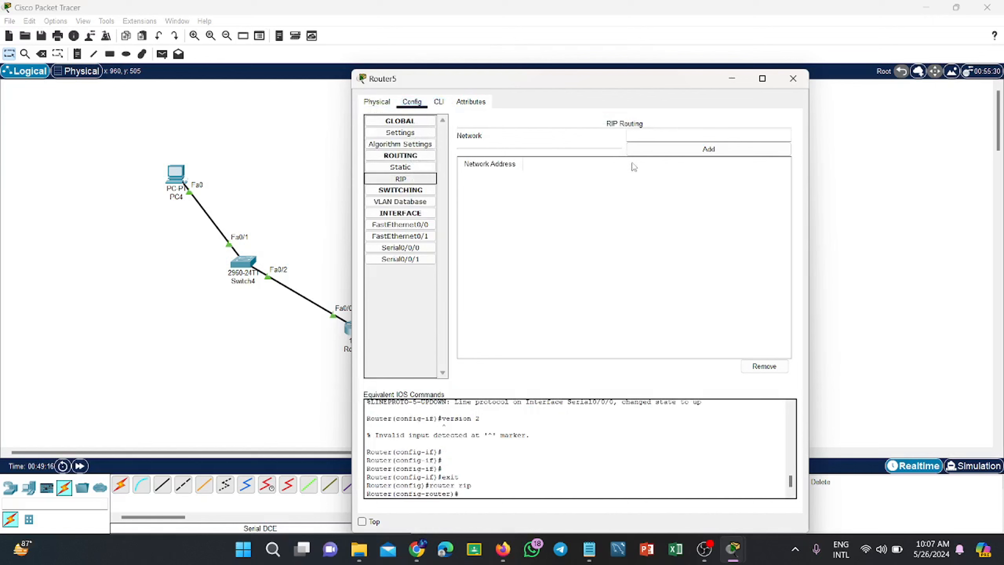
left_click(660, 134)
type("1")
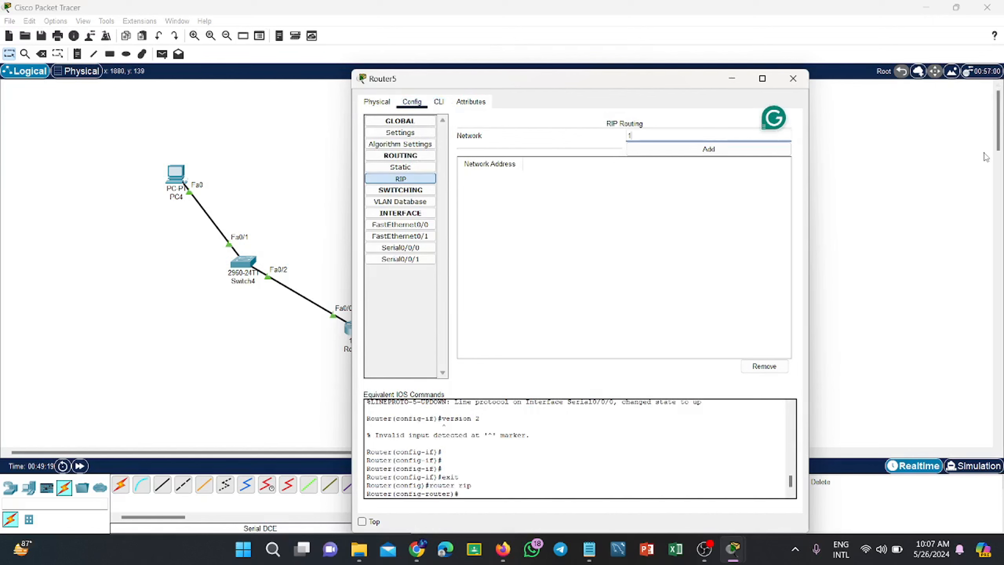
type("92.168.2.0")
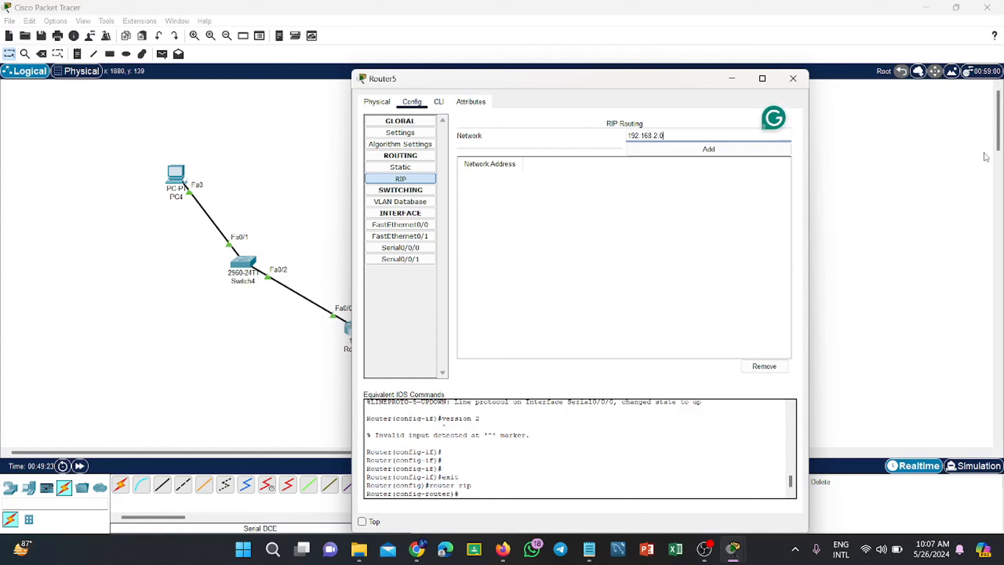
left_click(773, 150)
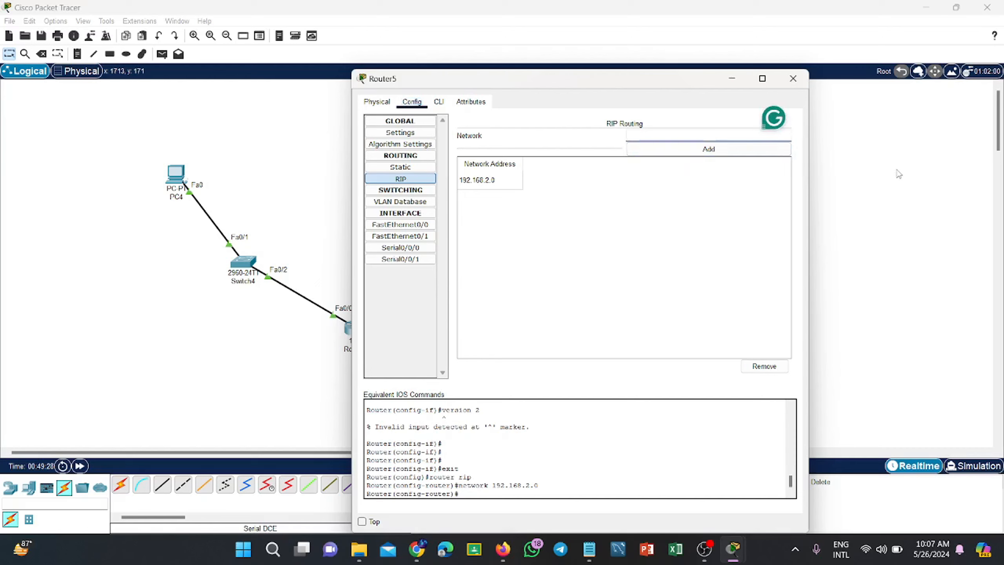
Add 10.0.0.0 as a second RIP network on Router5 and close the router's window
type("10.0.0.0")
left_click(726, 151)
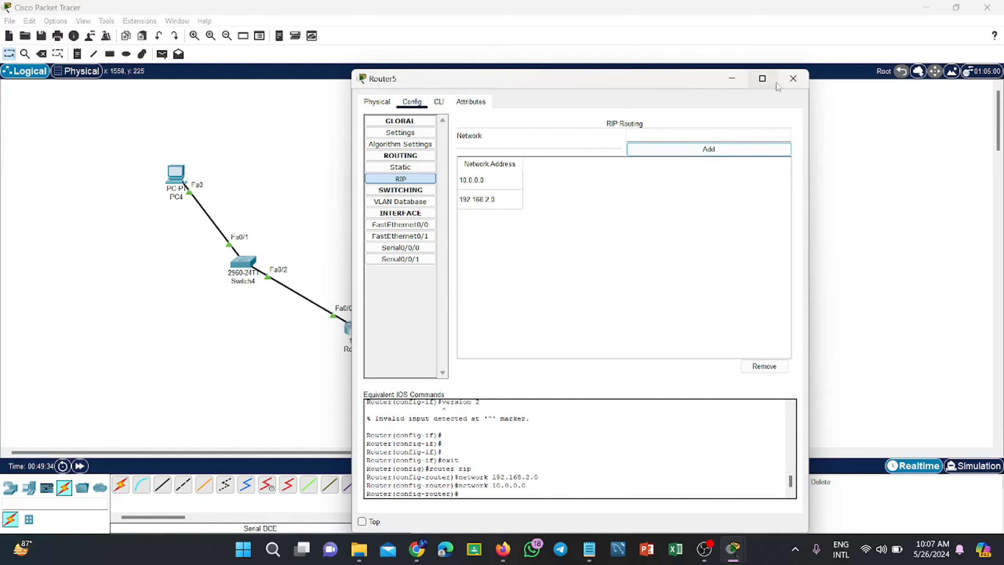
left_click(792, 79)
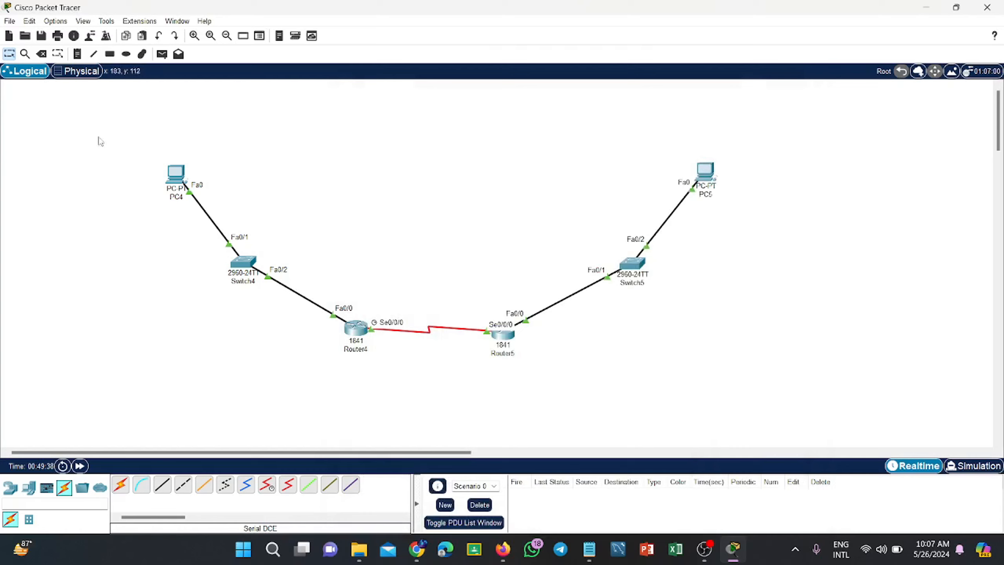
Test the connection across both routers by sending a simple PDU from PC4 to PC5 twice
left_click_drag(107, 130, 819, 367)
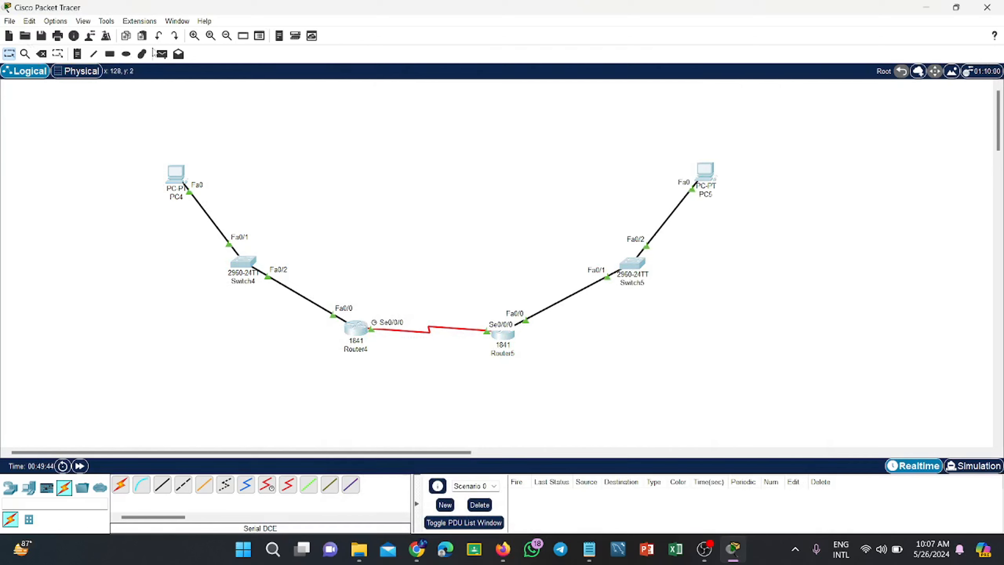
left_click(161, 54)
left_click(185, 182)
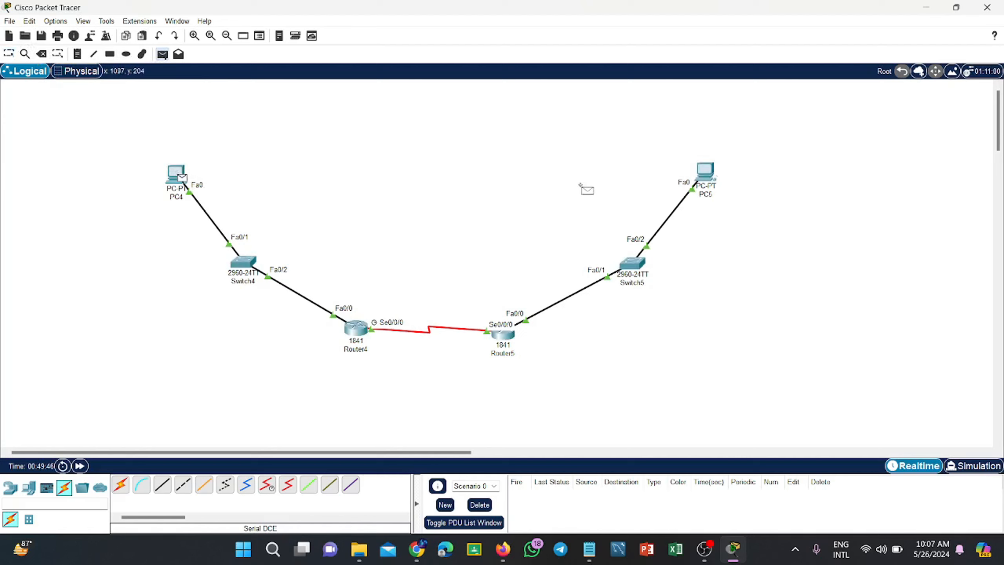
left_click(704, 173)
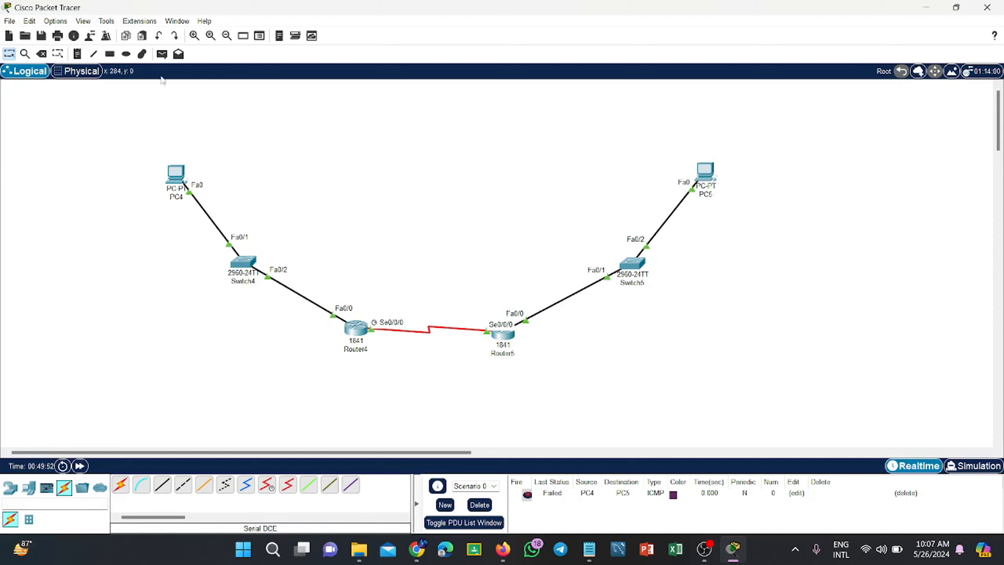
left_click(161, 53)
left_click(183, 176)
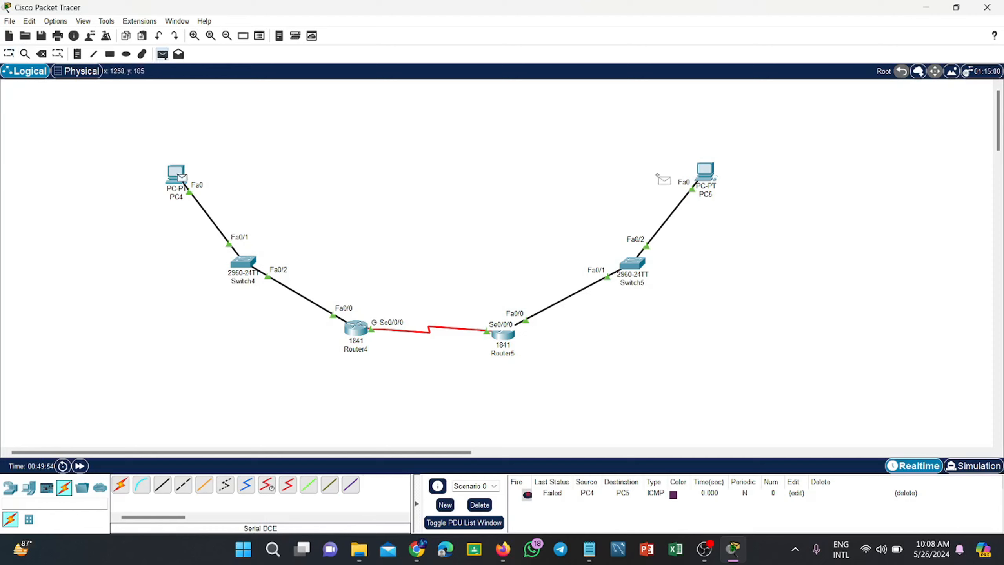
left_click(704, 171)
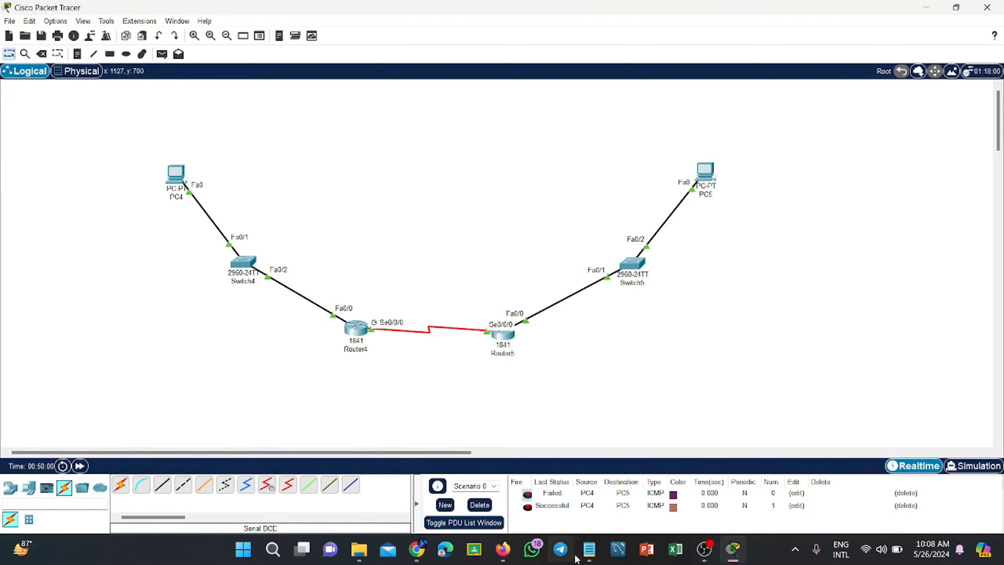
Switch to the Configuring WEP notes in Notepad
left_click(588, 549)
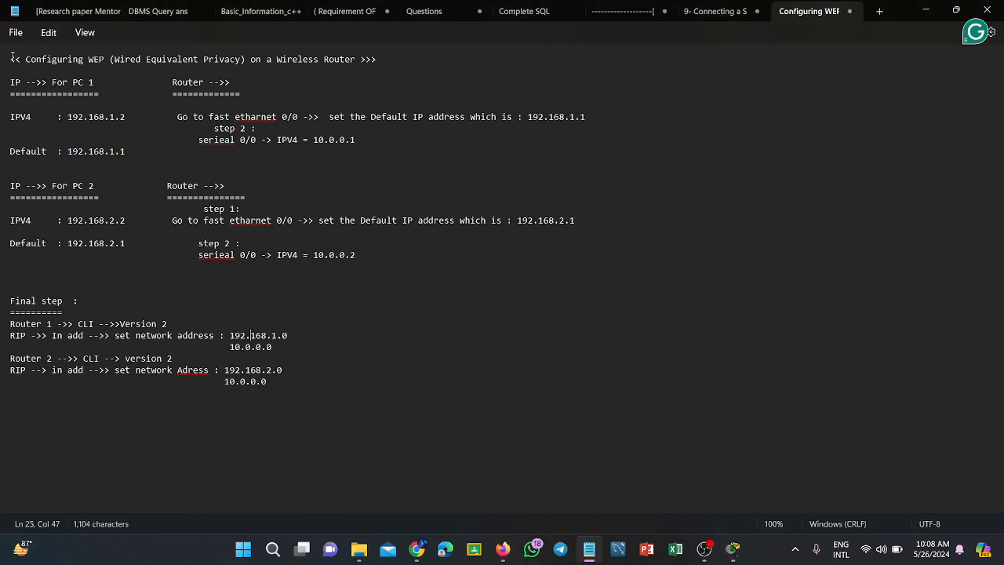